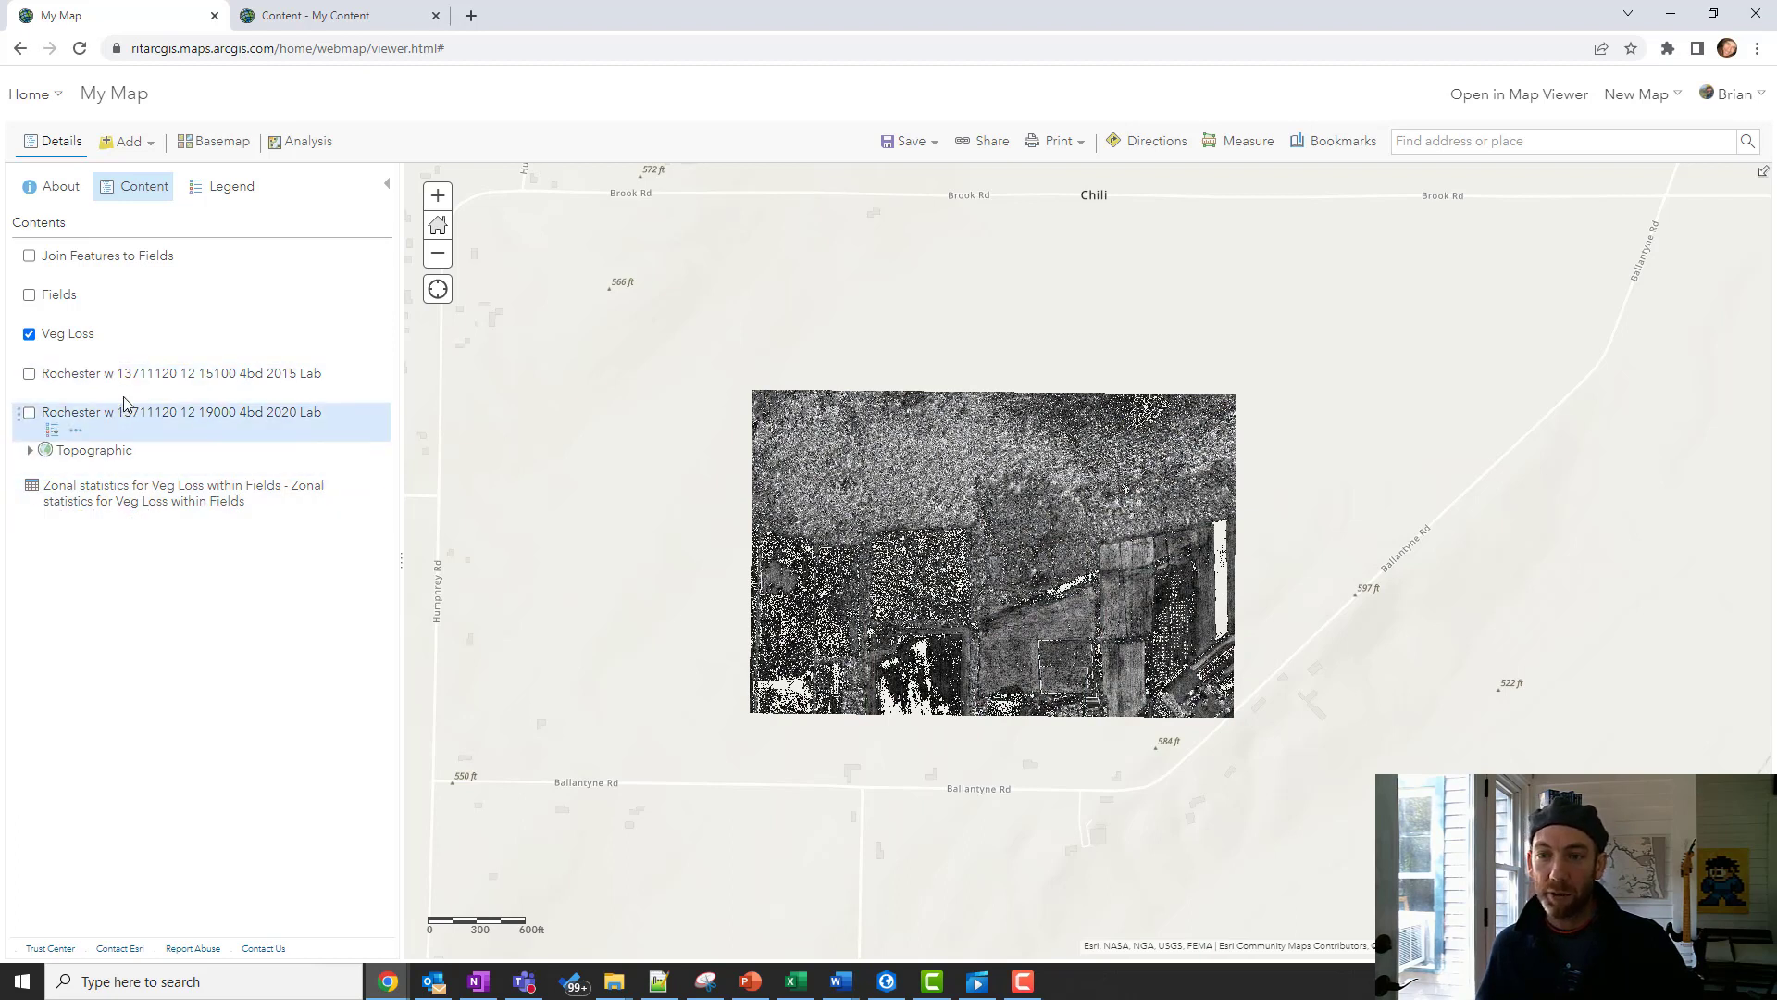
# - Hide the Veg Loss layer and compare the Join Features to Fields polygons with the 2015 Rochester imagery beneath them
pyautogui.click(29, 334)
pyautogui.click(28, 256)
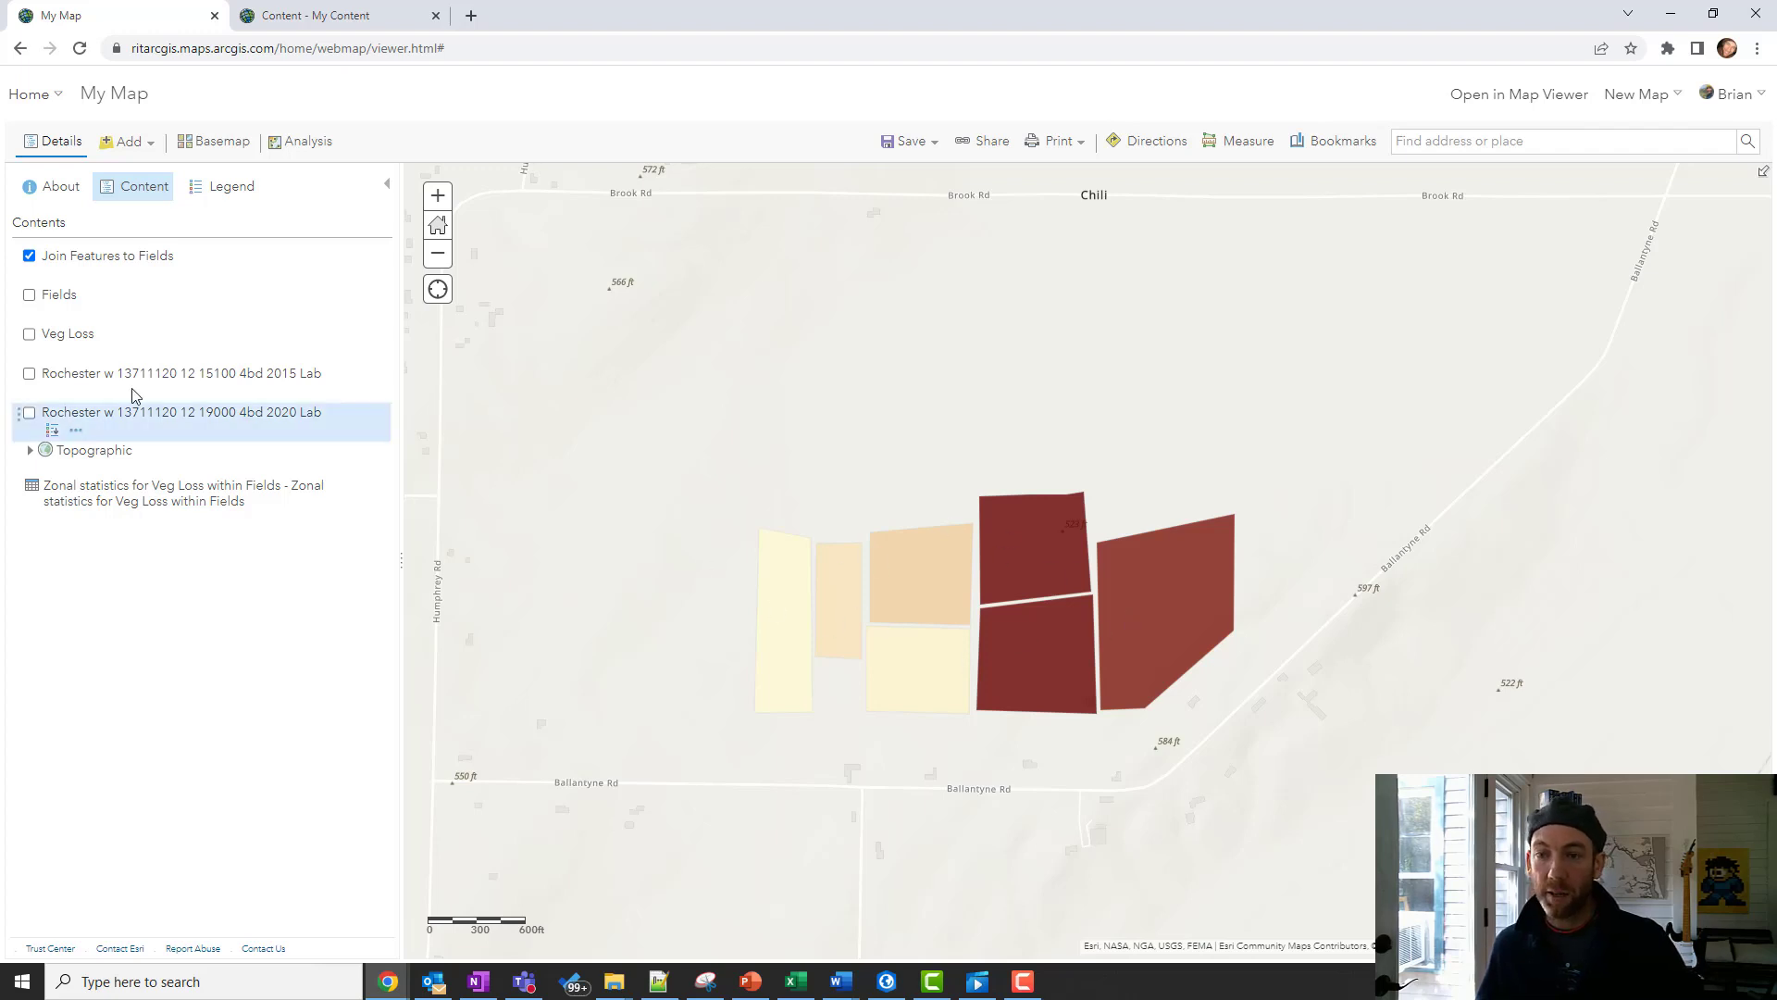
pyautogui.click(29, 374)
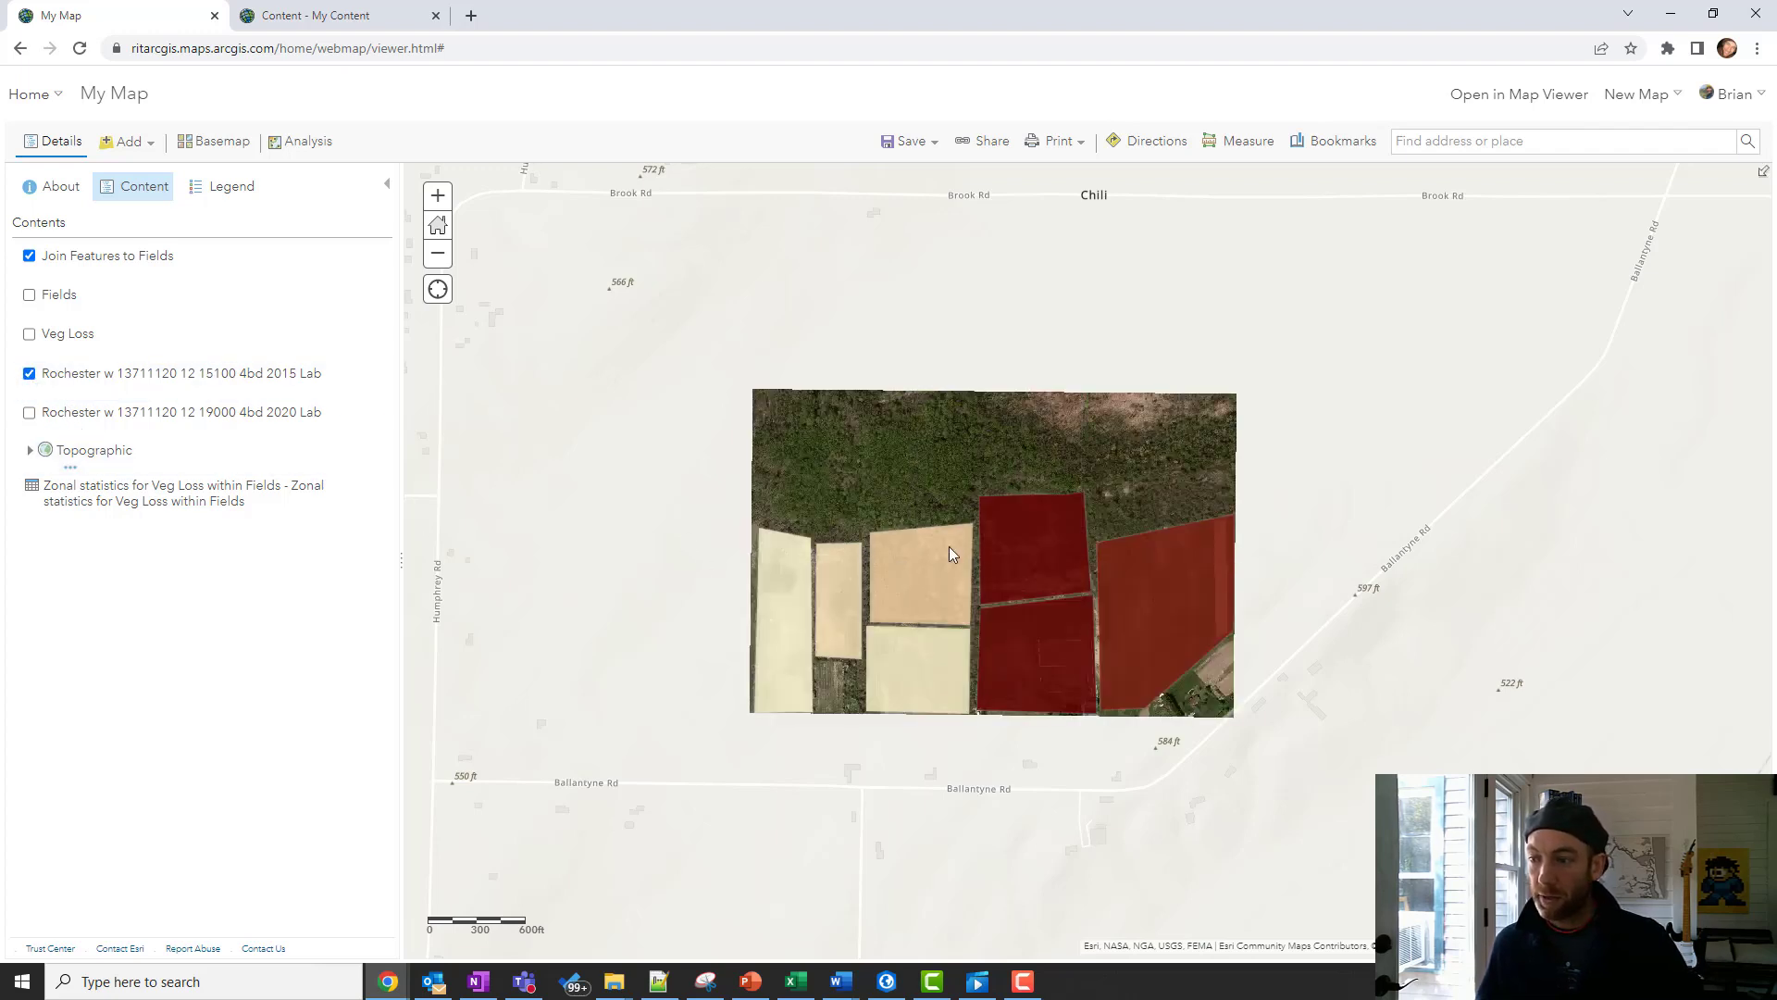
pyautogui.scroll(1, 1001, 568)
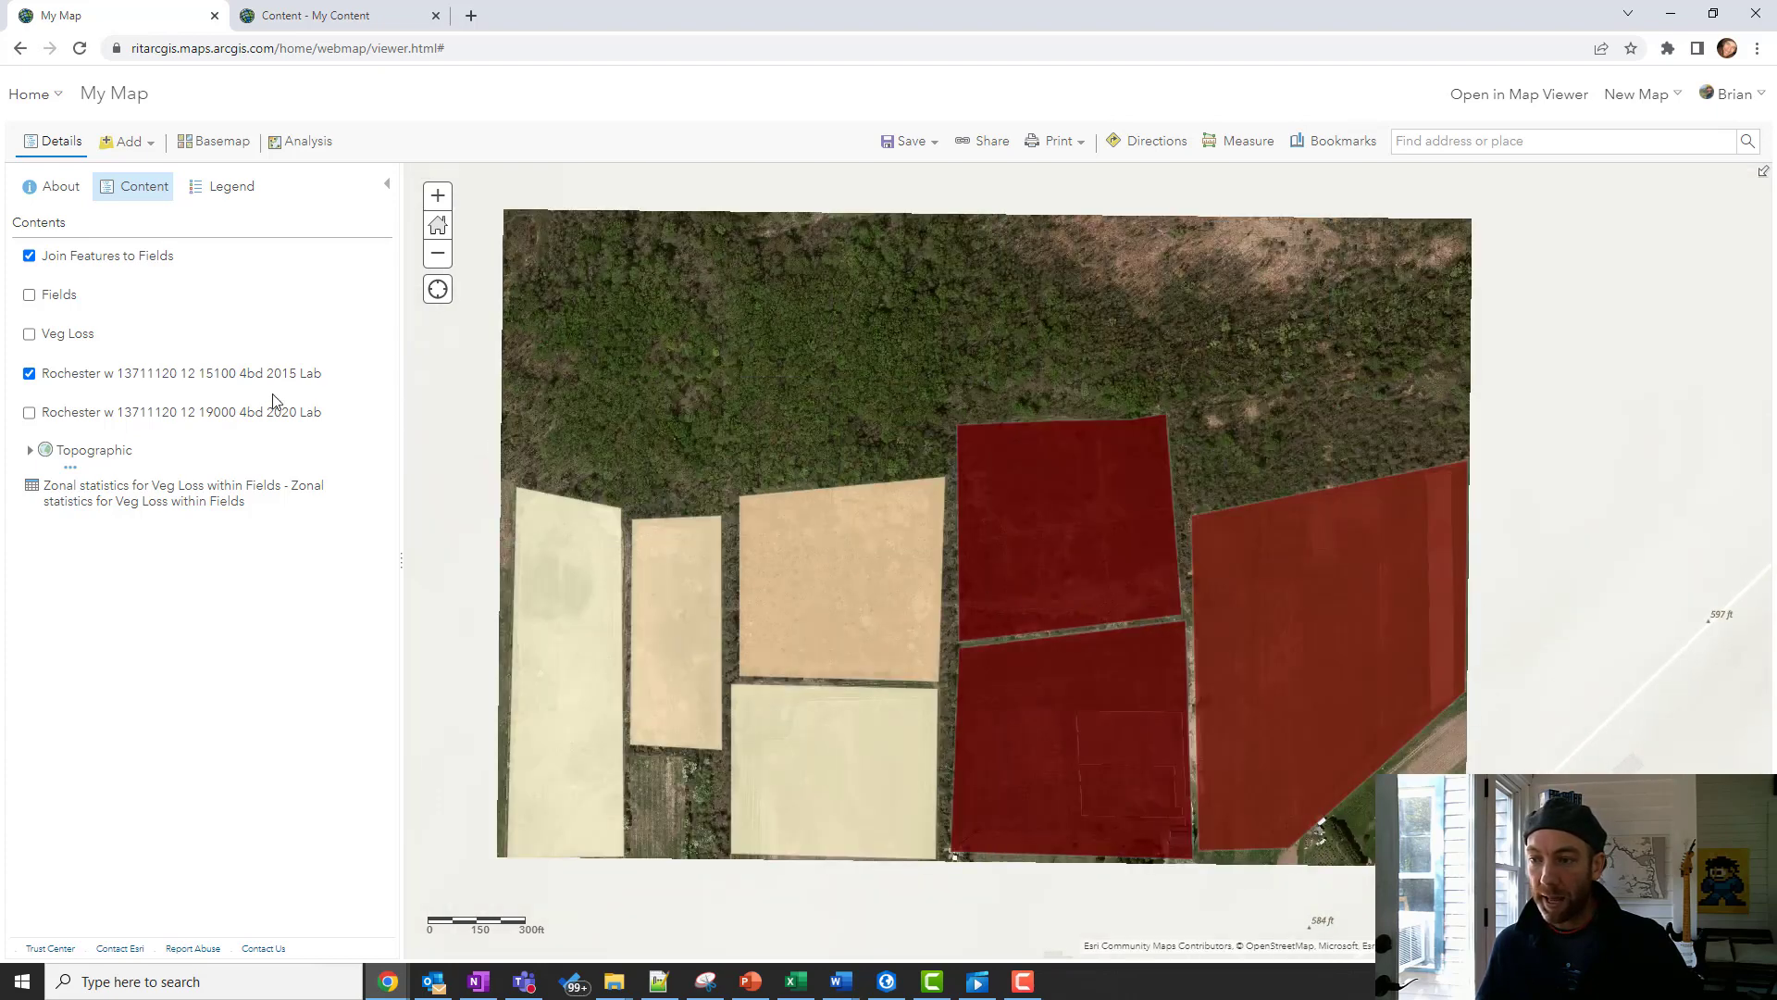
pyautogui.click(28, 256)
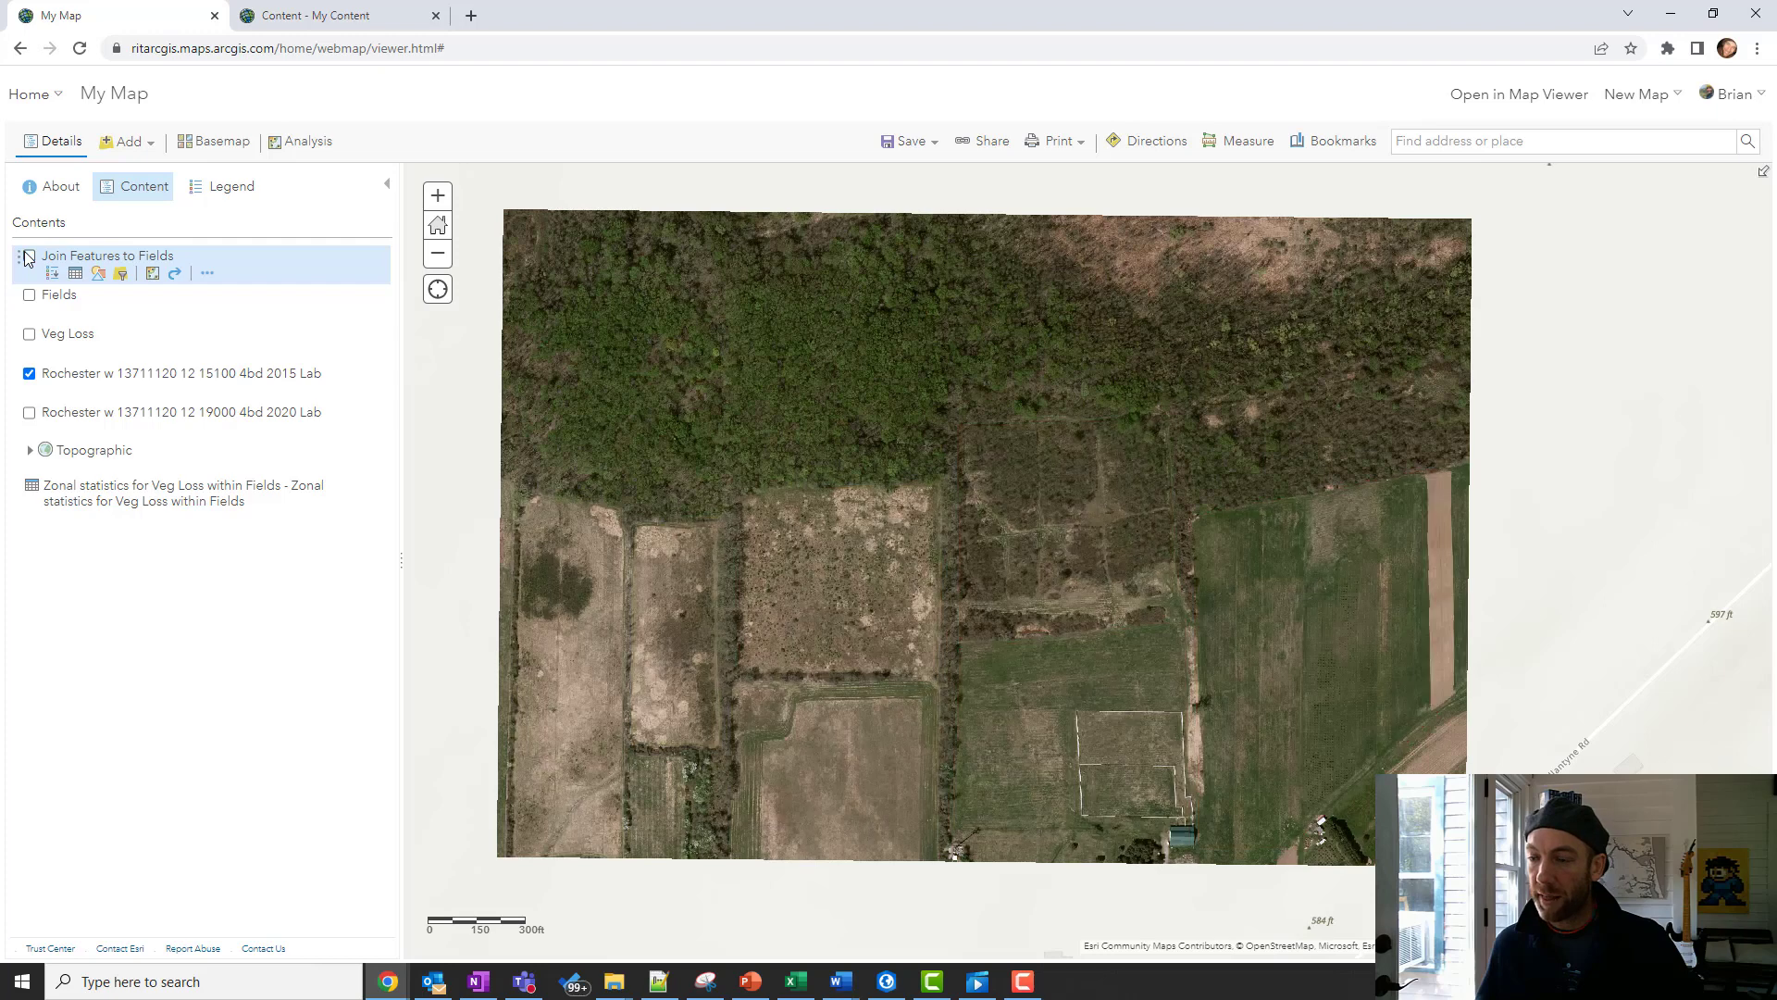
pyautogui.click(28, 257)
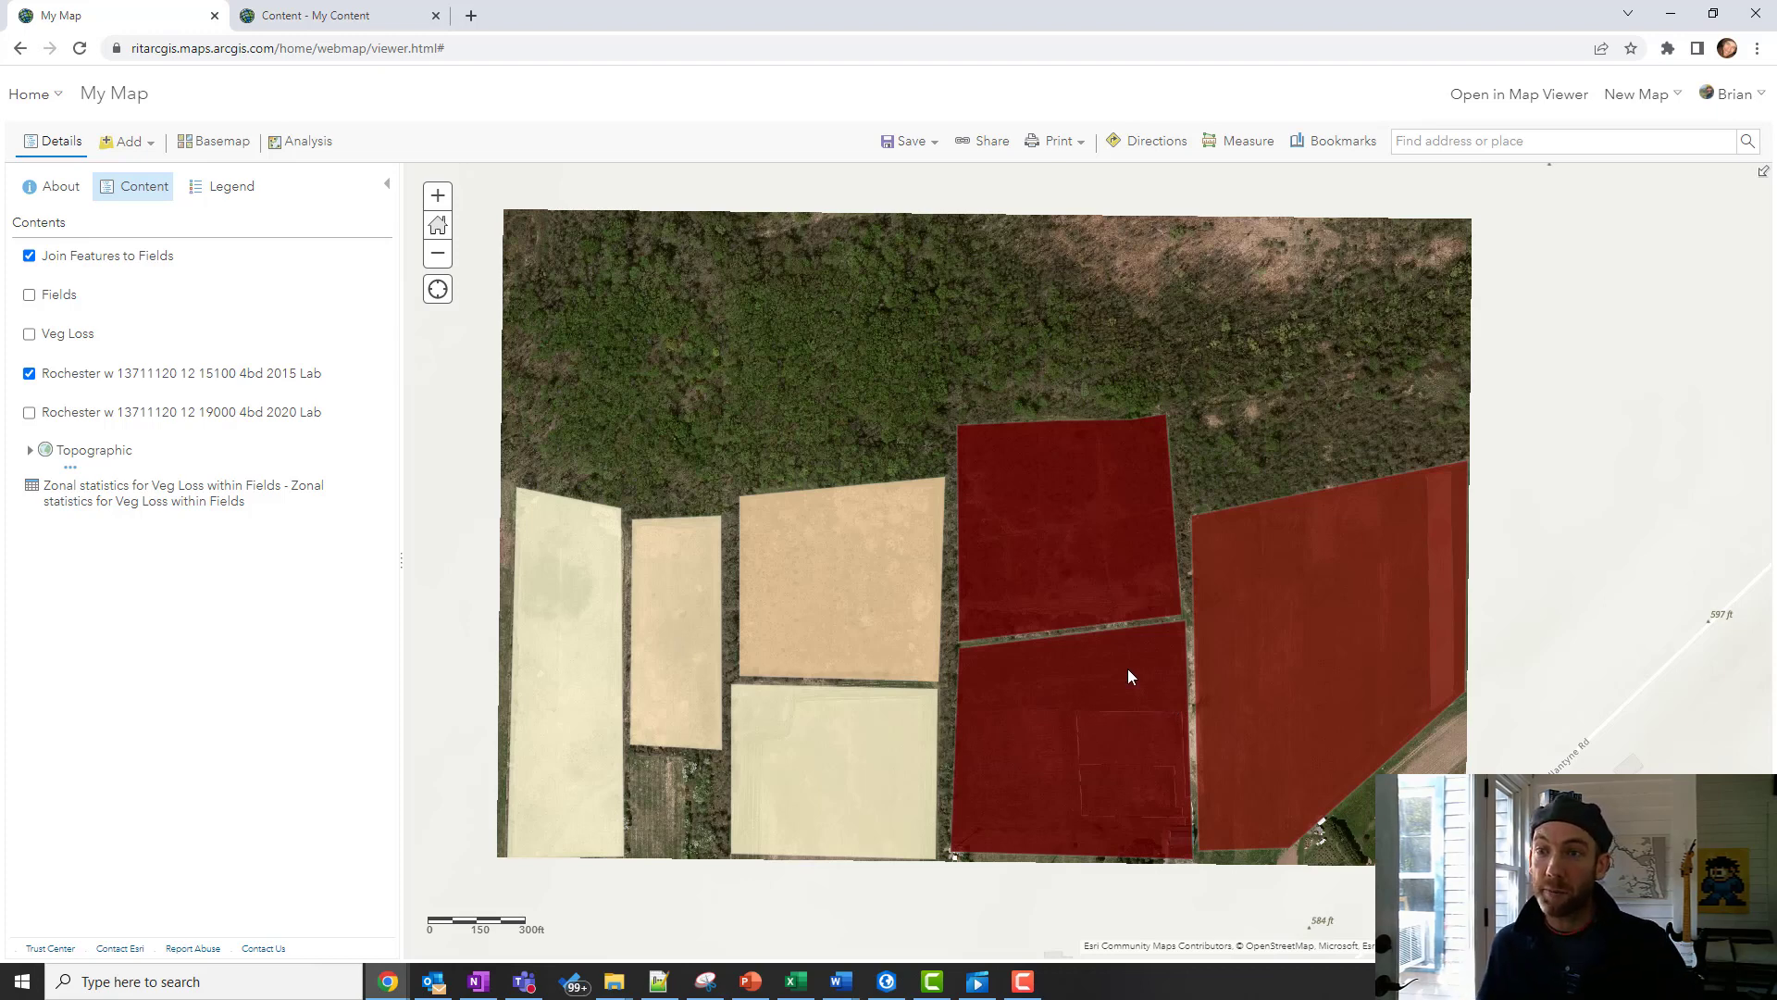
# - Go to the content page and start creating a new feature layer with the Define your own layer option
pyautogui.click(23, 94)
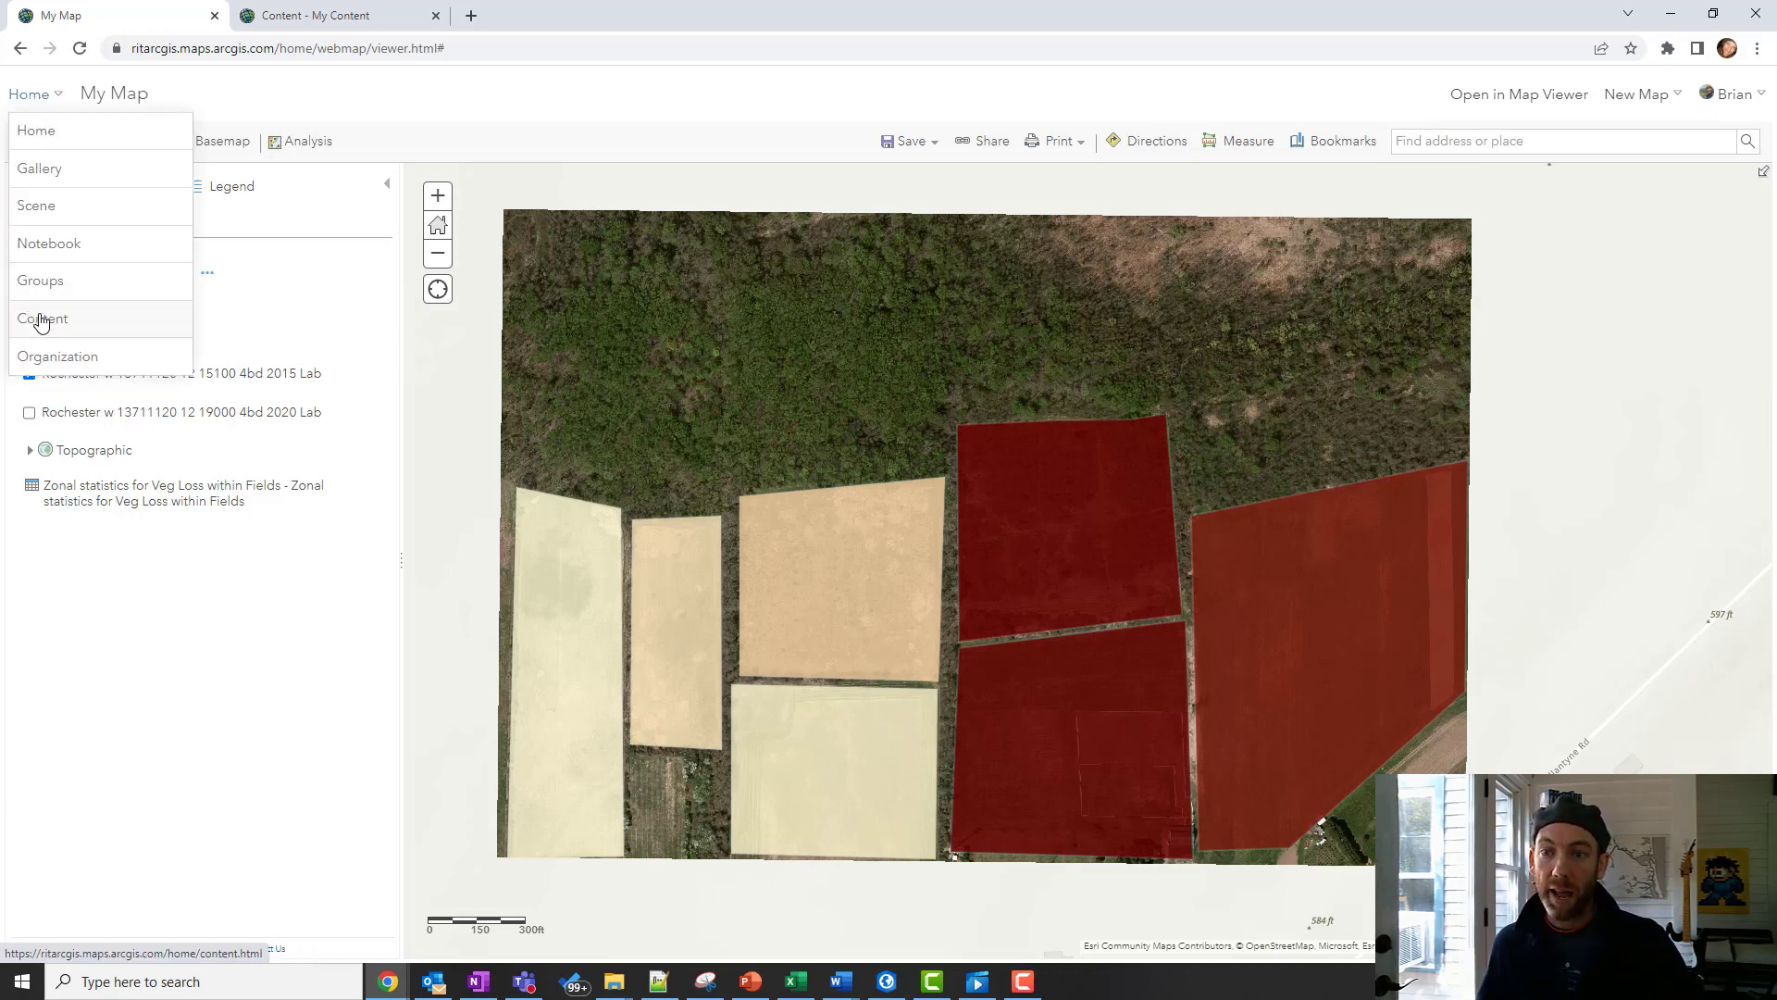
pyautogui.click(100, 330)
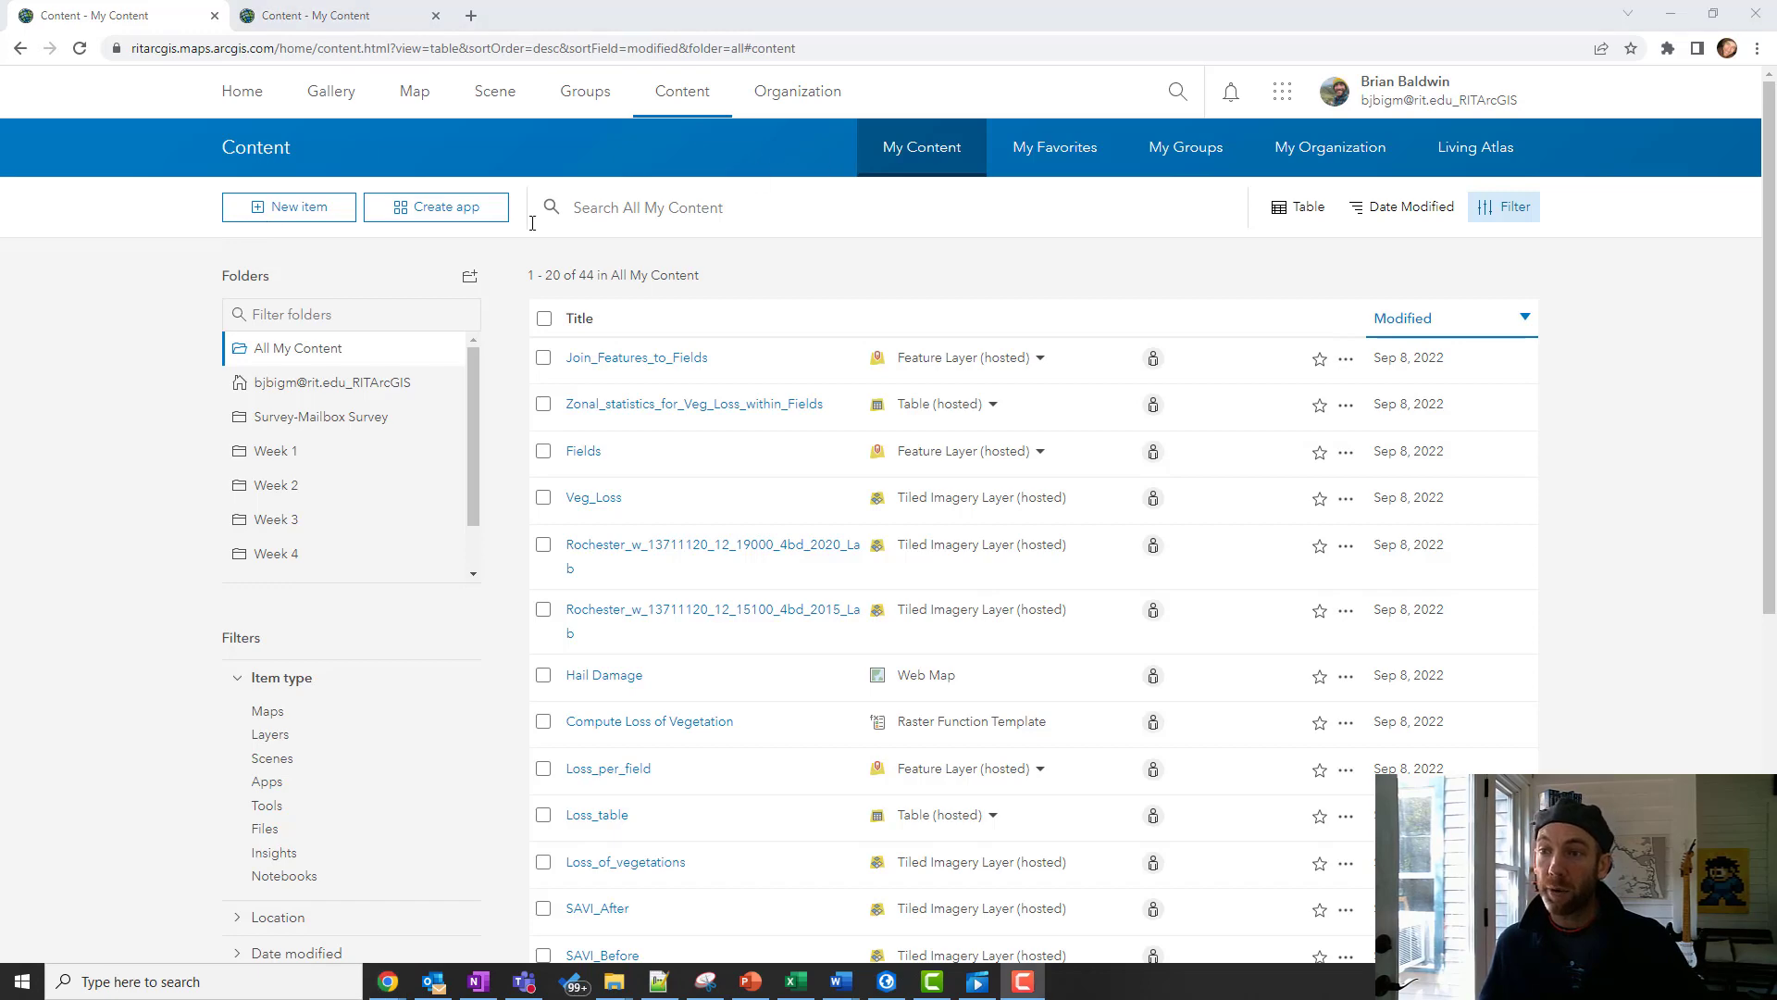
pyautogui.click(318, 212)
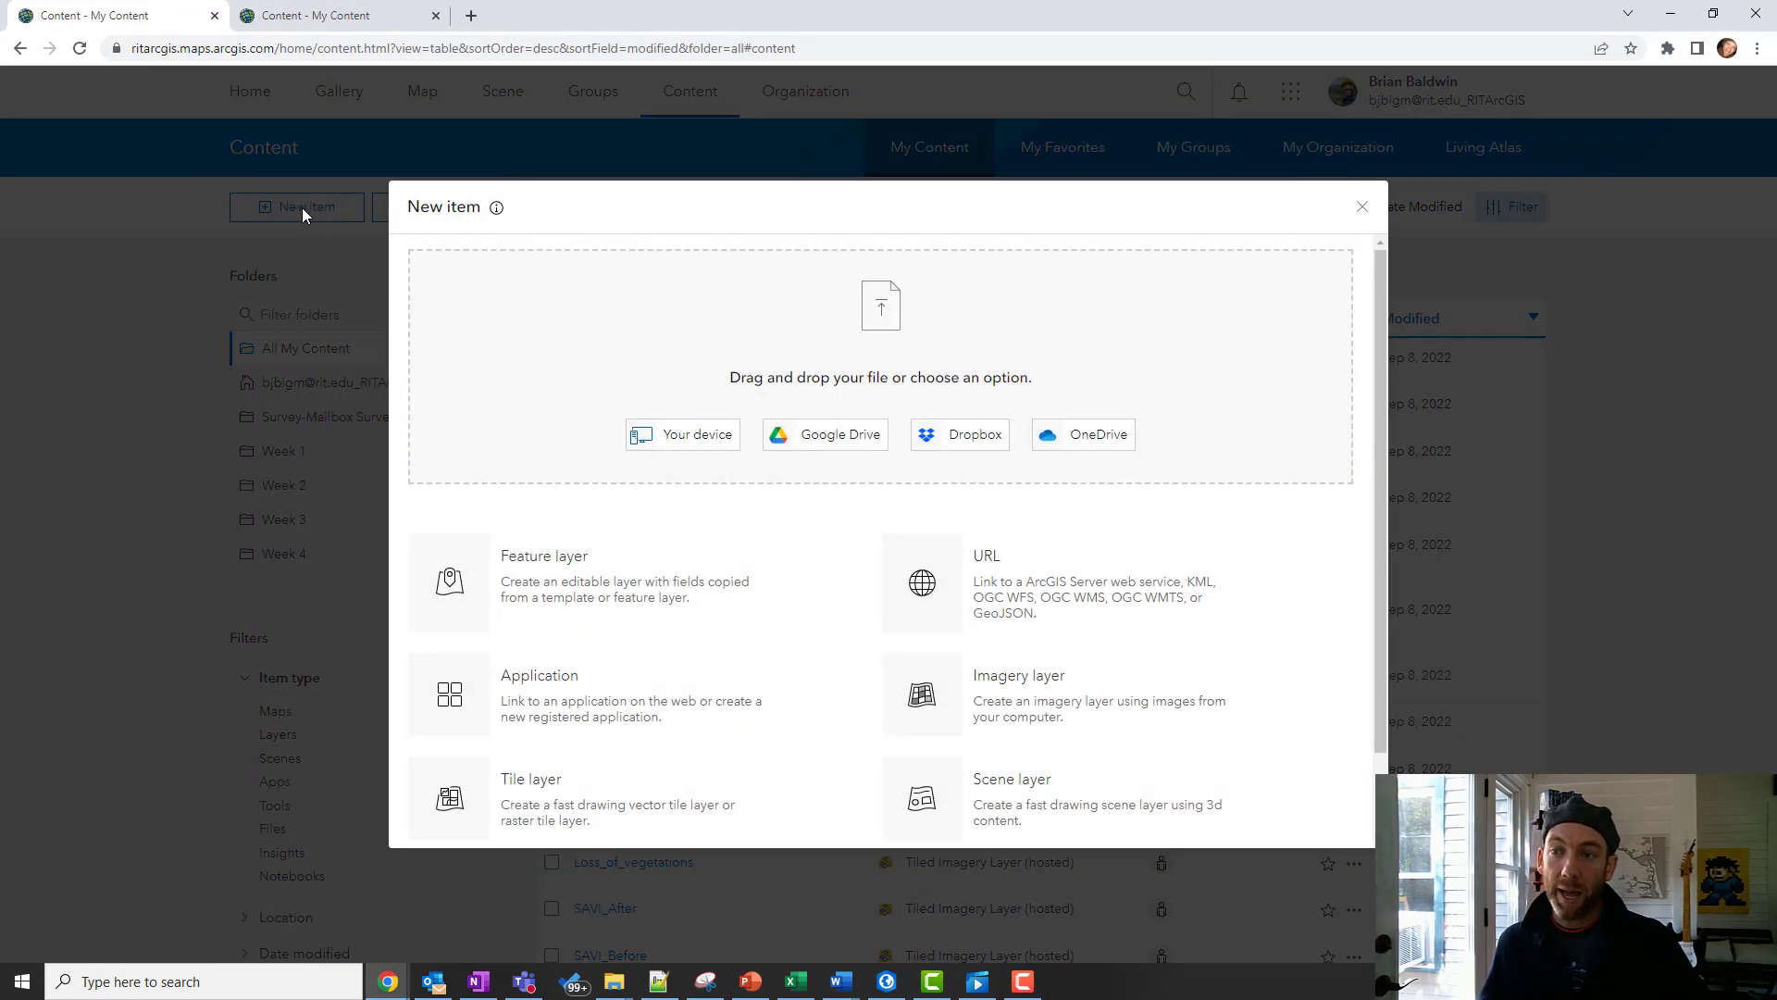
pyautogui.click(604, 593)
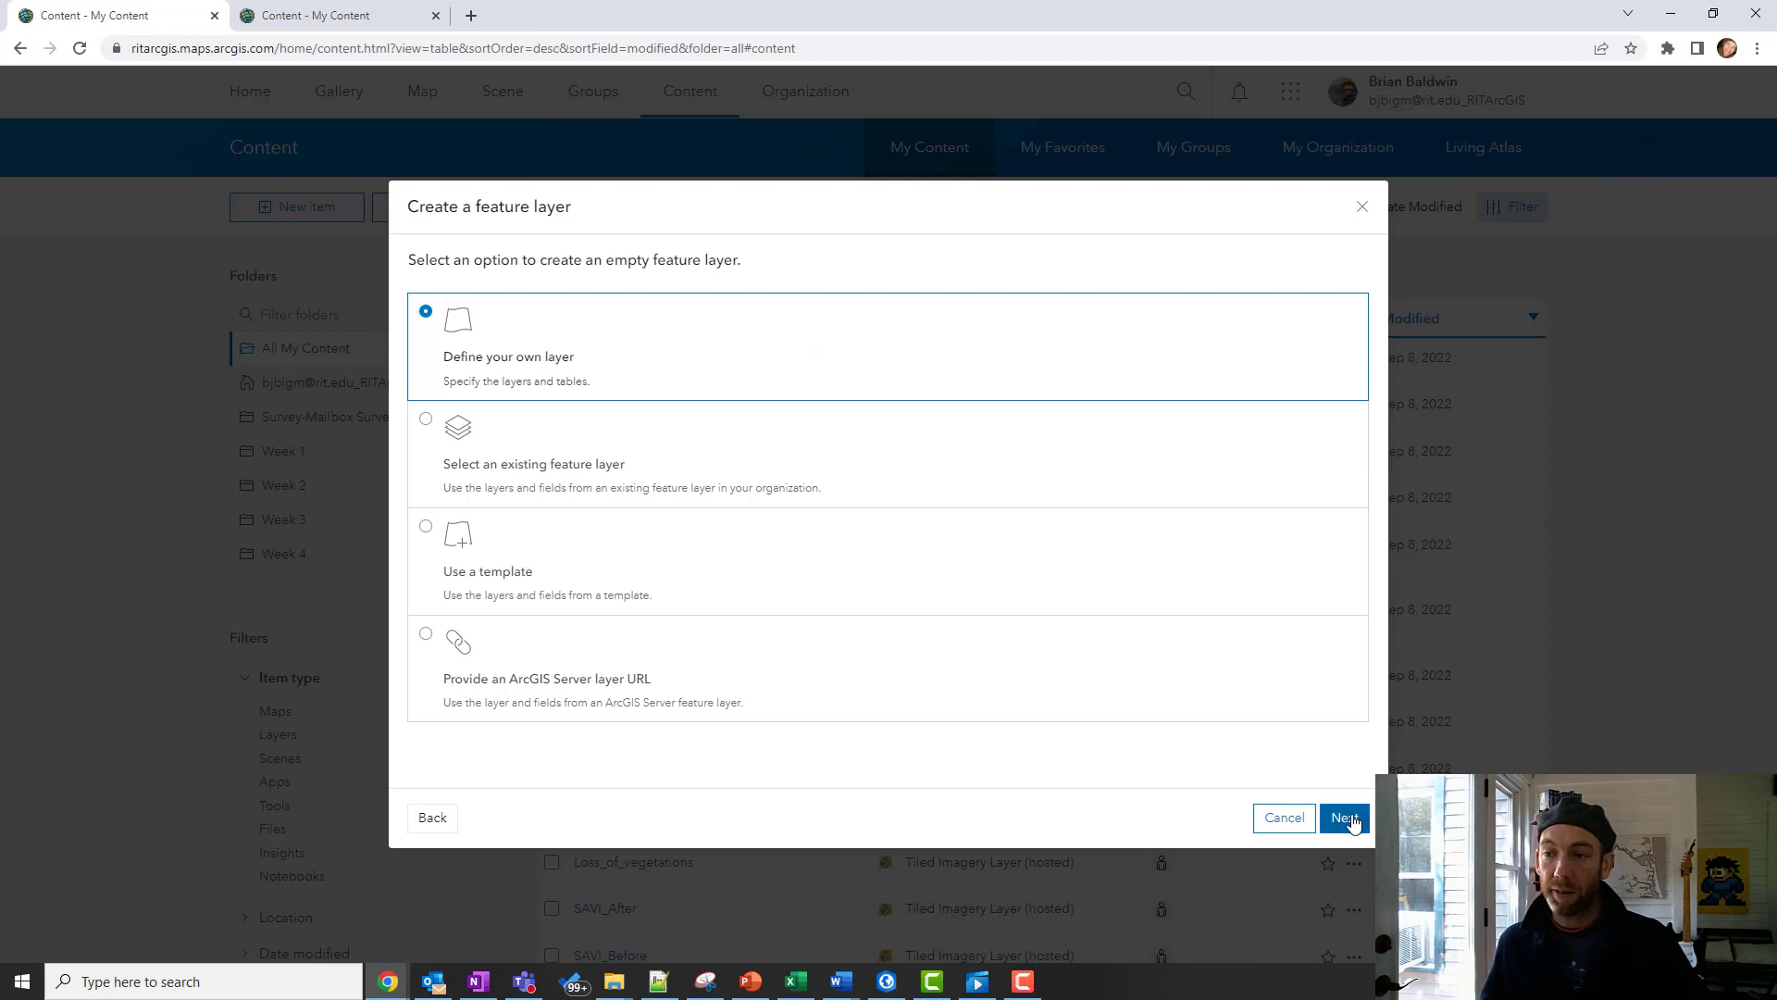
pyautogui.click(1346, 818)
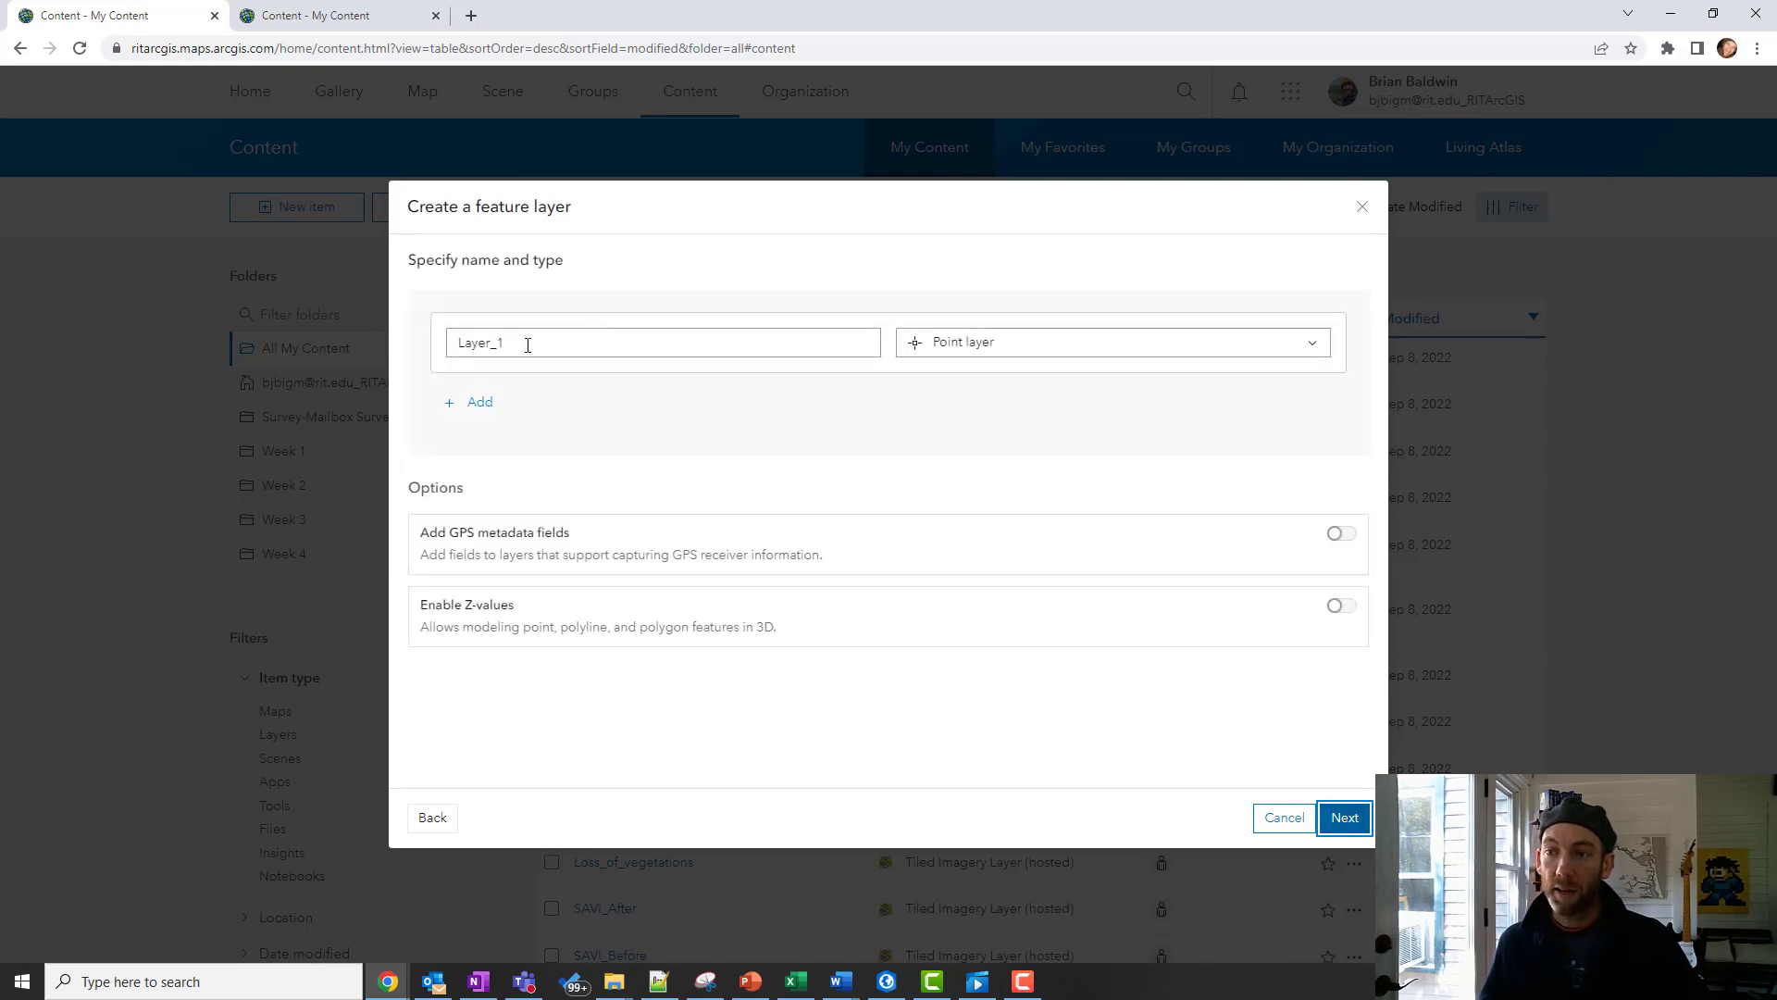
# - Name the new layer Farm_Fields and set its type to Polygon layer
pyautogui.moveTo(528, 345); pyautogui.dragTo(383, 345)
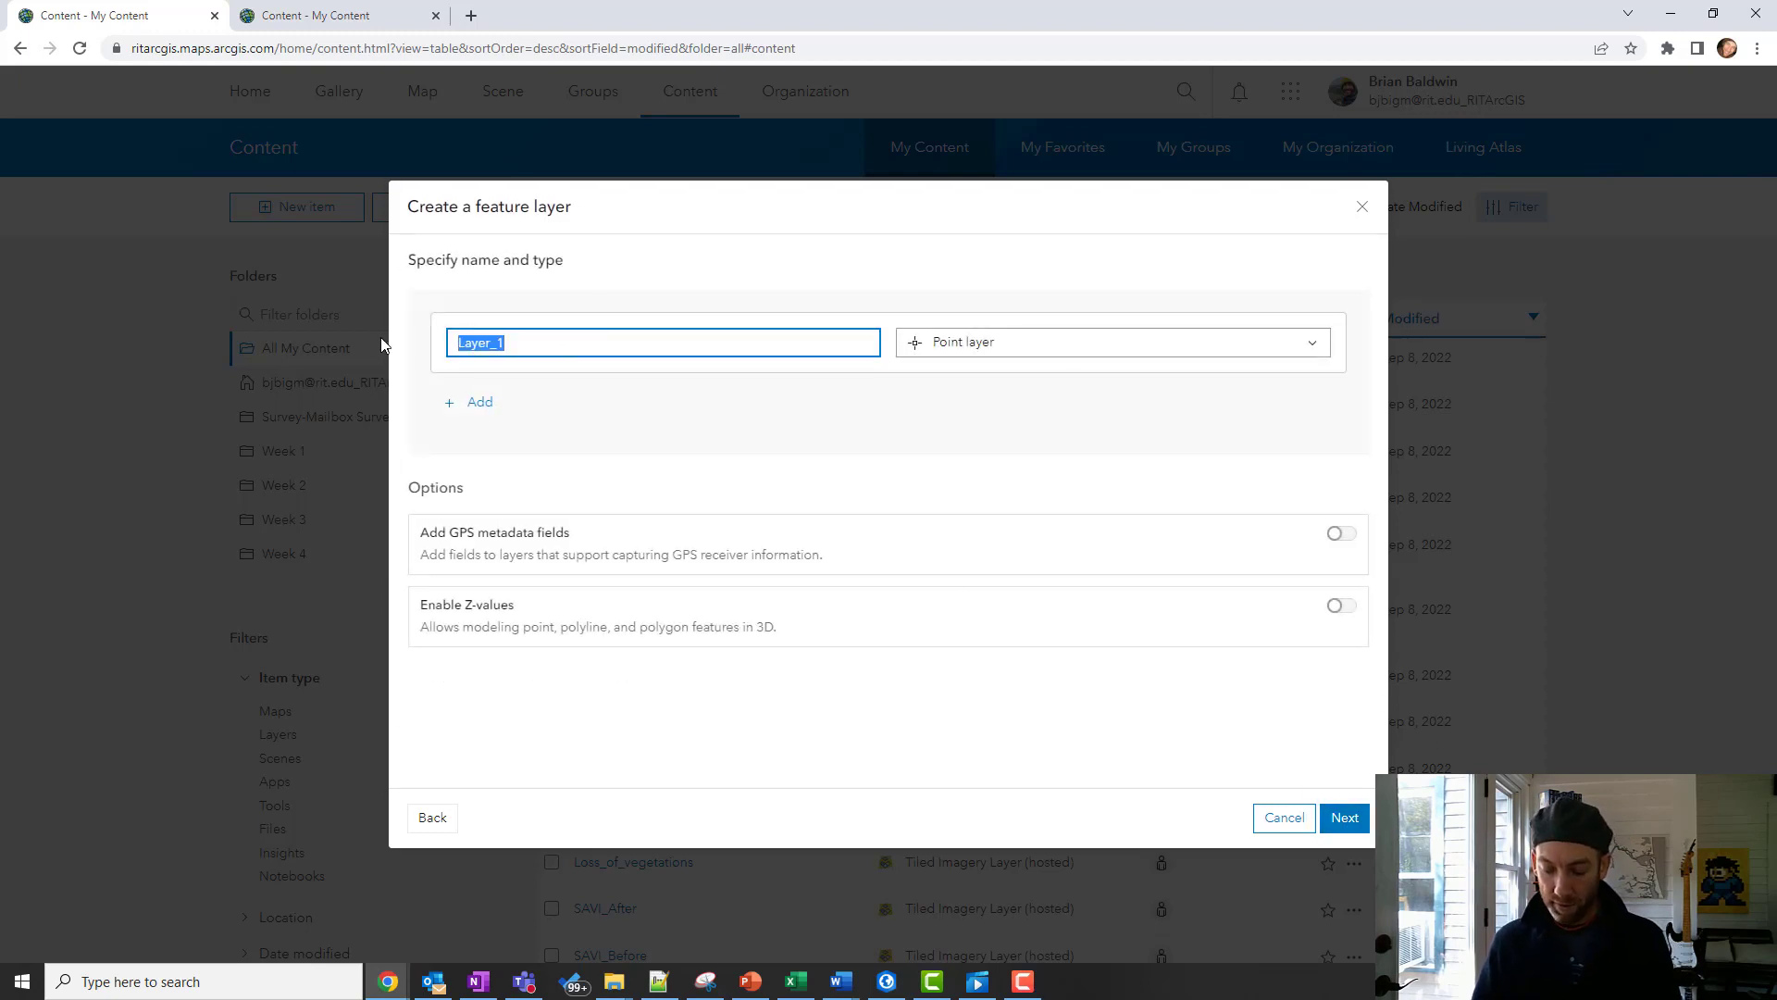
pyautogui.write('File')
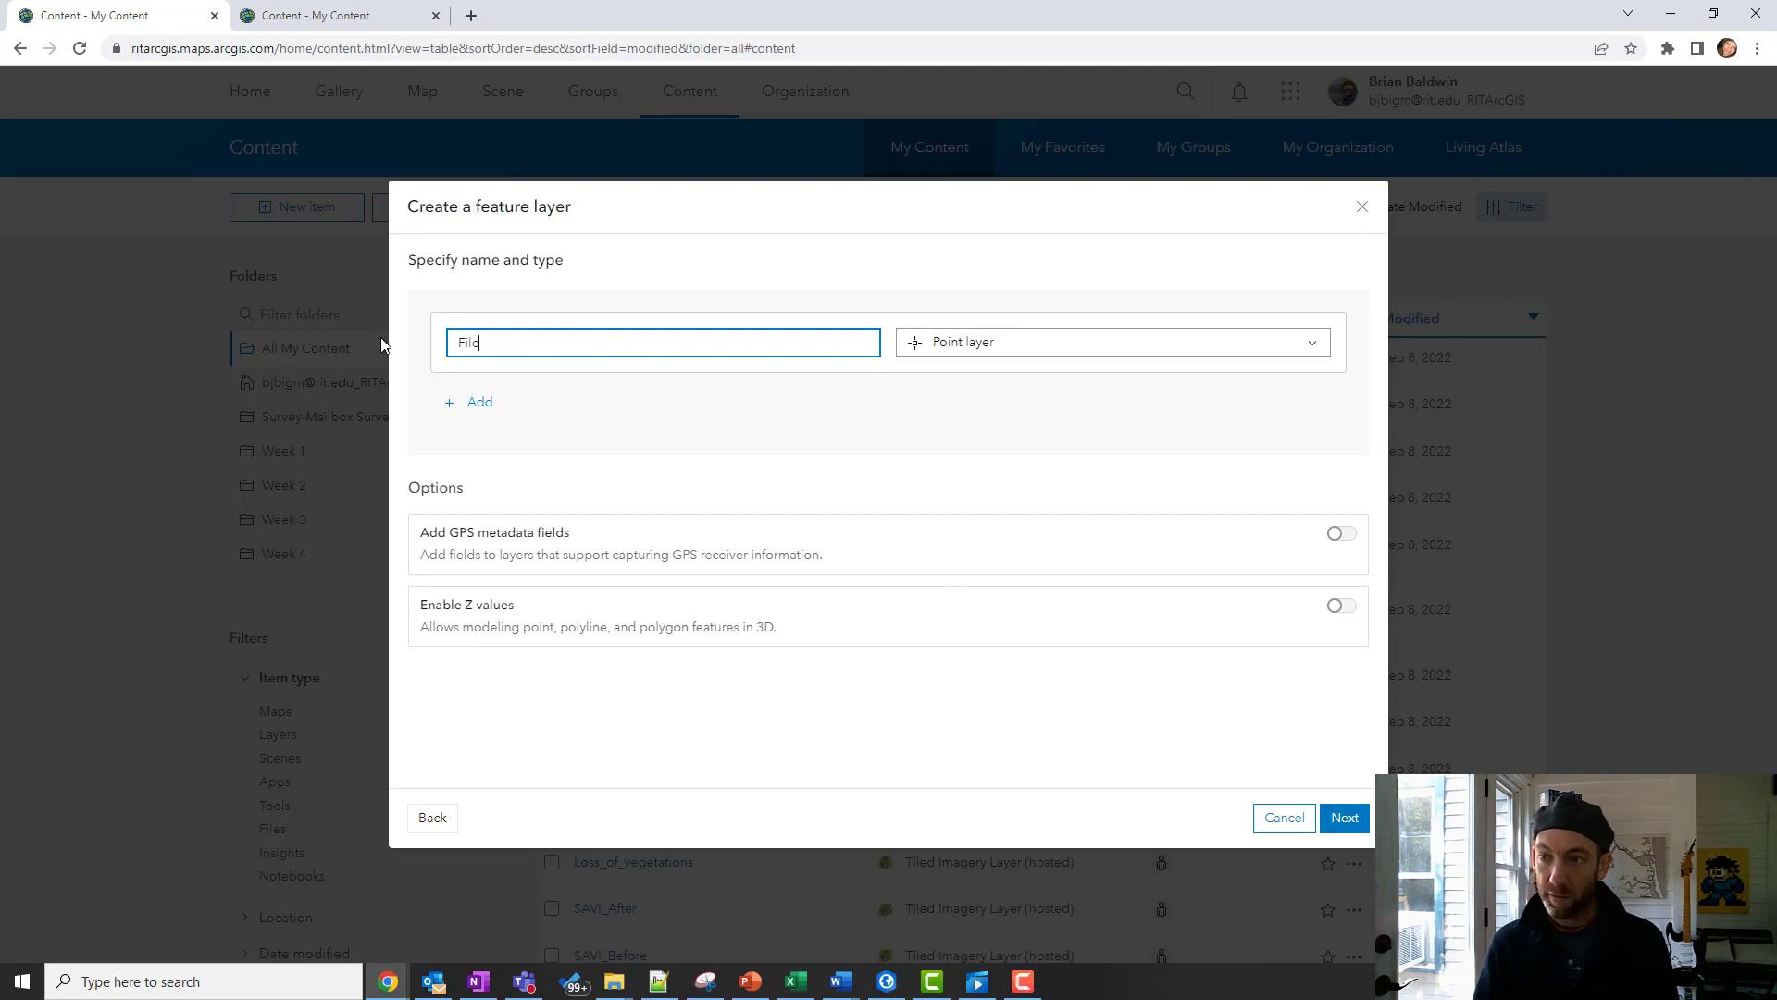
pyautogui.press('BackSpace')
pyautogui.press('BackSpace')
pyautogui.press('BackSpace')
pyautogui.write('ar')
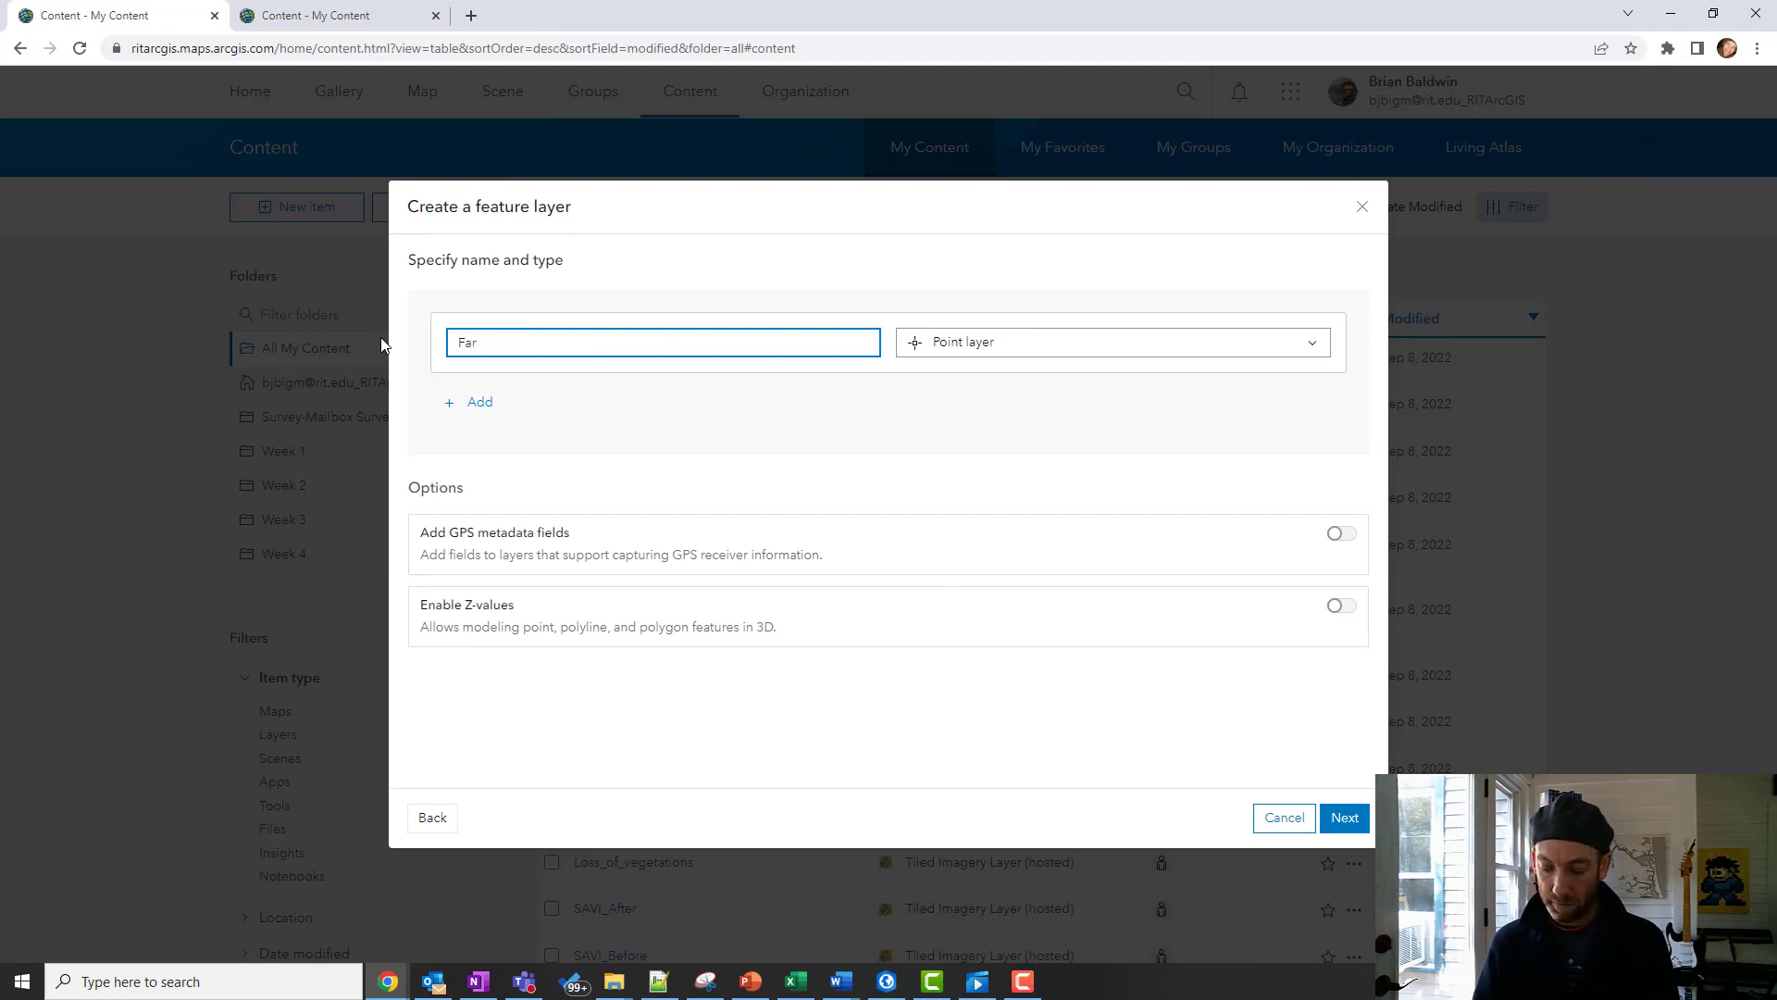
pyautogui.write('m Fields')
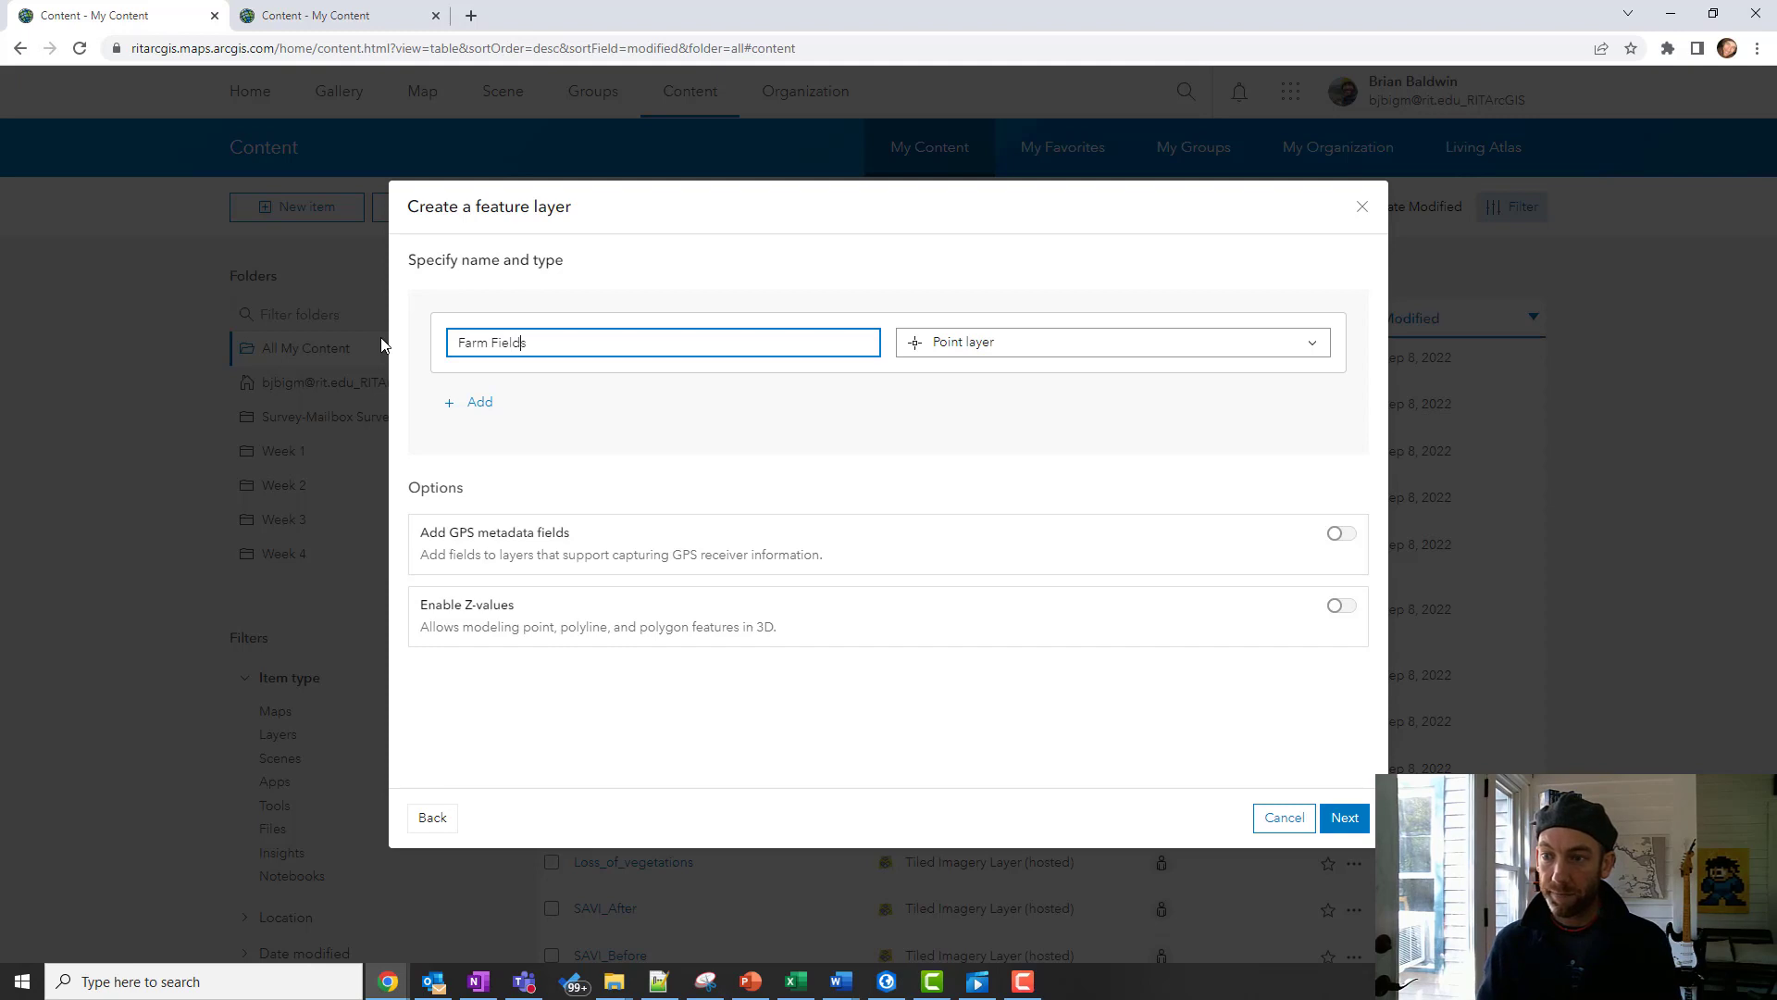
pyautogui.press('BackSpace')
pyautogui.write('_')
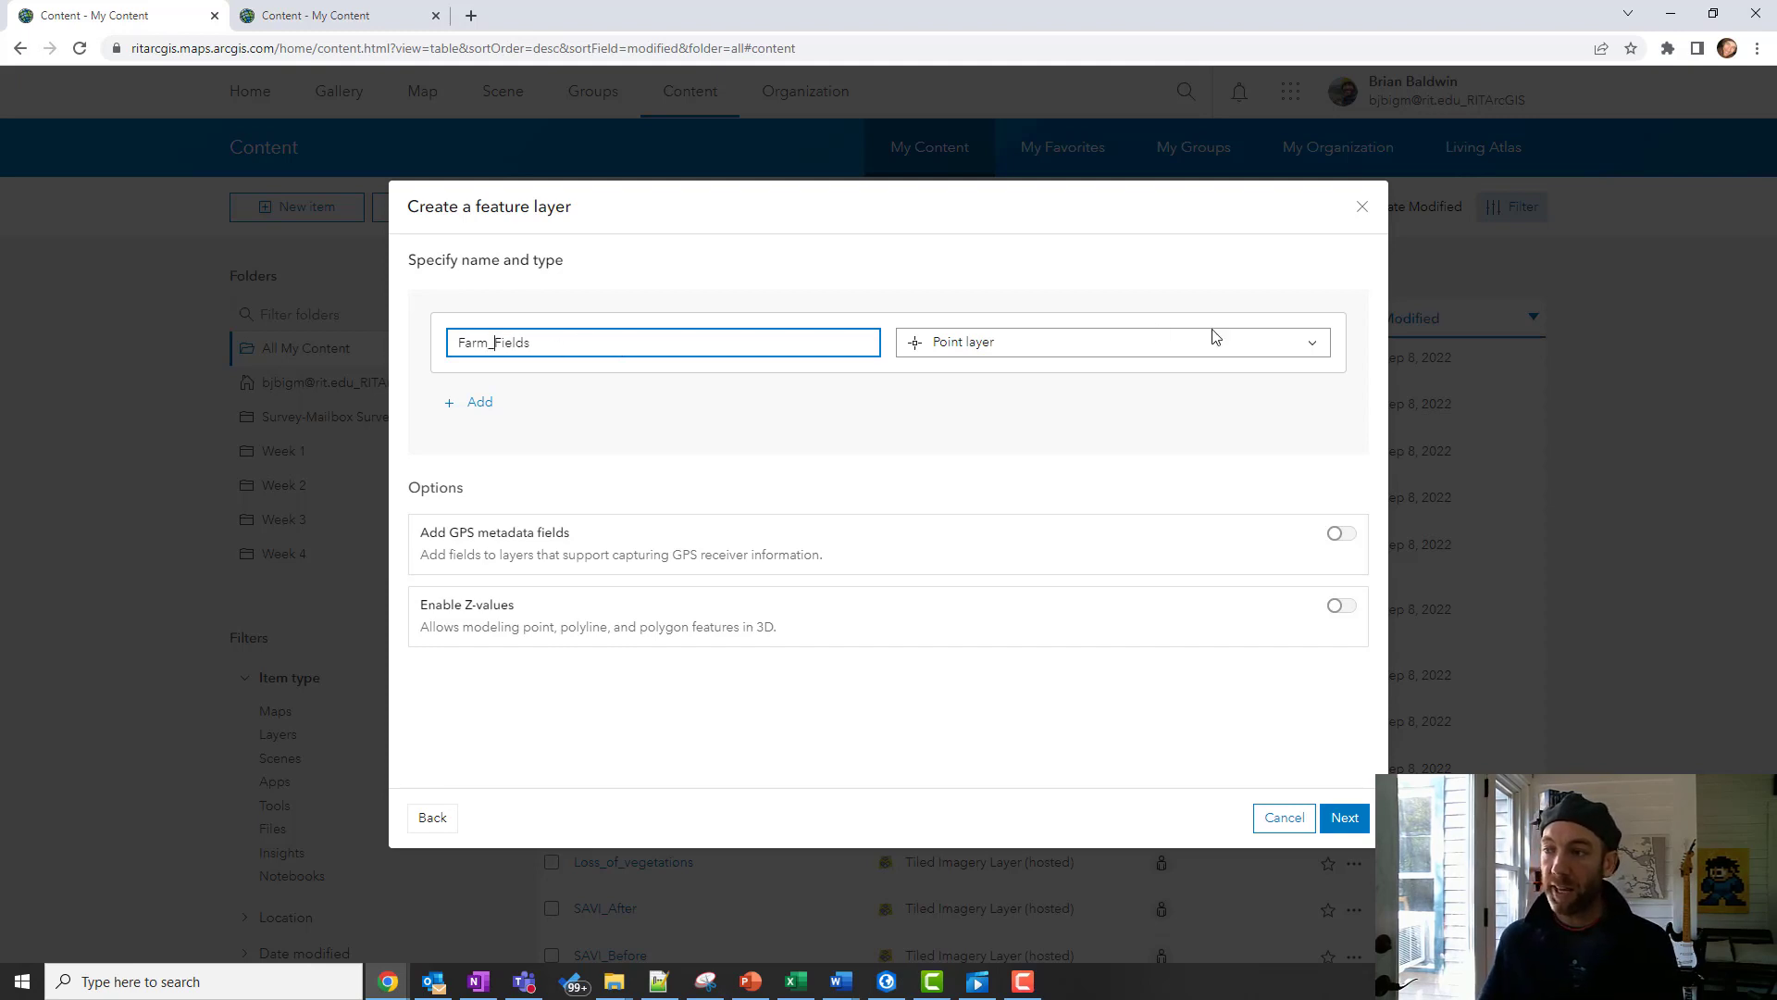
pyautogui.click(1059, 344)
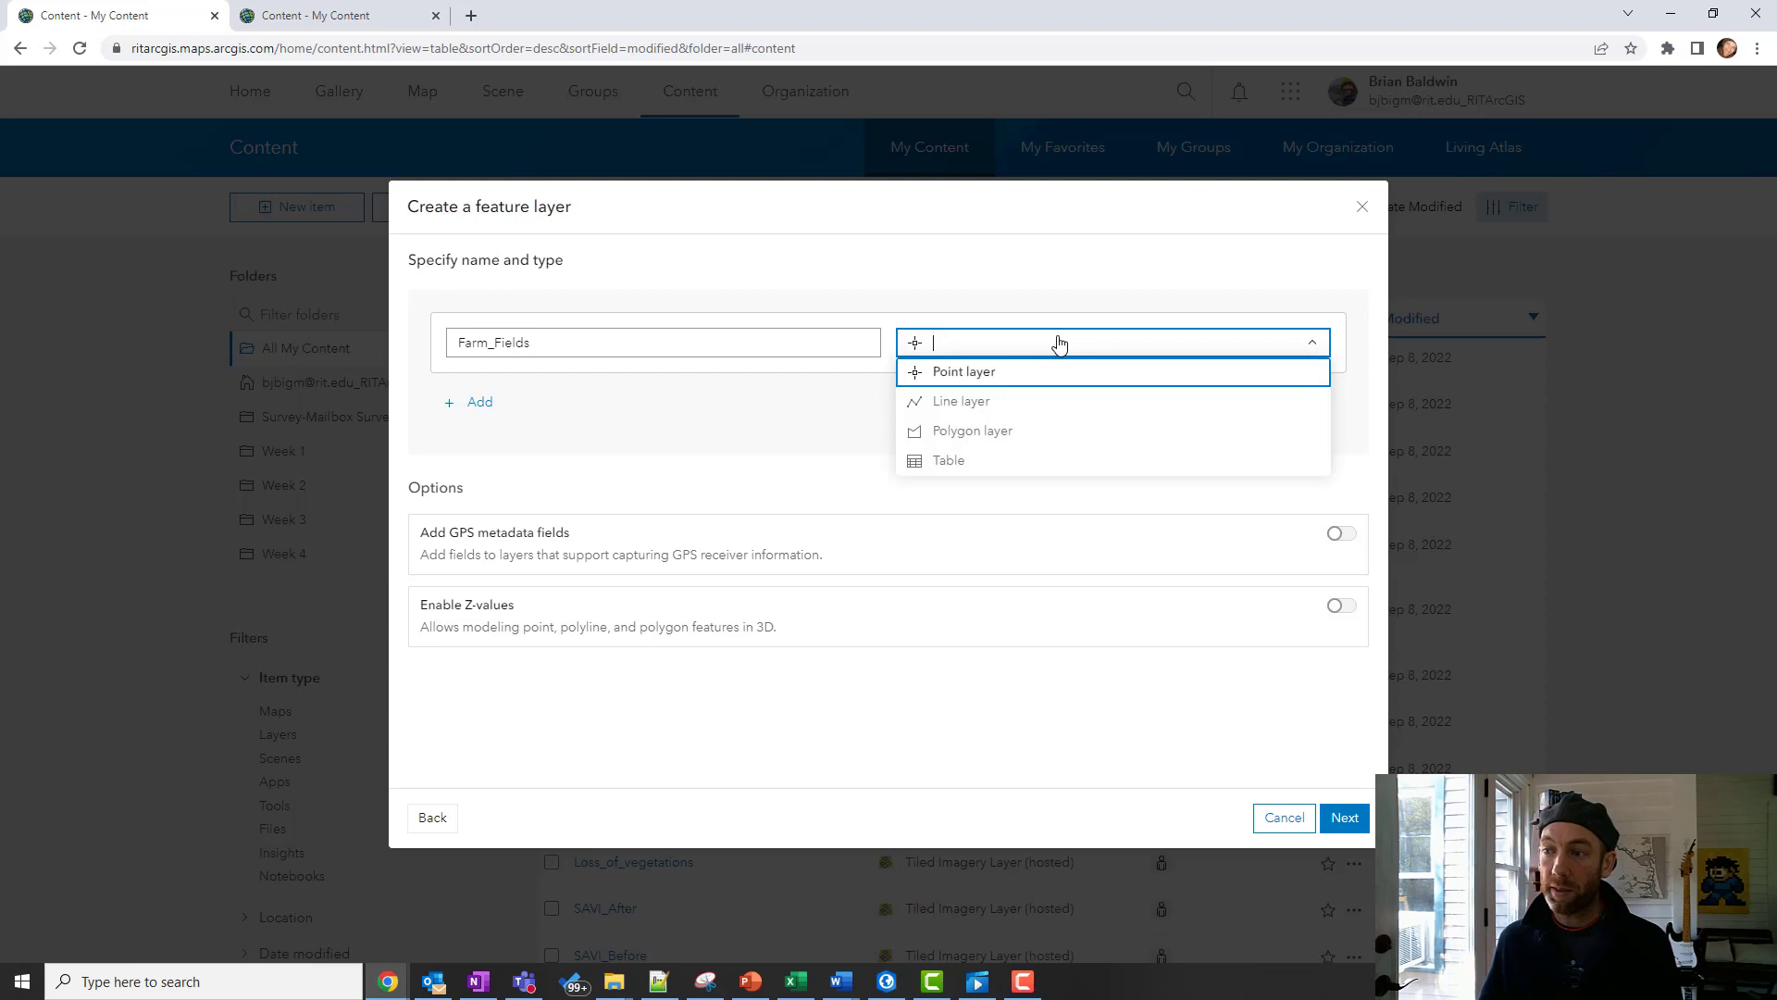
pyautogui.click(1009, 441)
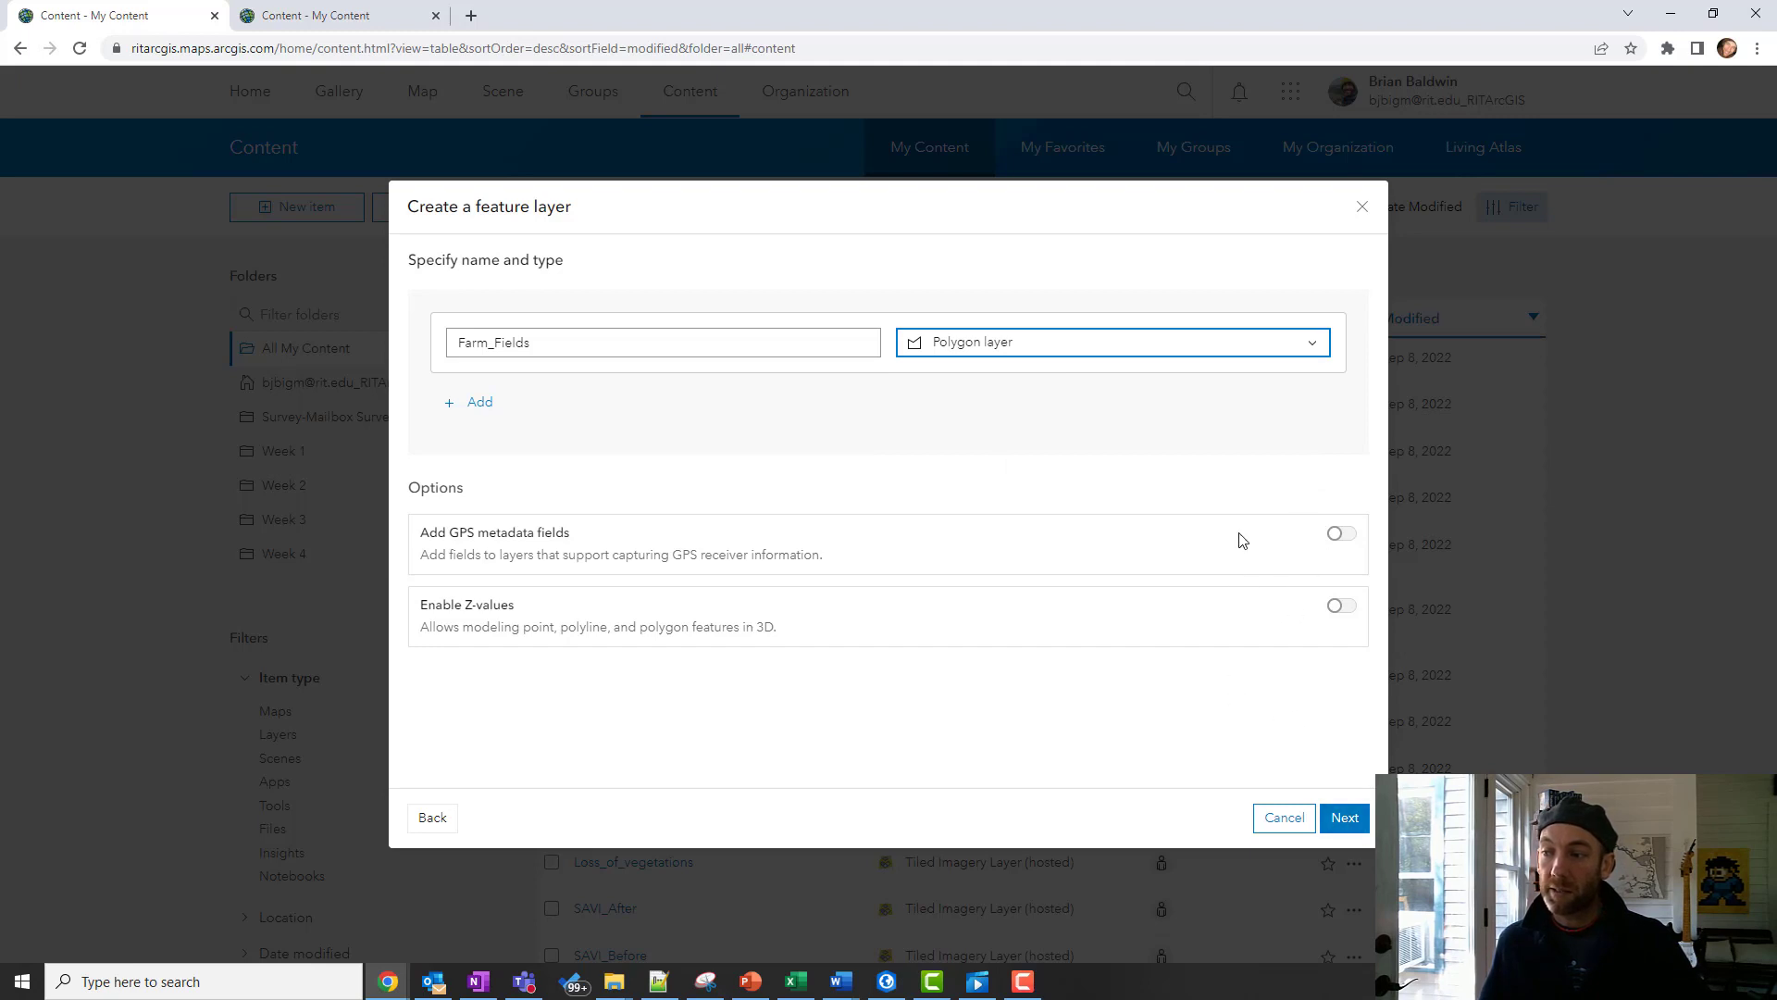
pyautogui.click(1344, 818)
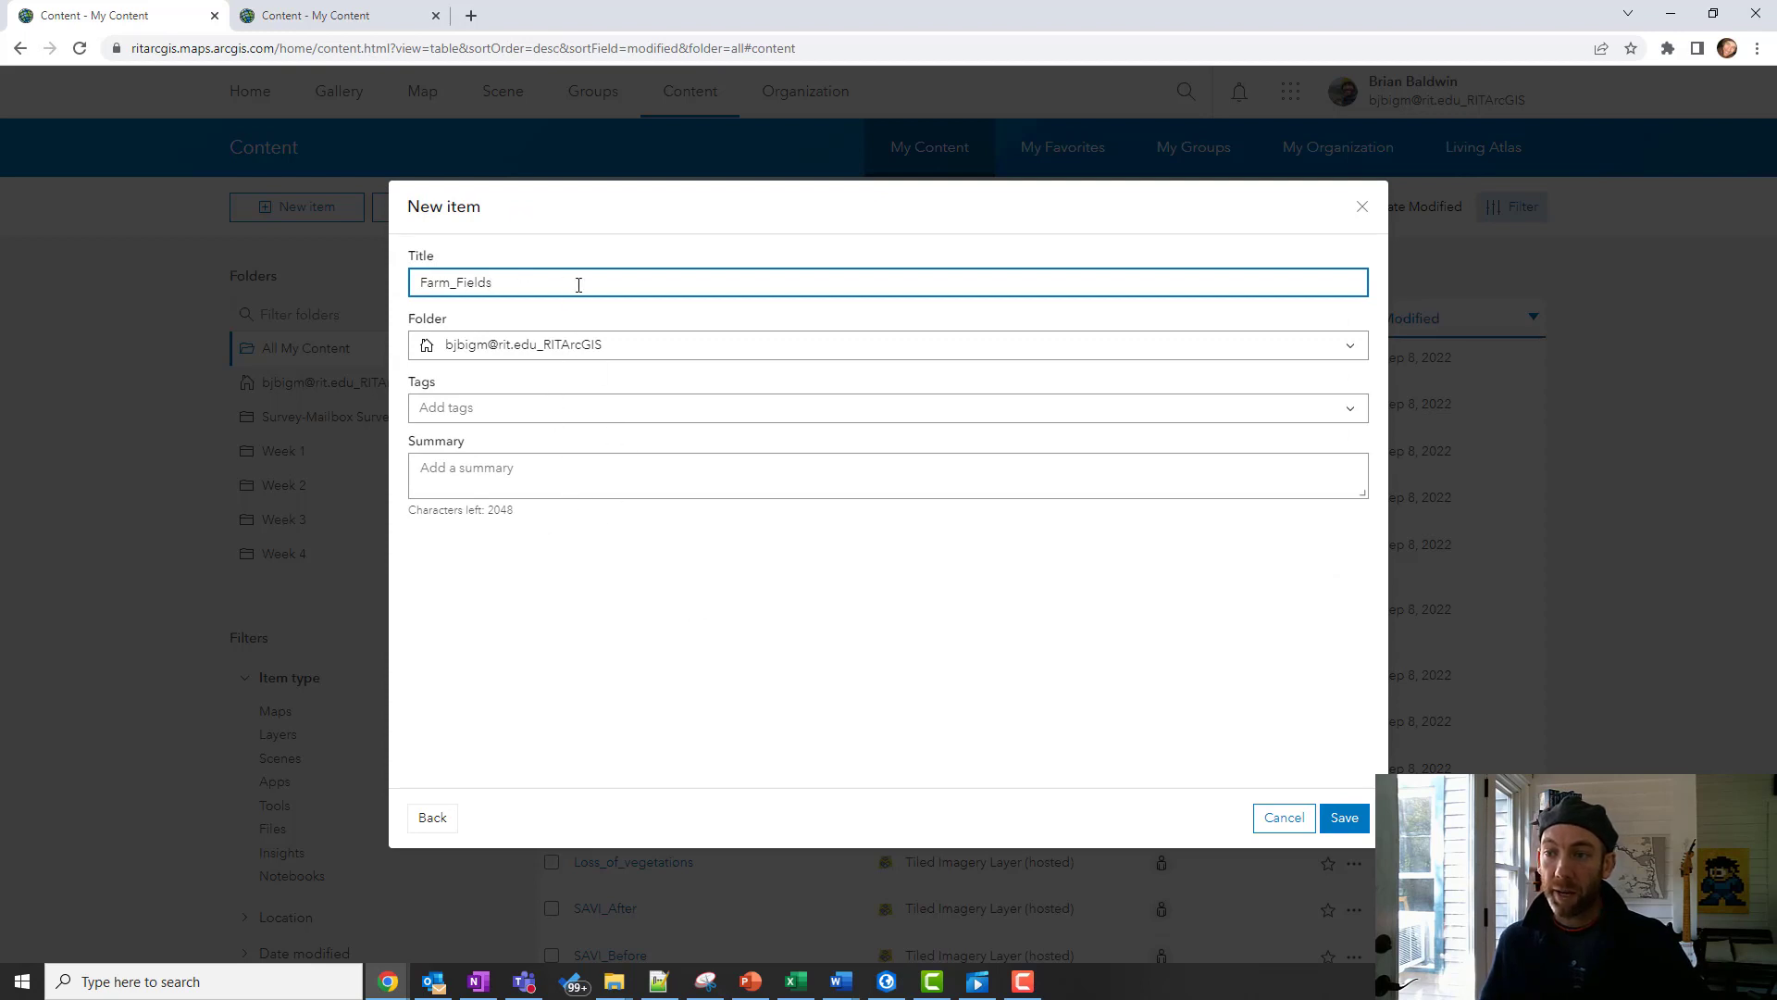
# - Add the tag "fields" to the Farm_Fields item and save it
pyautogui.click(555, 408)
pyautogui.write('fields')
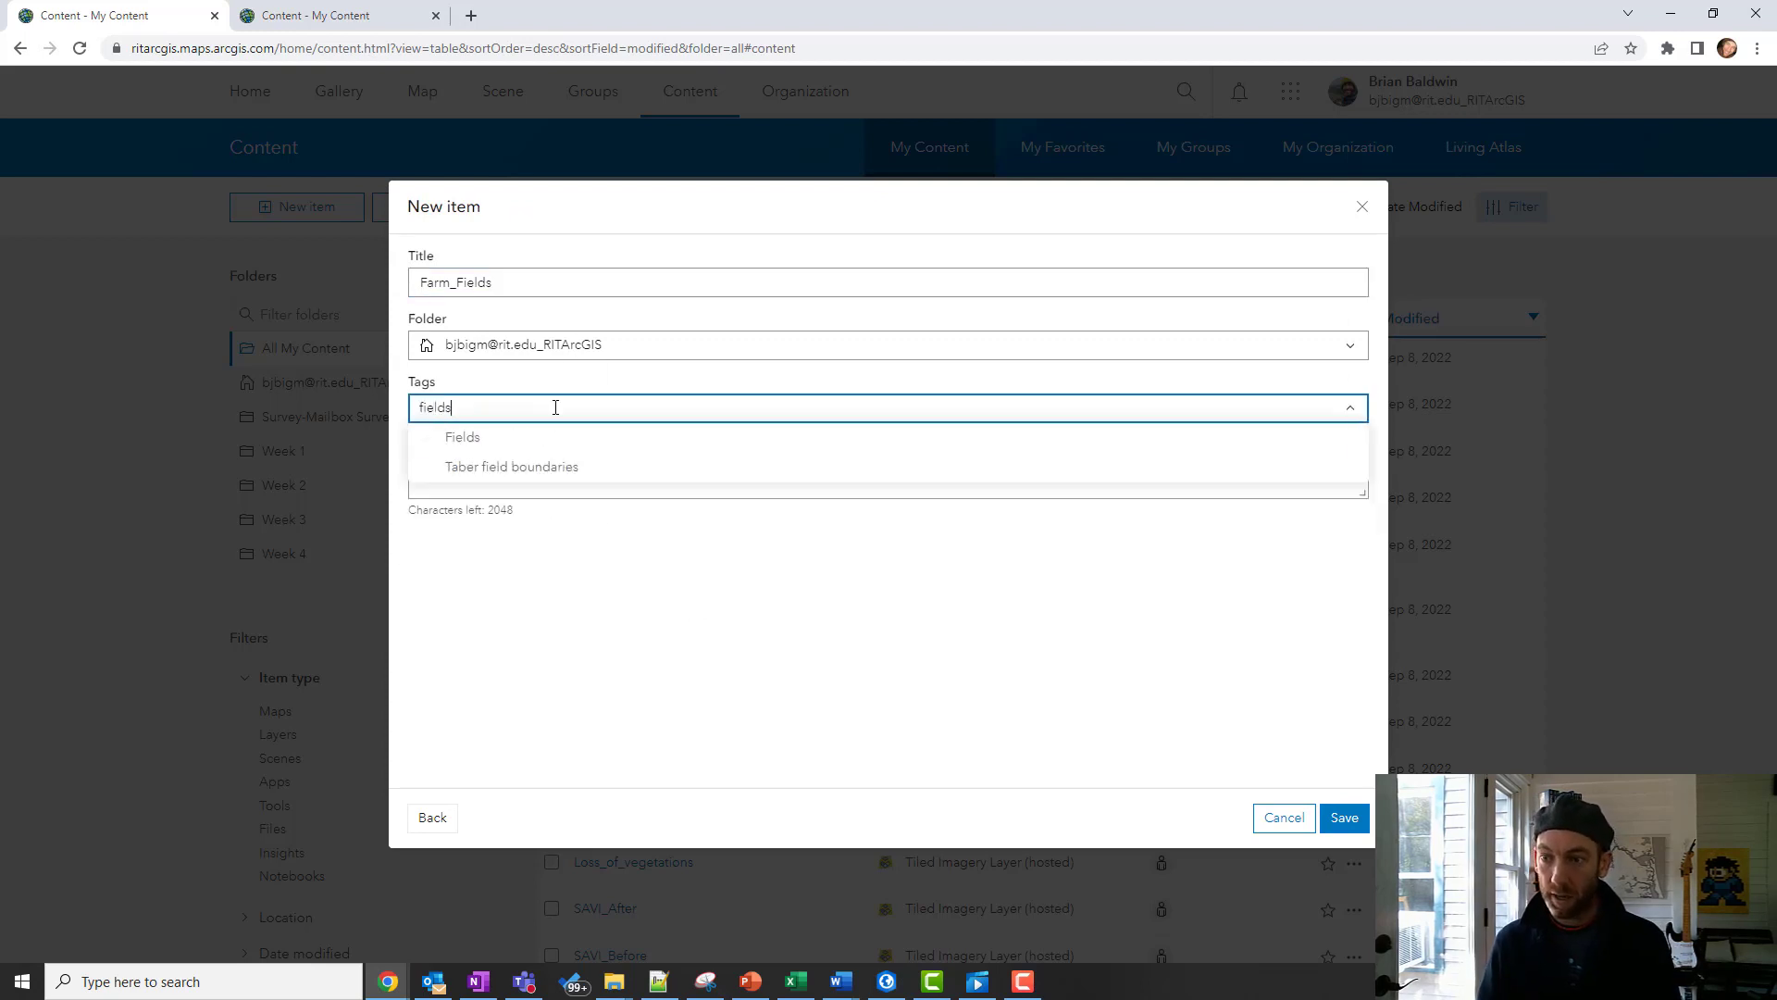
pyautogui.press('Return')
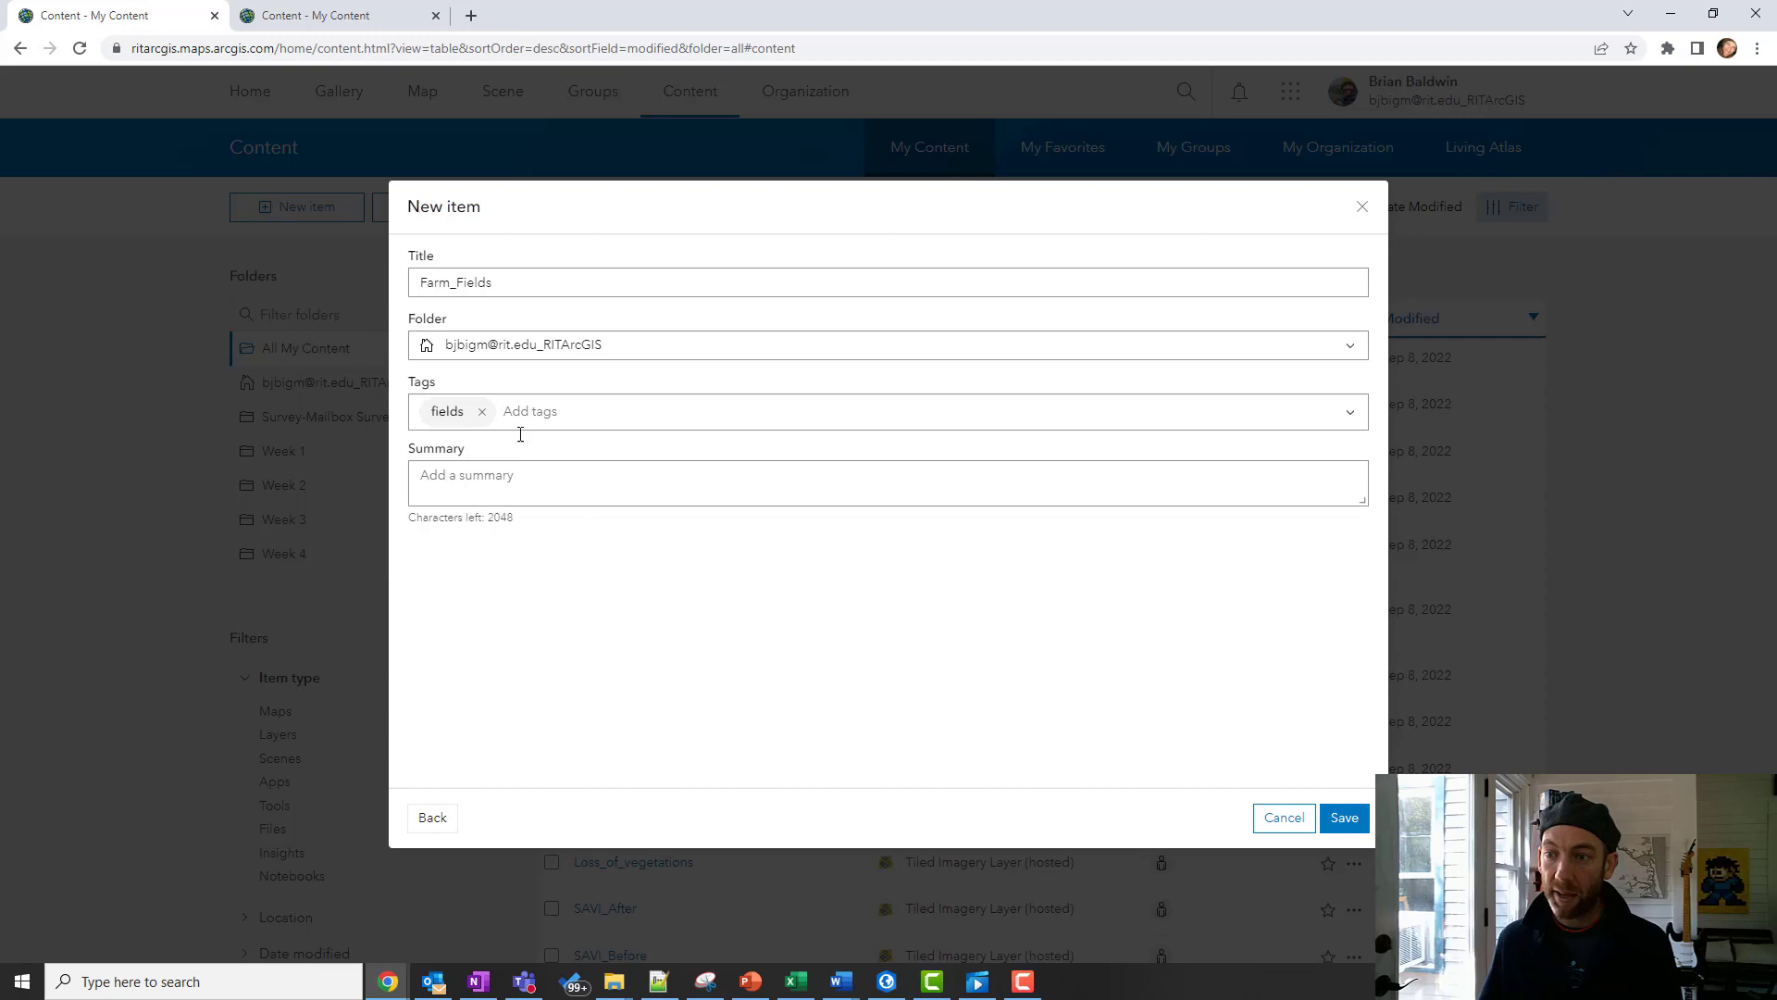
pyautogui.click(1344, 818)
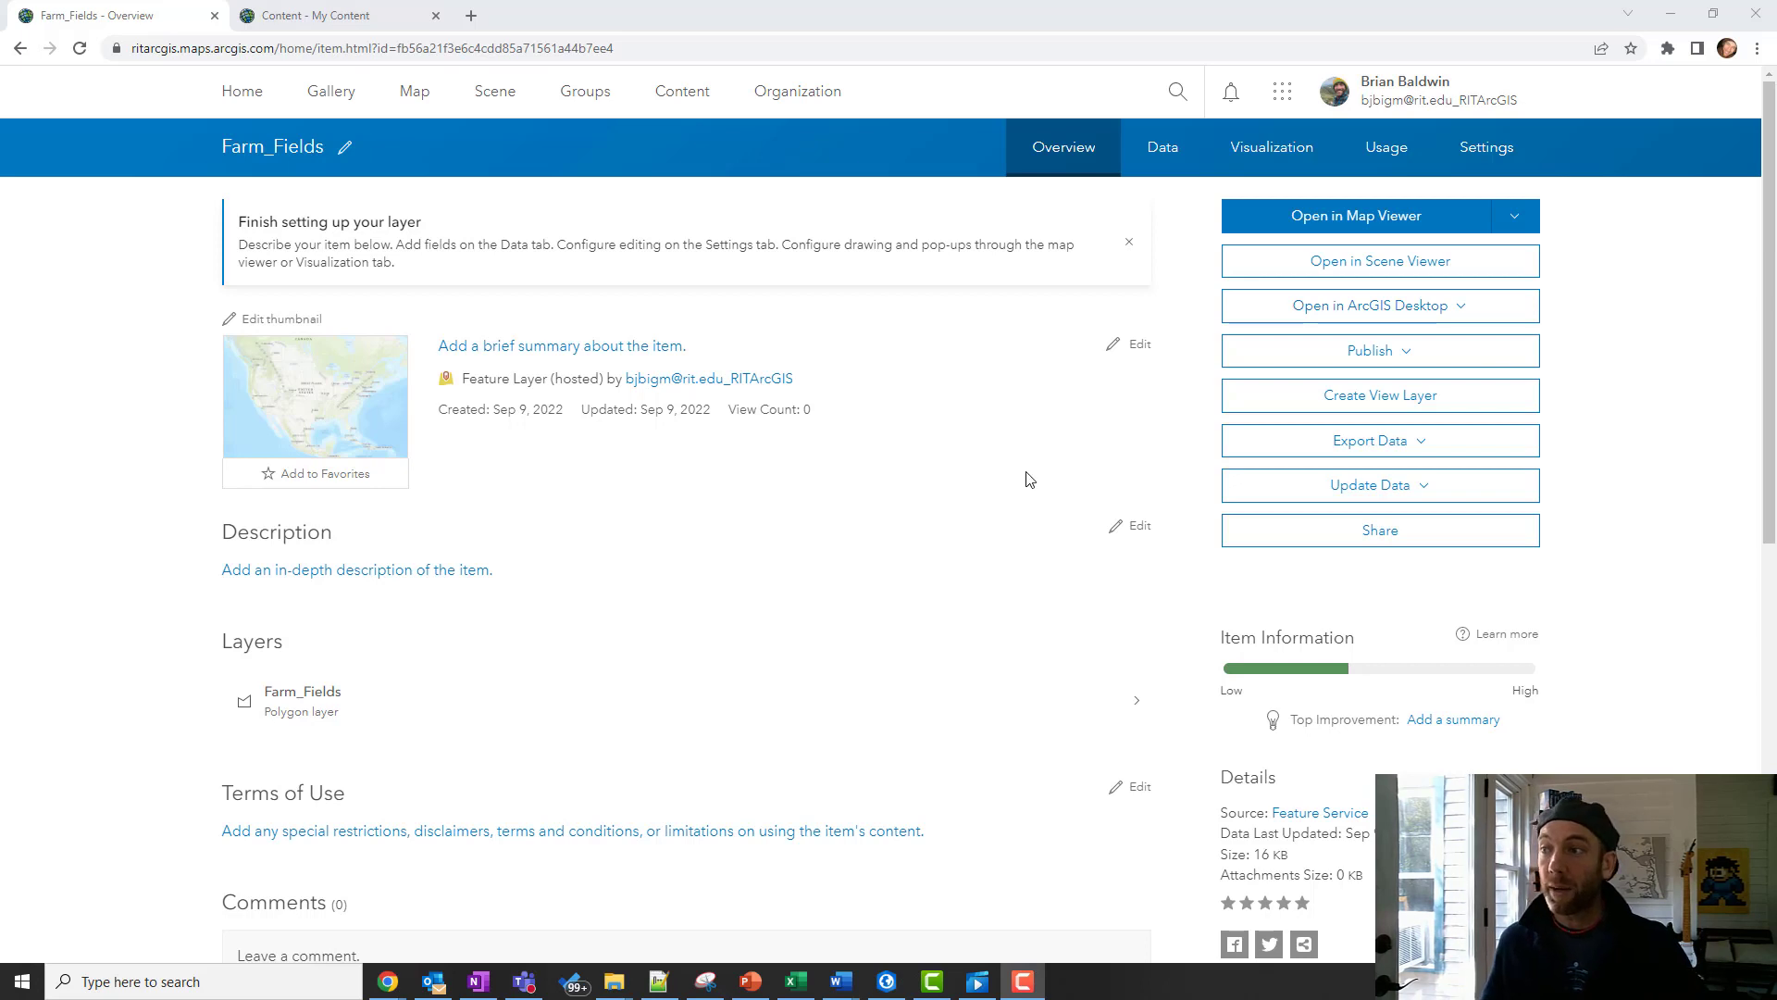
# - Add an Integer field to the Farm_Fields layer with both field name and display name set to ID
pyautogui.click(1171, 153)
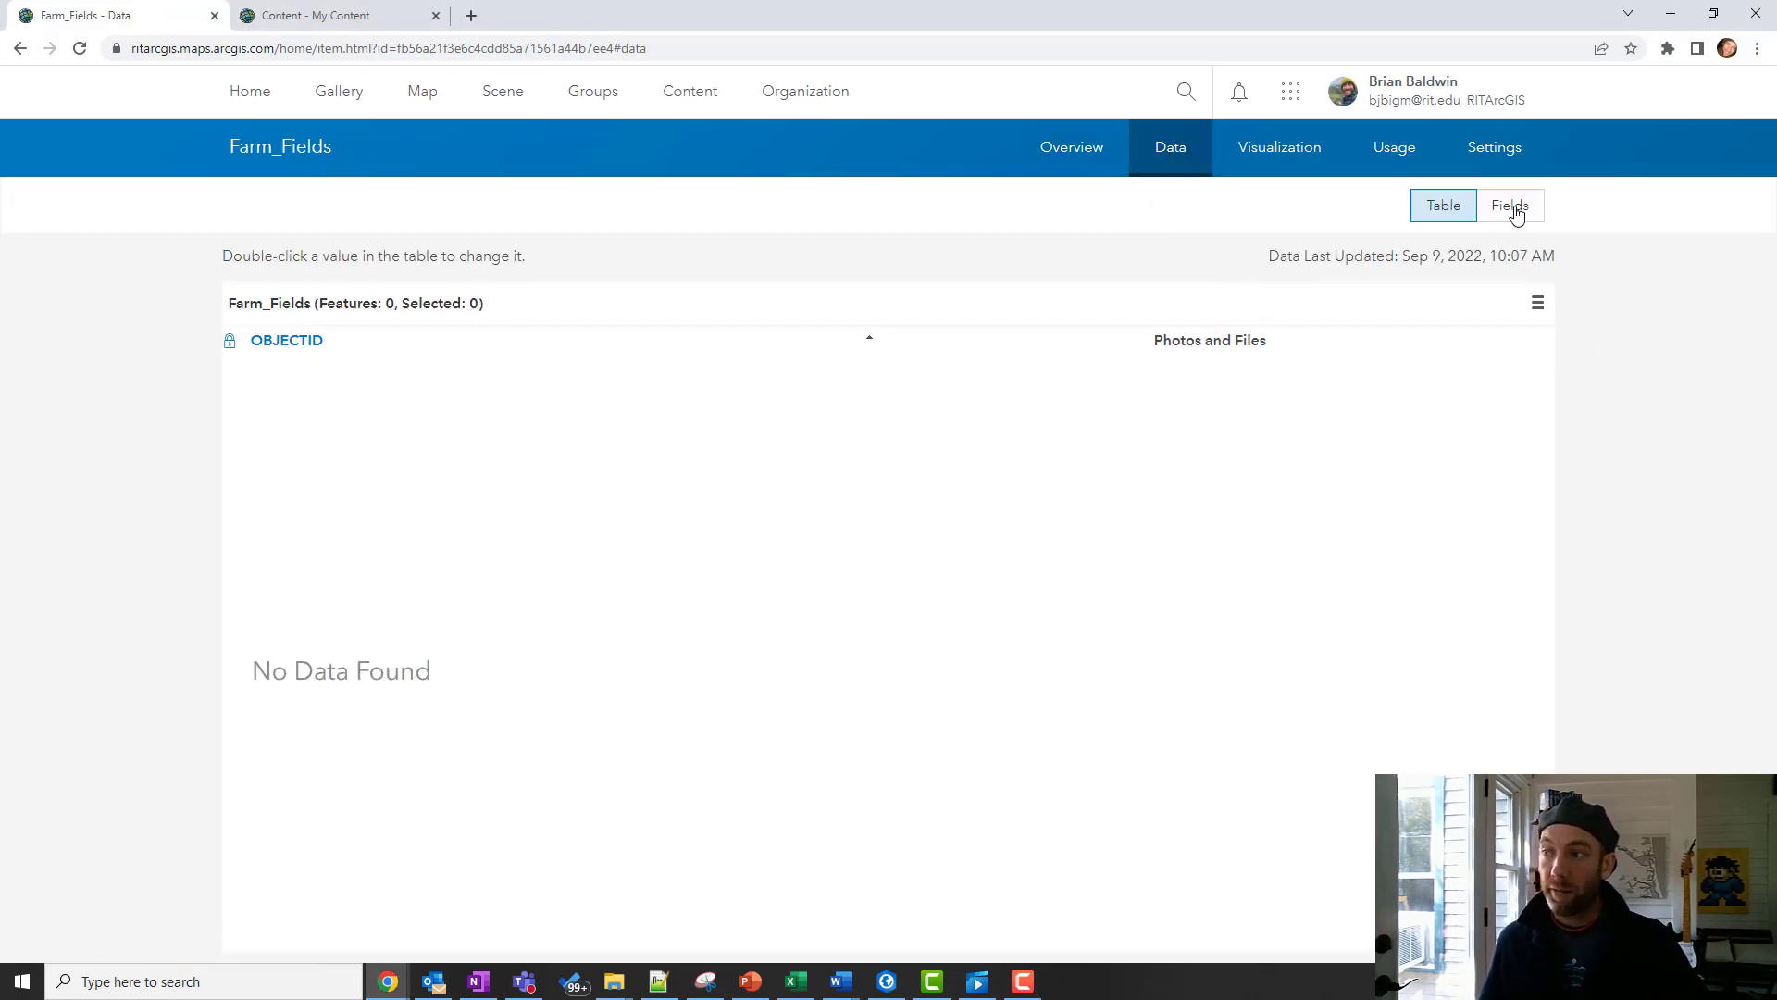
pyautogui.click(1514, 213)
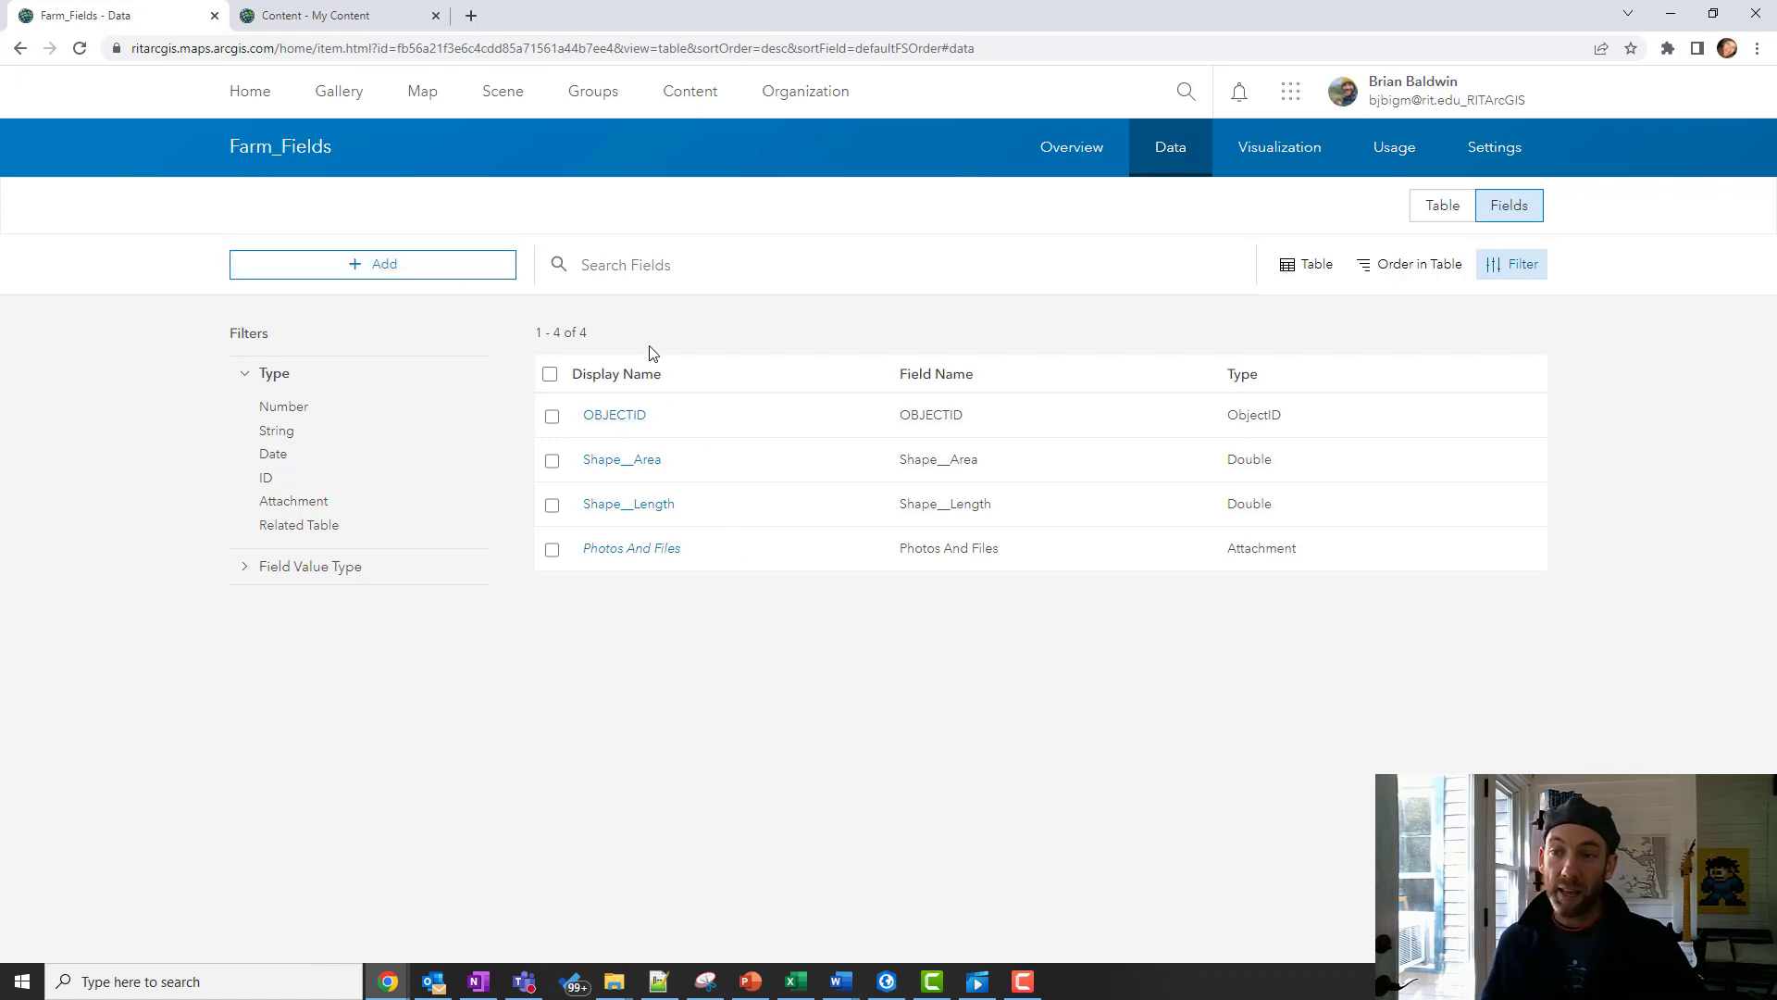
pyautogui.click(425, 275)
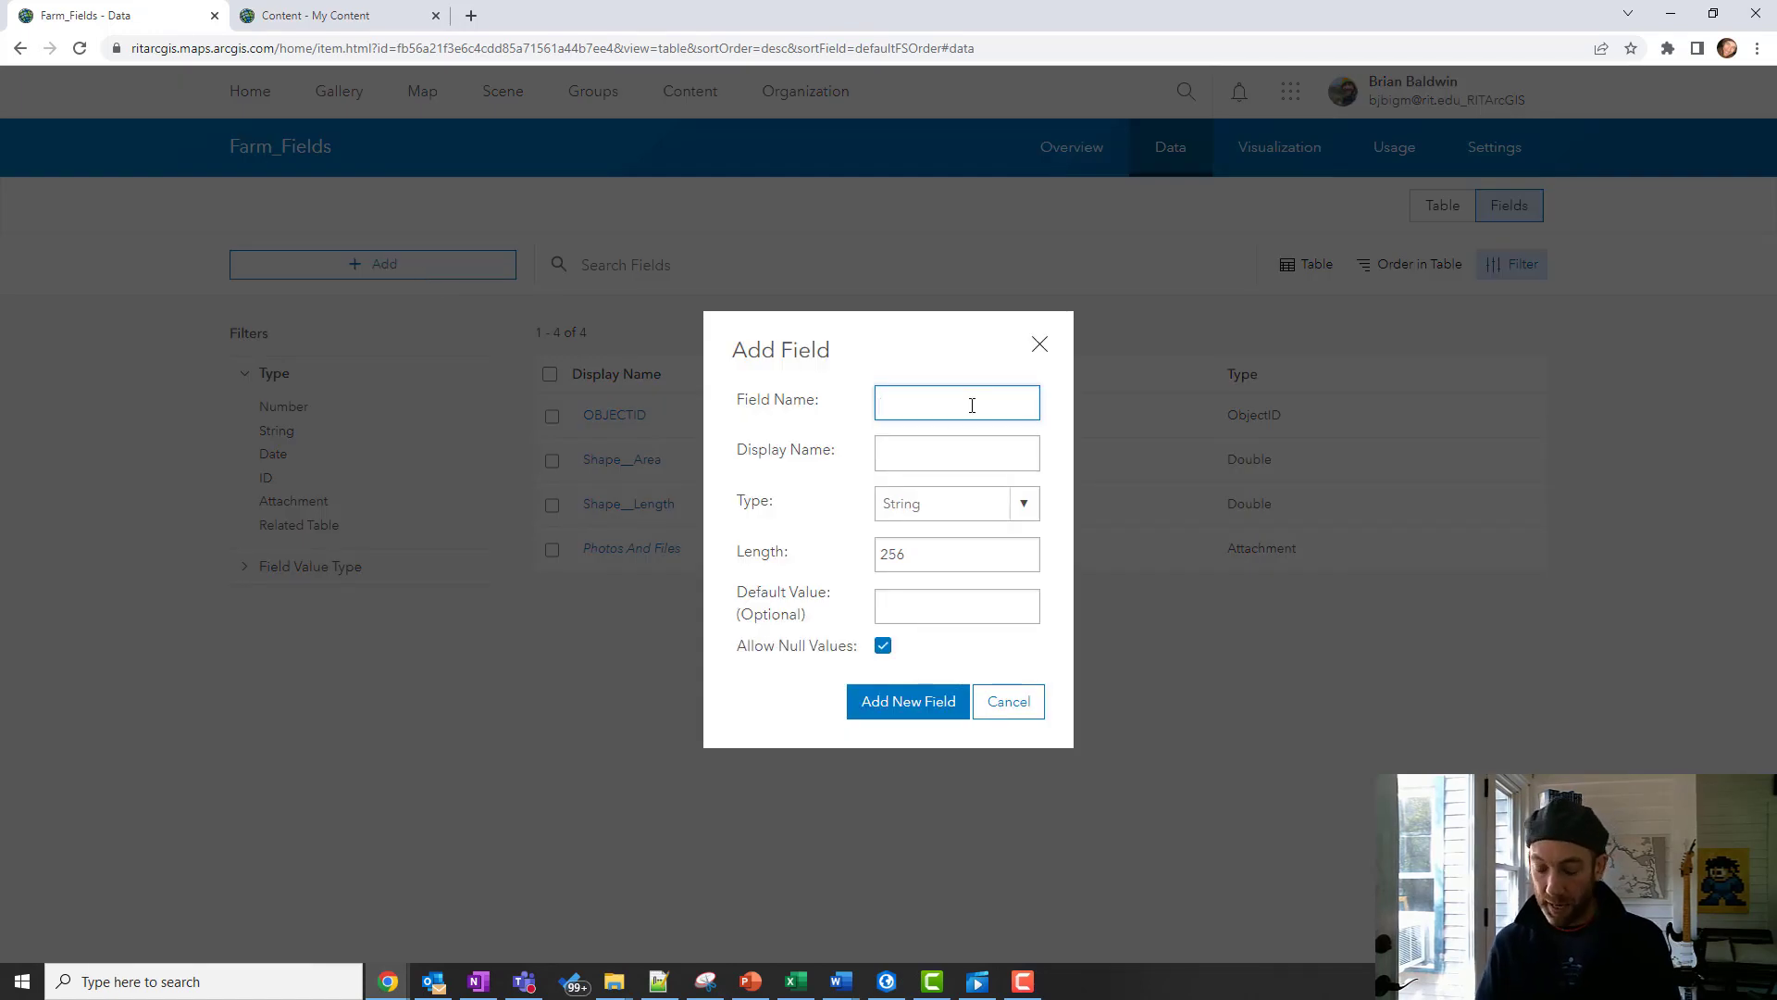
pyautogui.write('ID')
pyautogui.press('Tab')
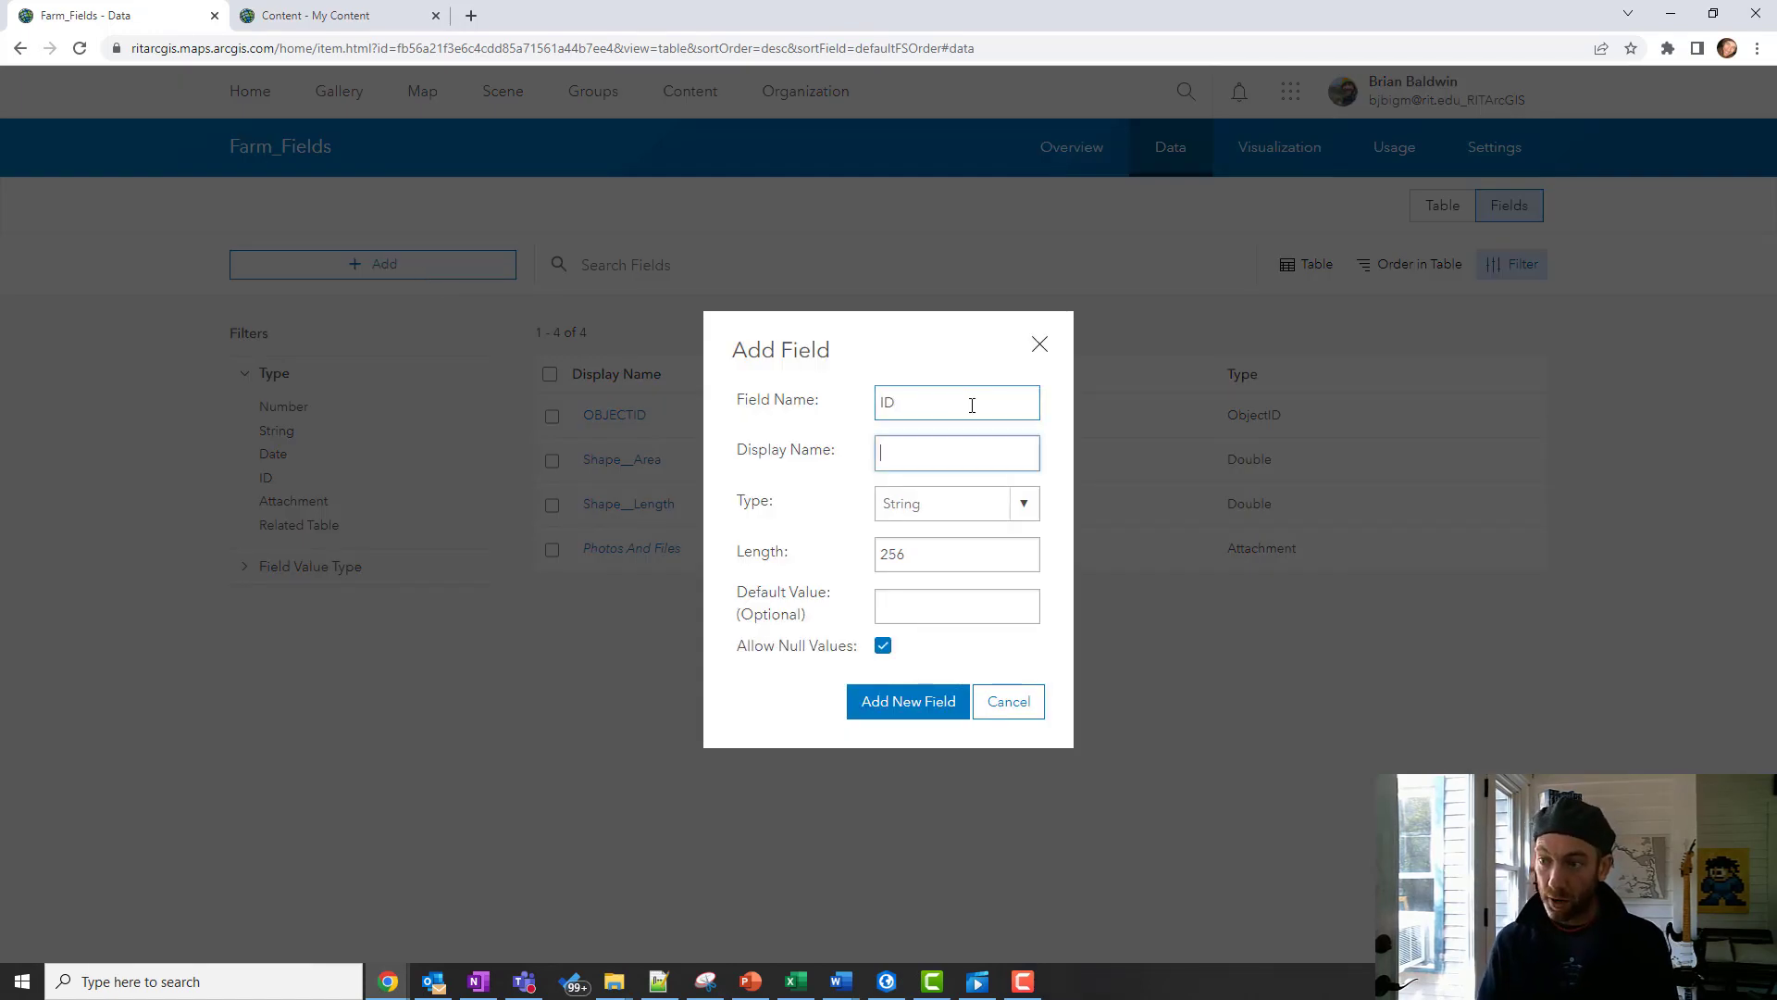
pyautogui.write('ID')
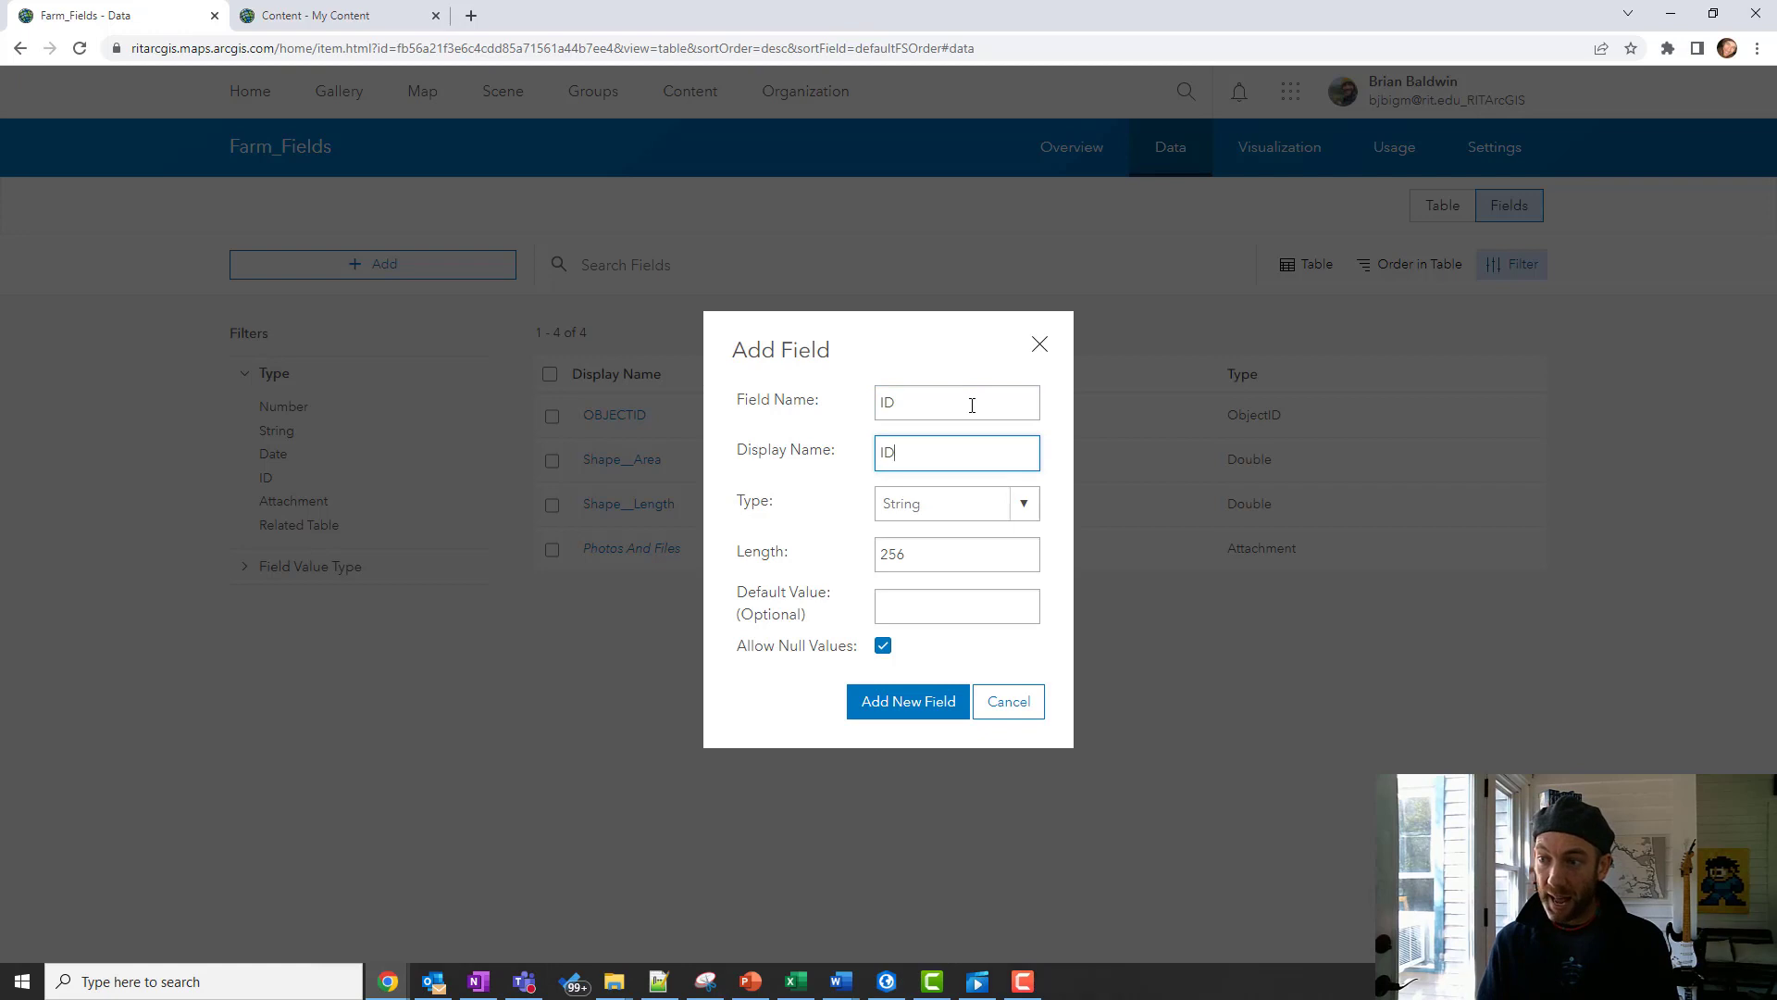
pyautogui.click(1020, 505)
pyautogui.click(954, 622)
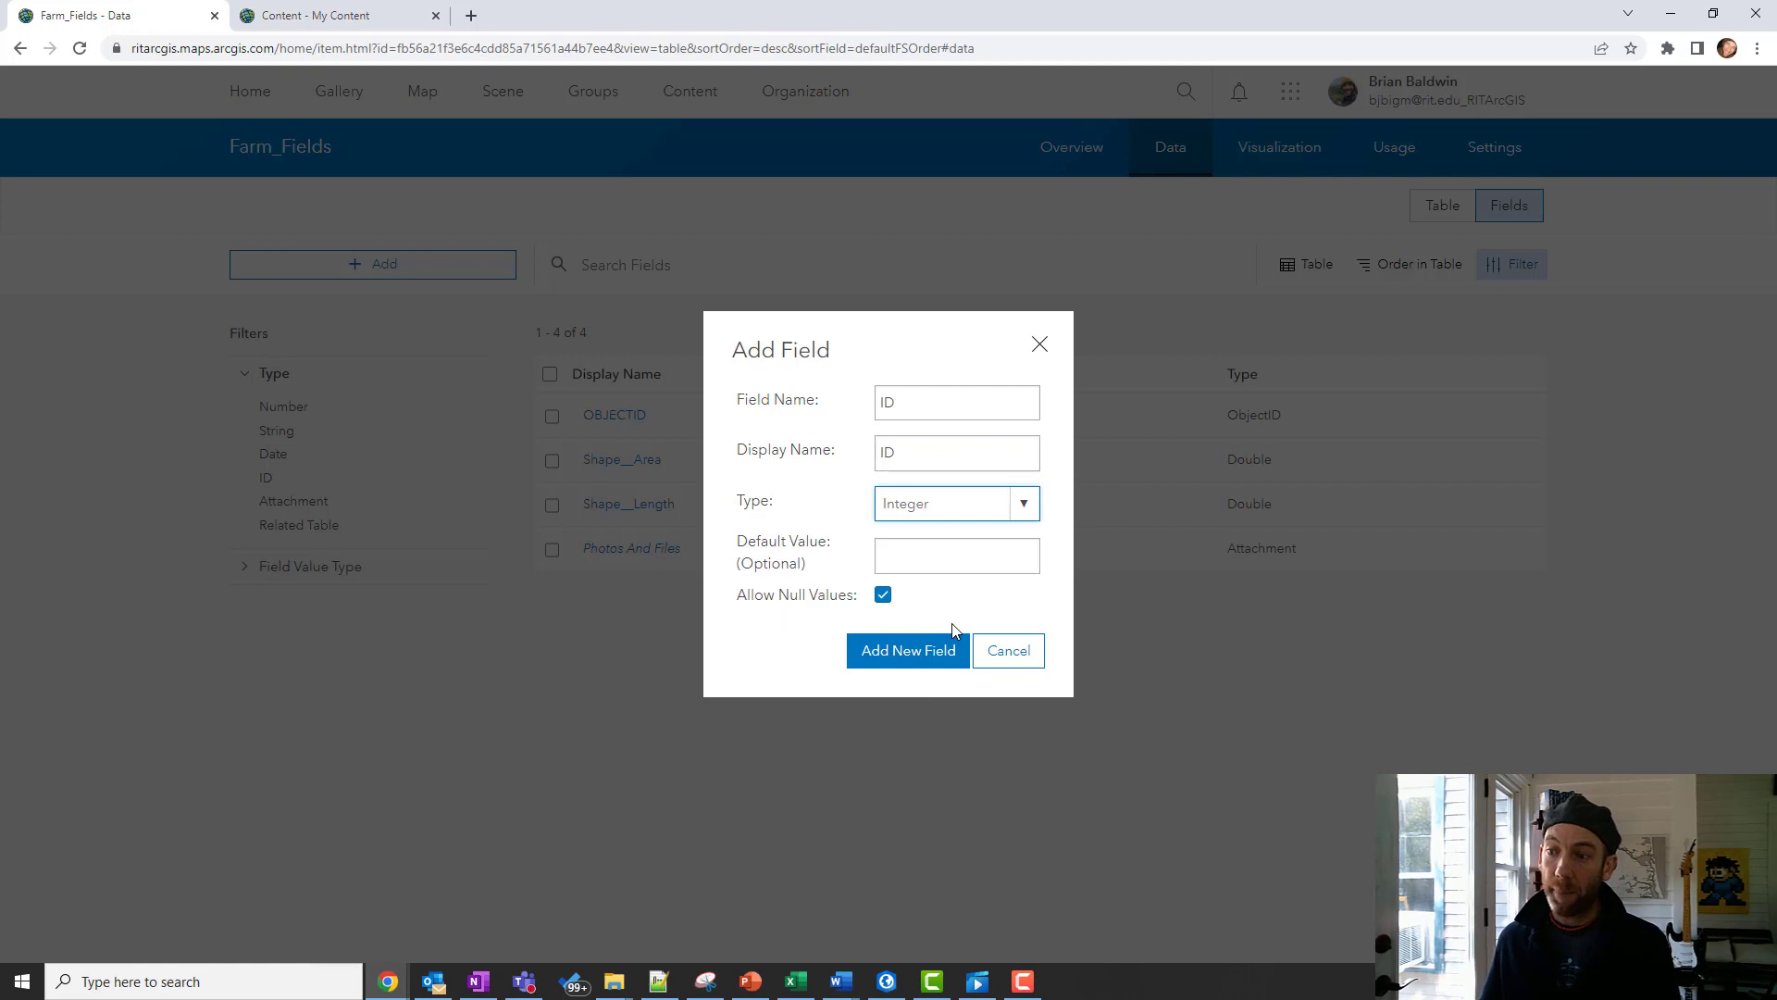
pyautogui.click(912, 659)
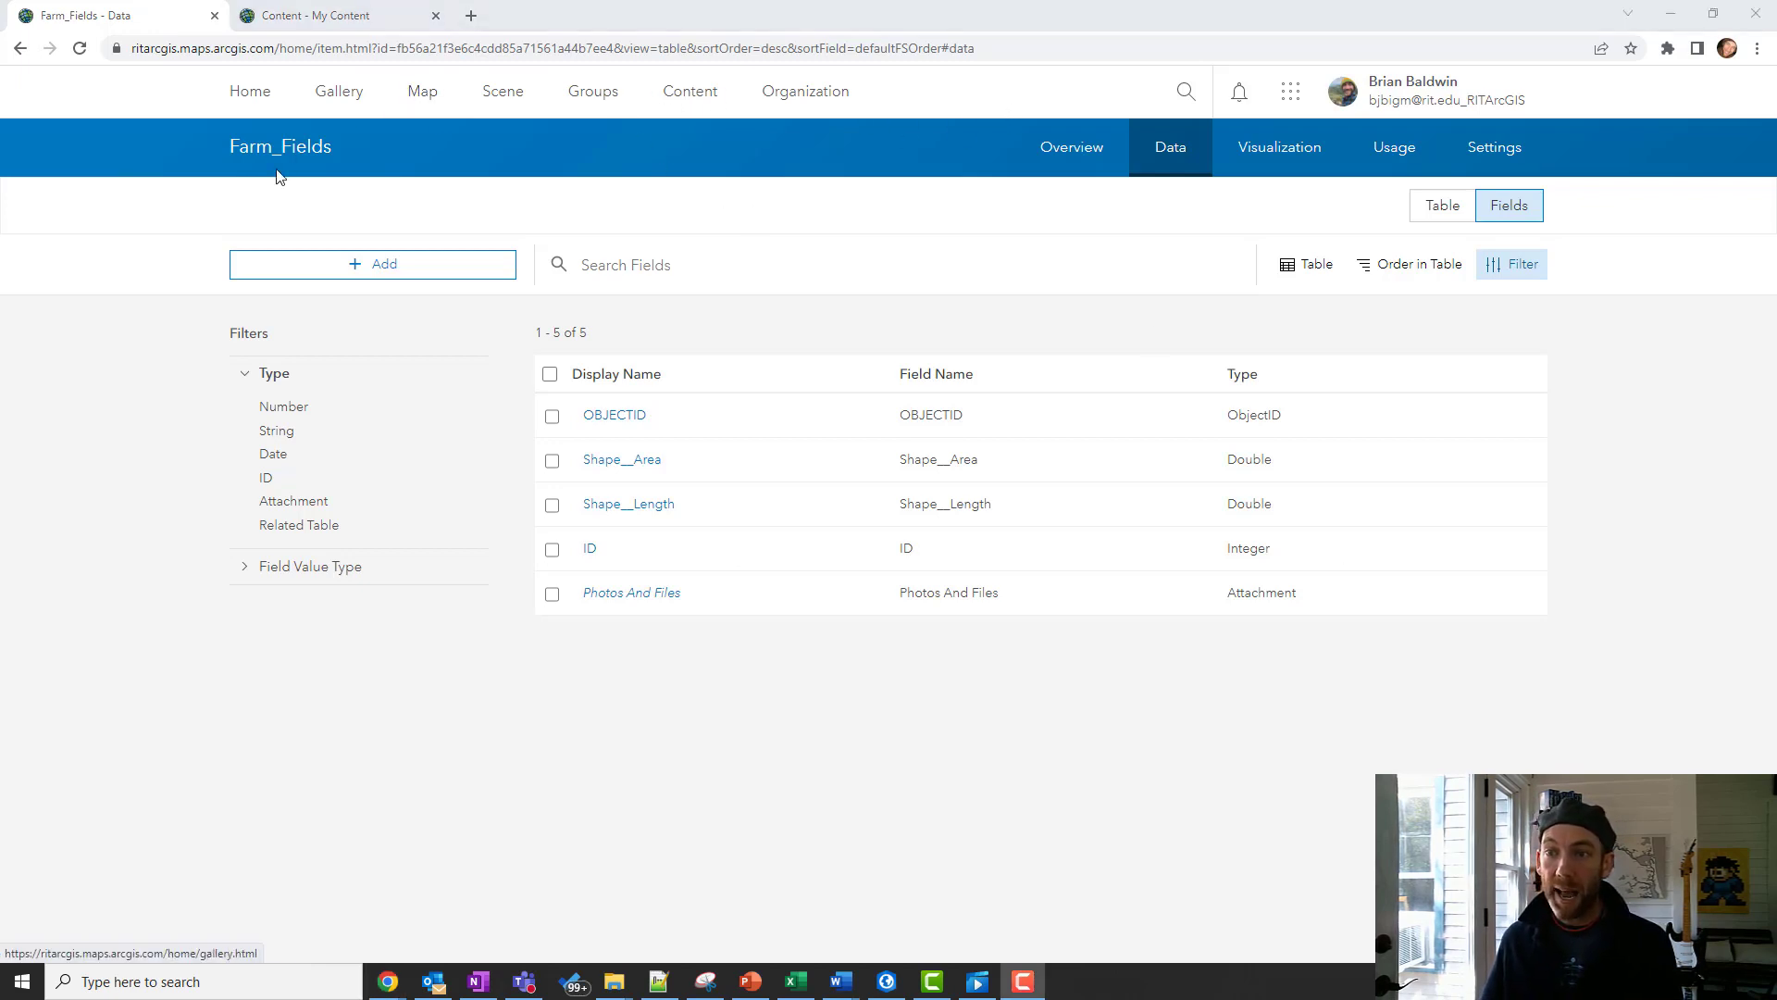
# - In a new Map Viewer Classic map, add the Farm_Fields layer and the Rochester_w_13711120_12_19000_4bd_2020_Lab imagery layer from My Content
pyautogui.click(428, 95)
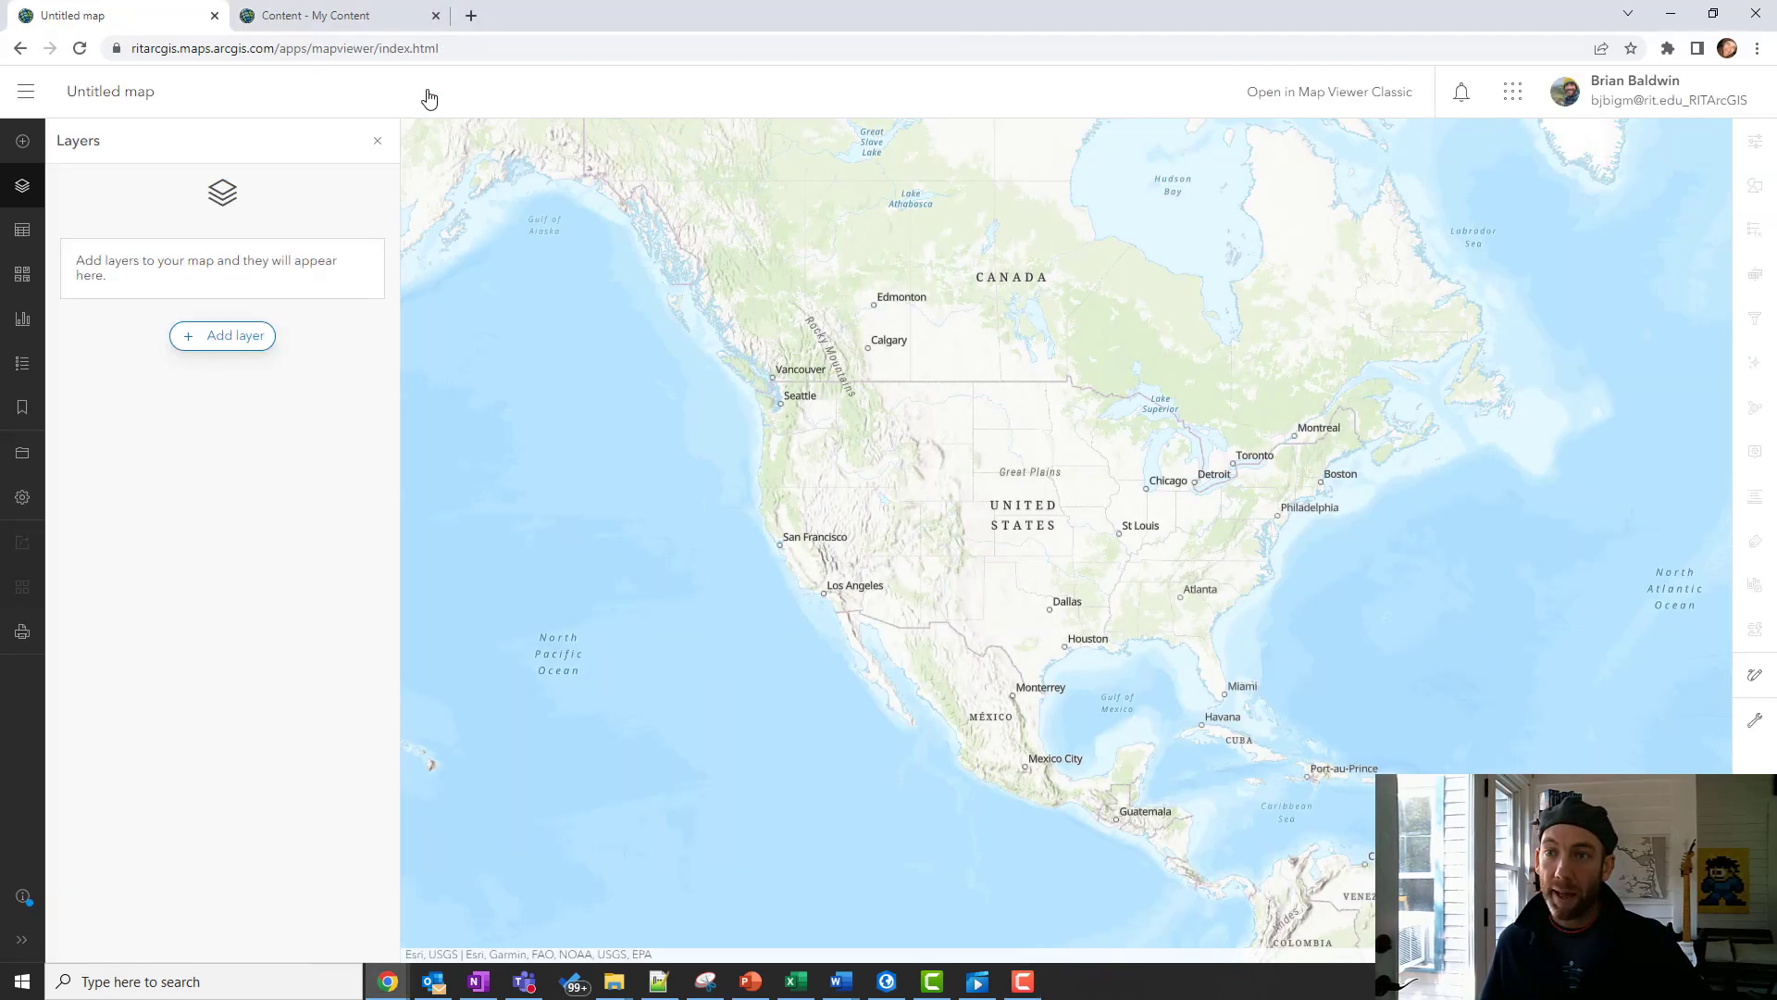
pyautogui.click(1324, 95)
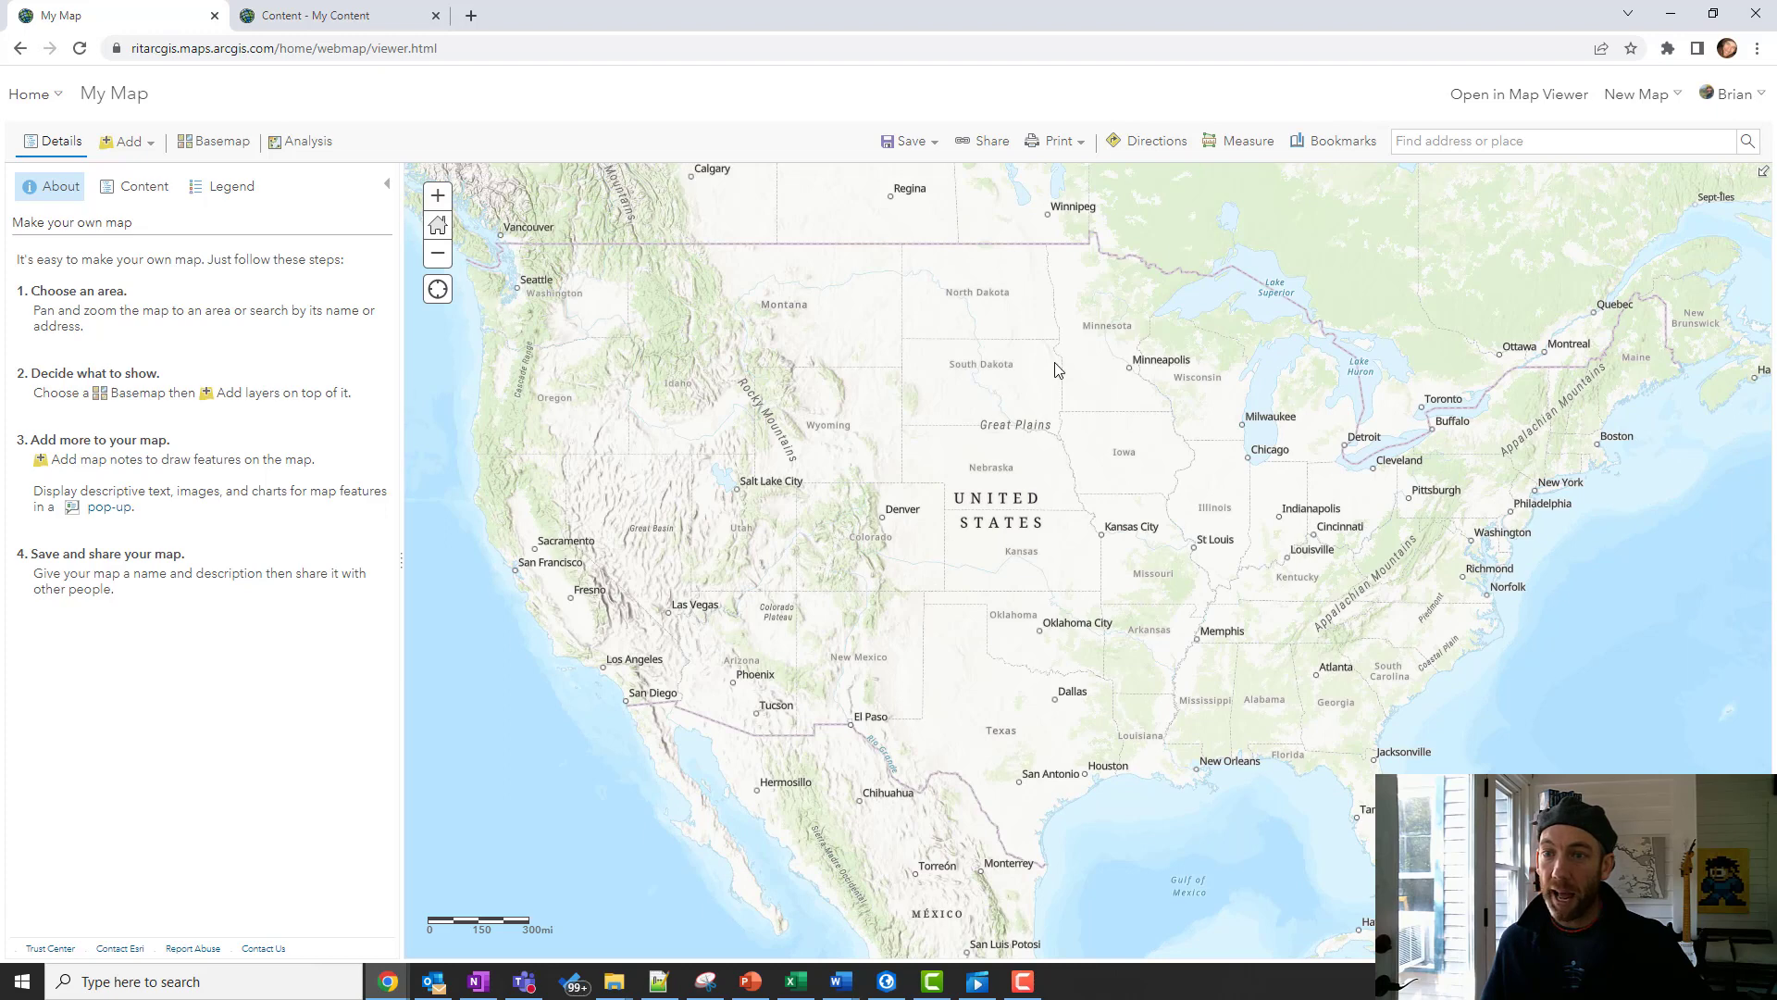
pyautogui.click(128, 143)
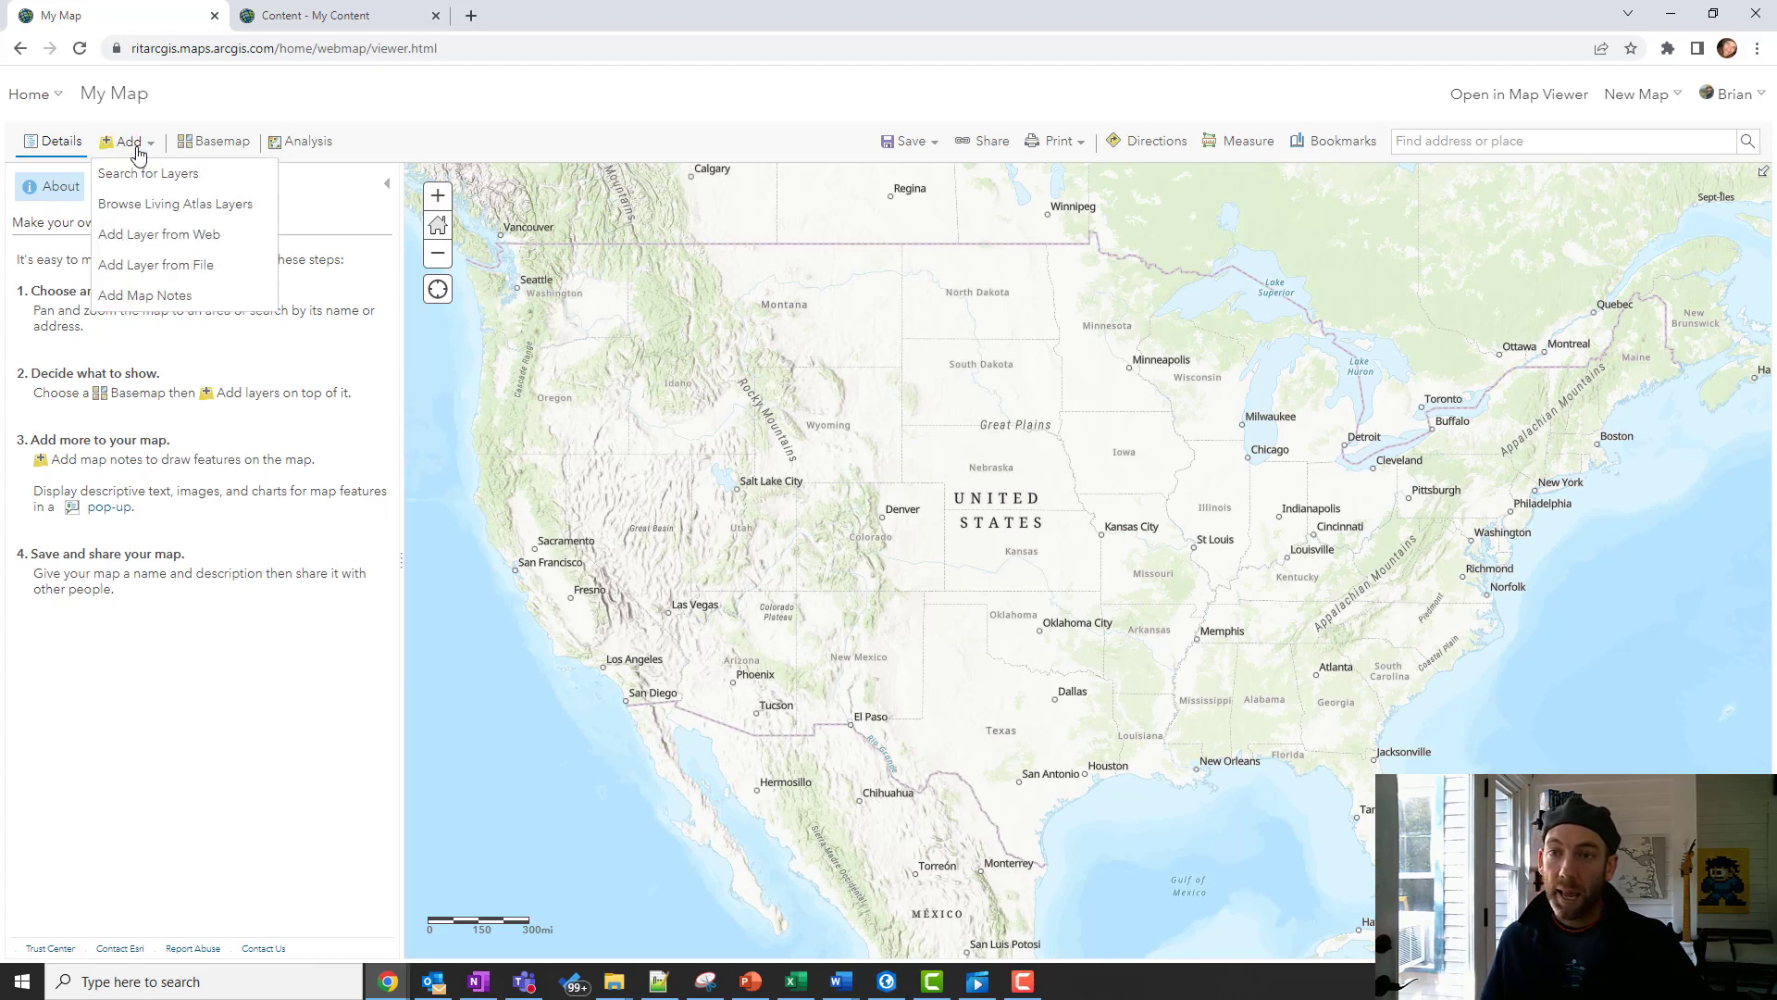
pyautogui.click(155, 182)
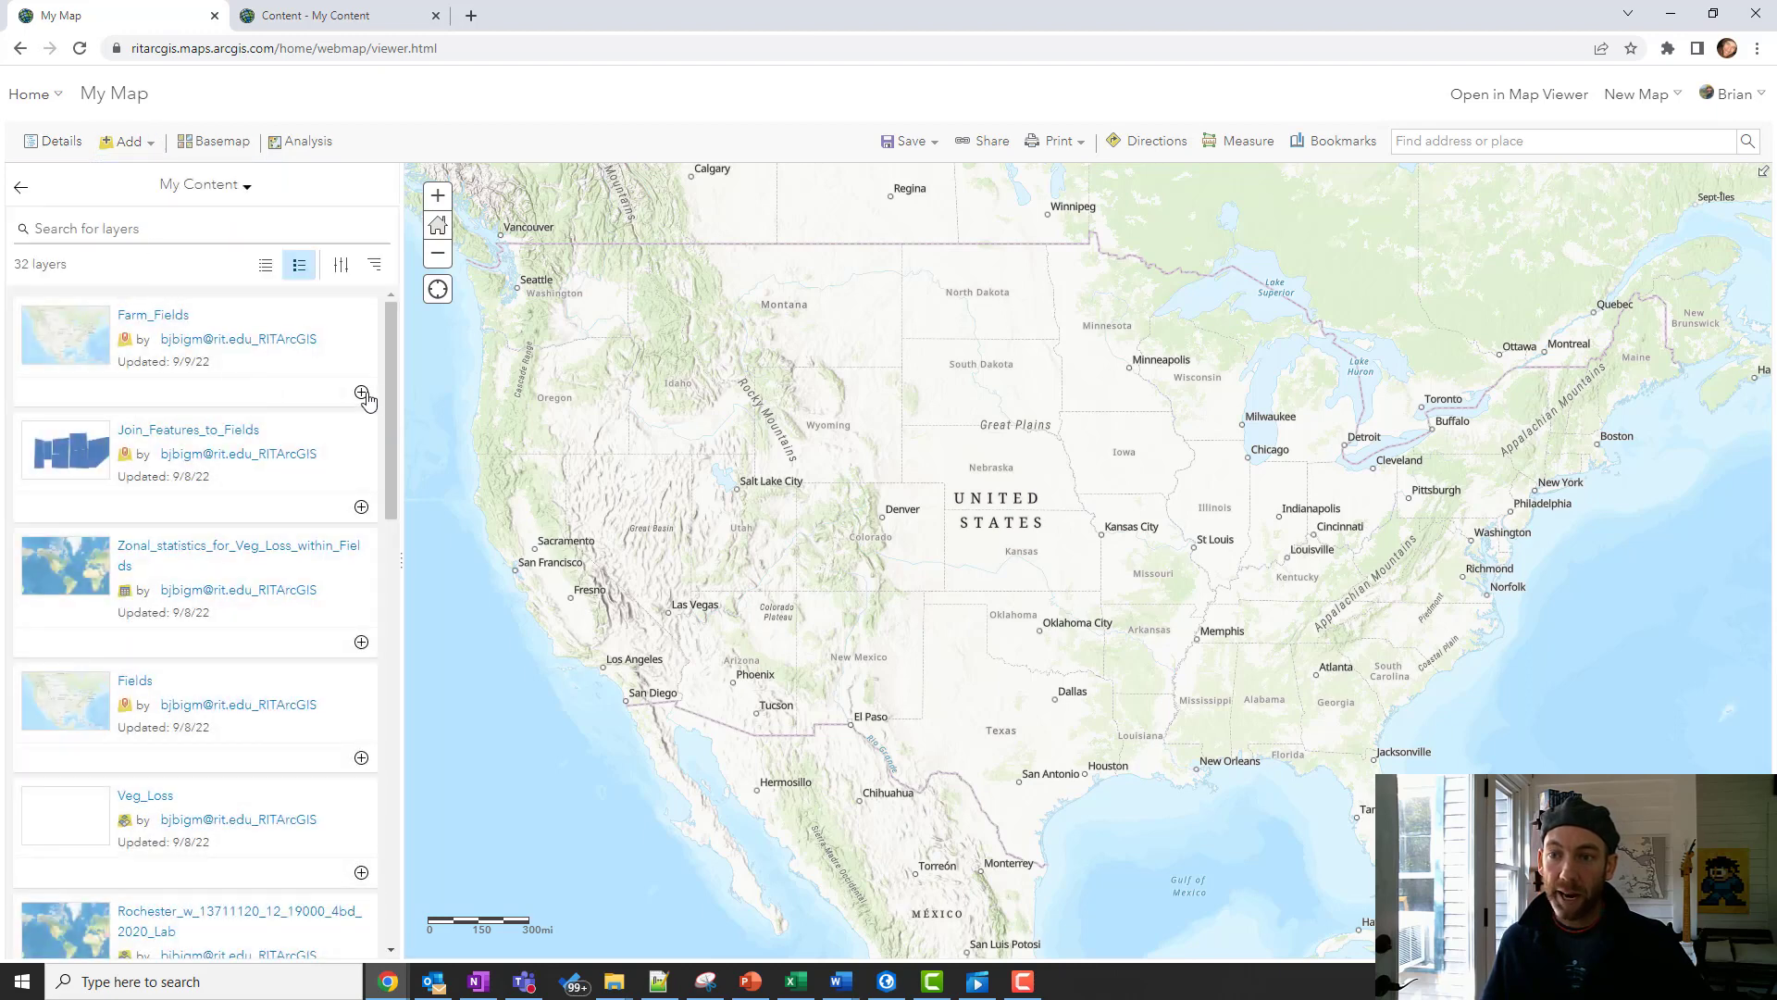
pyautogui.click(361, 393)
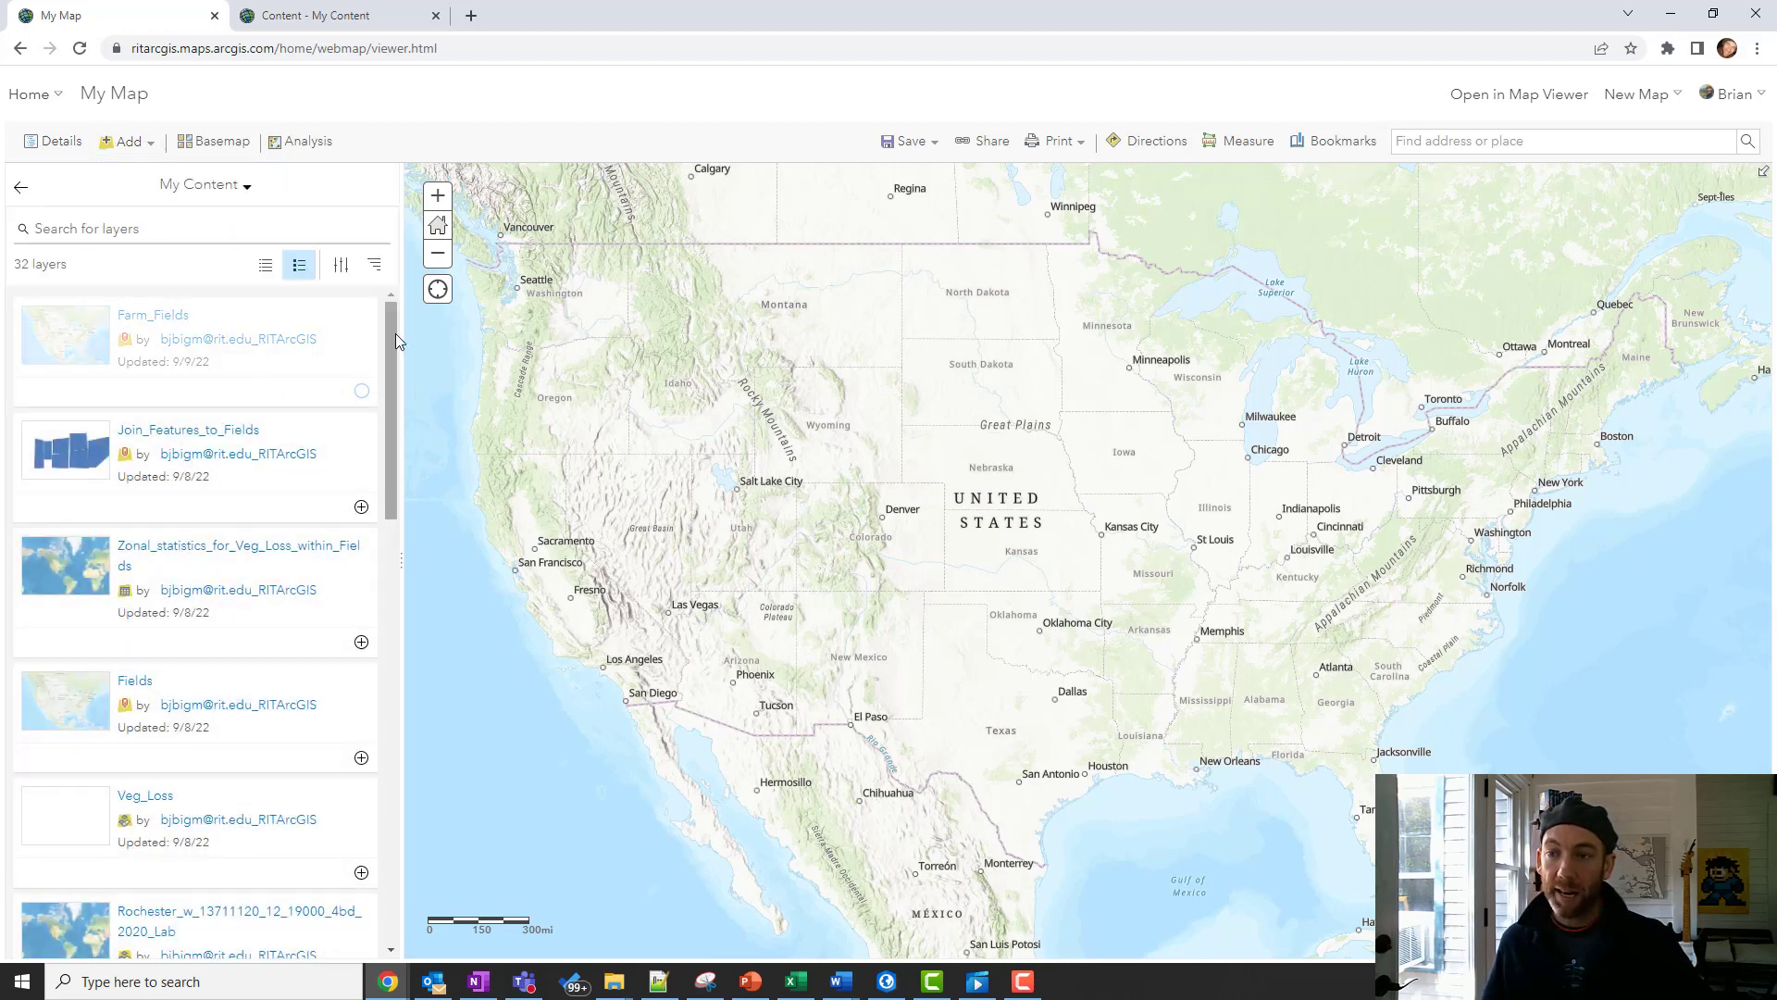
pyautogui.moveTo(392, 329); pyautogui.dragTo(387, 484)
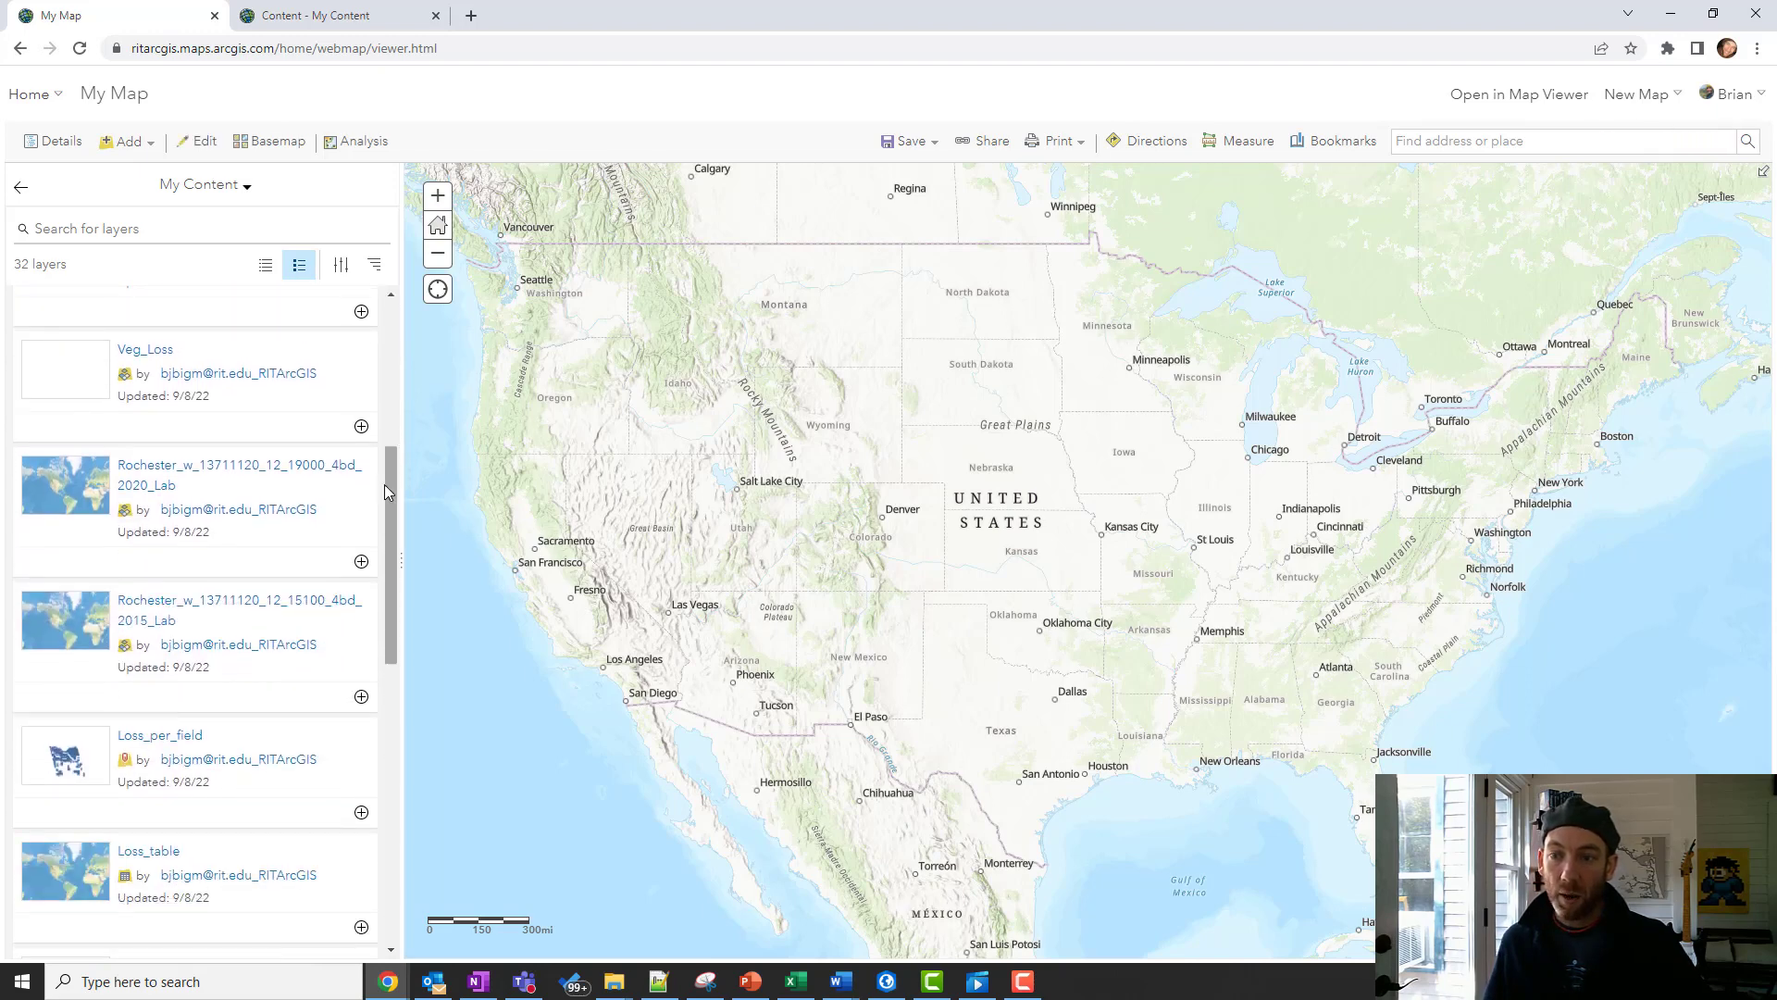
pyautogui.click(362, 563)
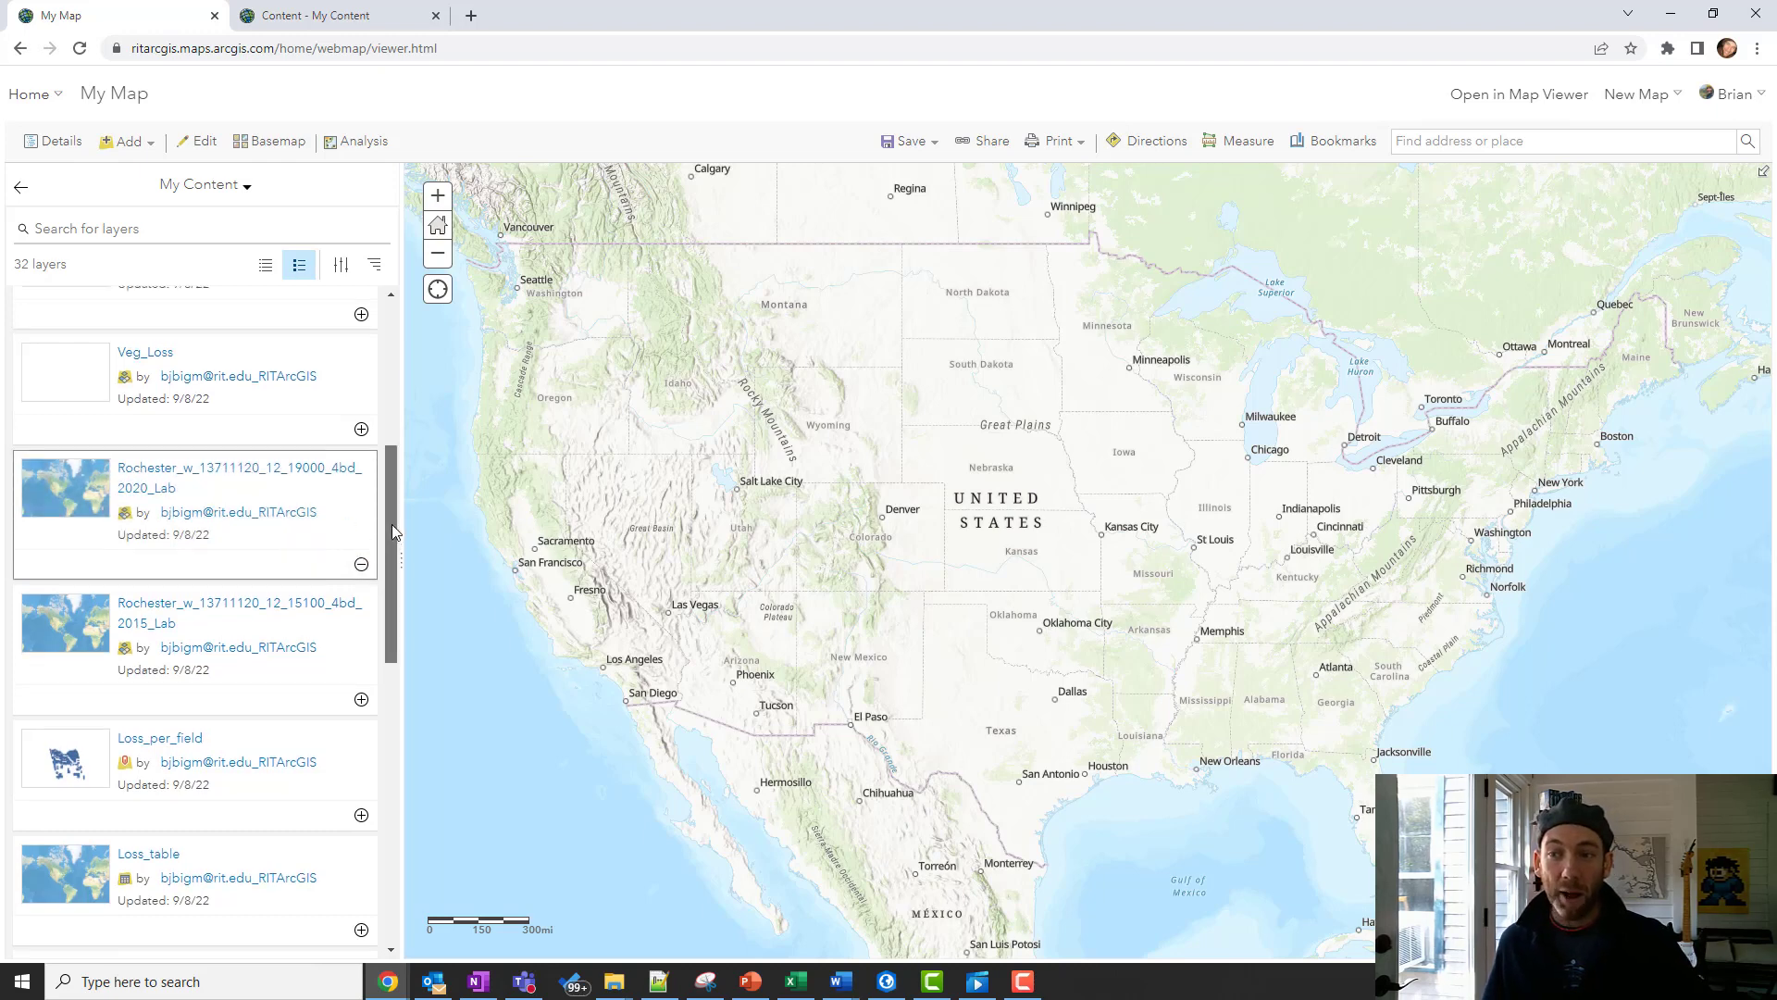
pyautogui.moveTo(392, 523); pyautogui.dragTo(388, 363)
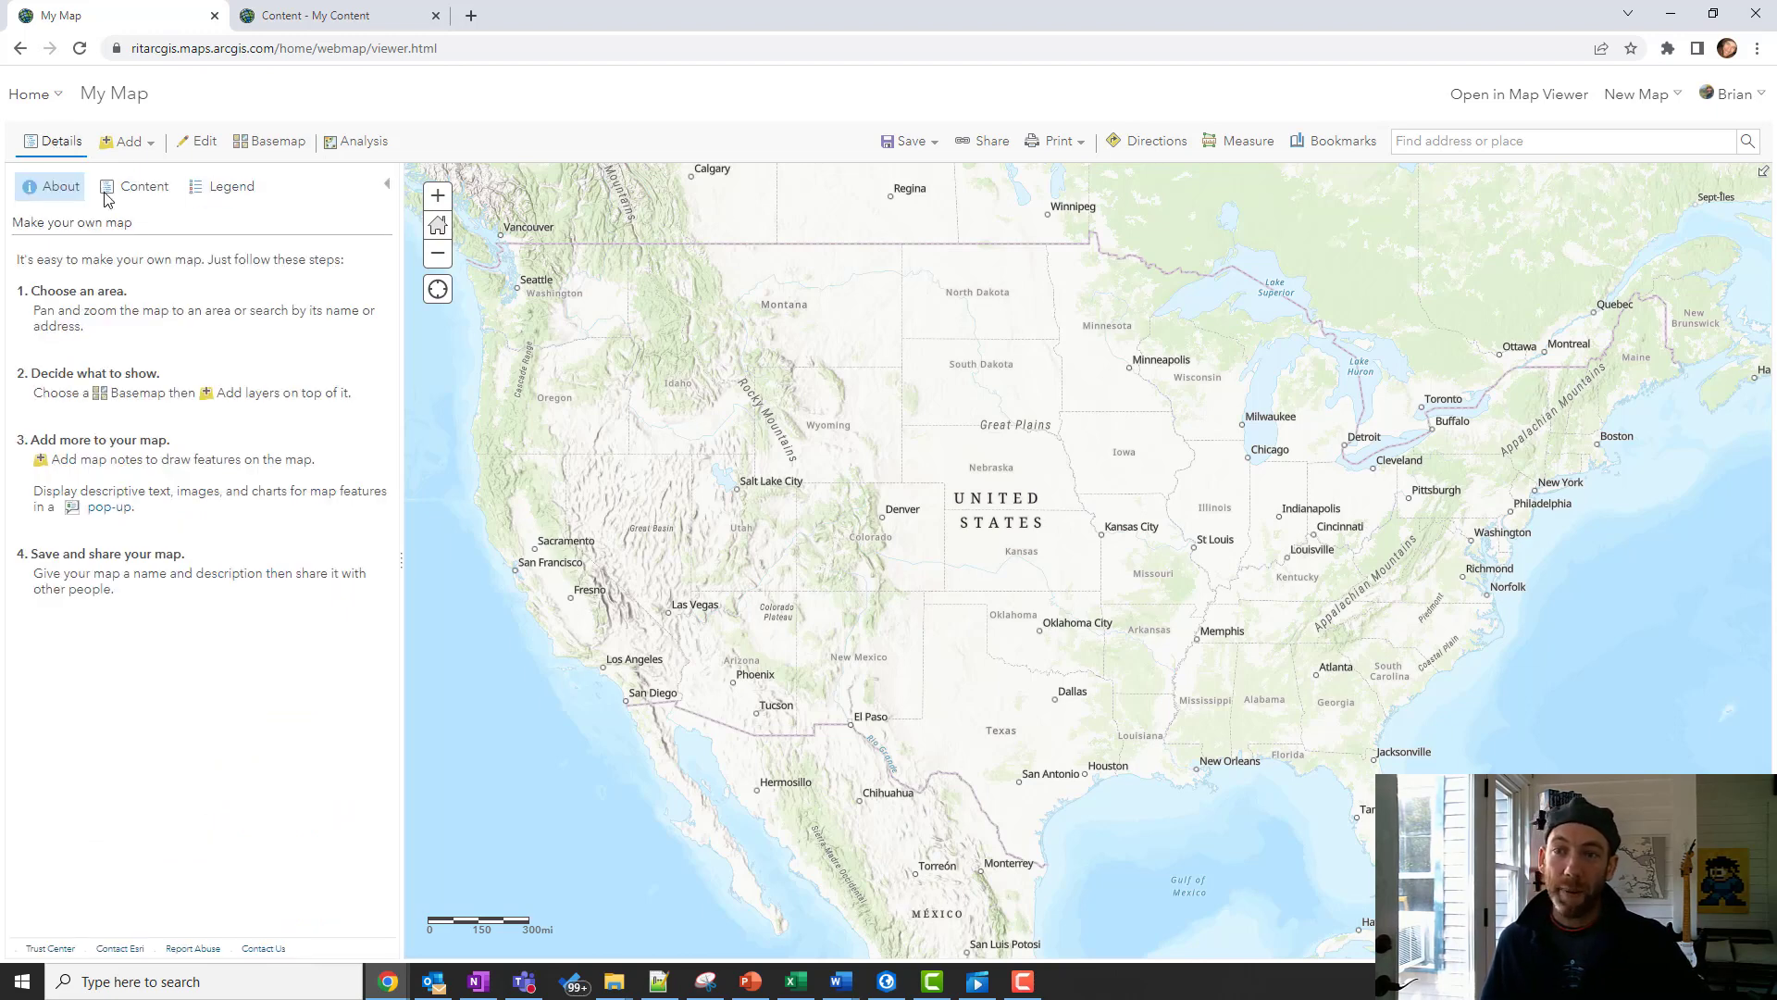
pyautogui.click(141, 186)
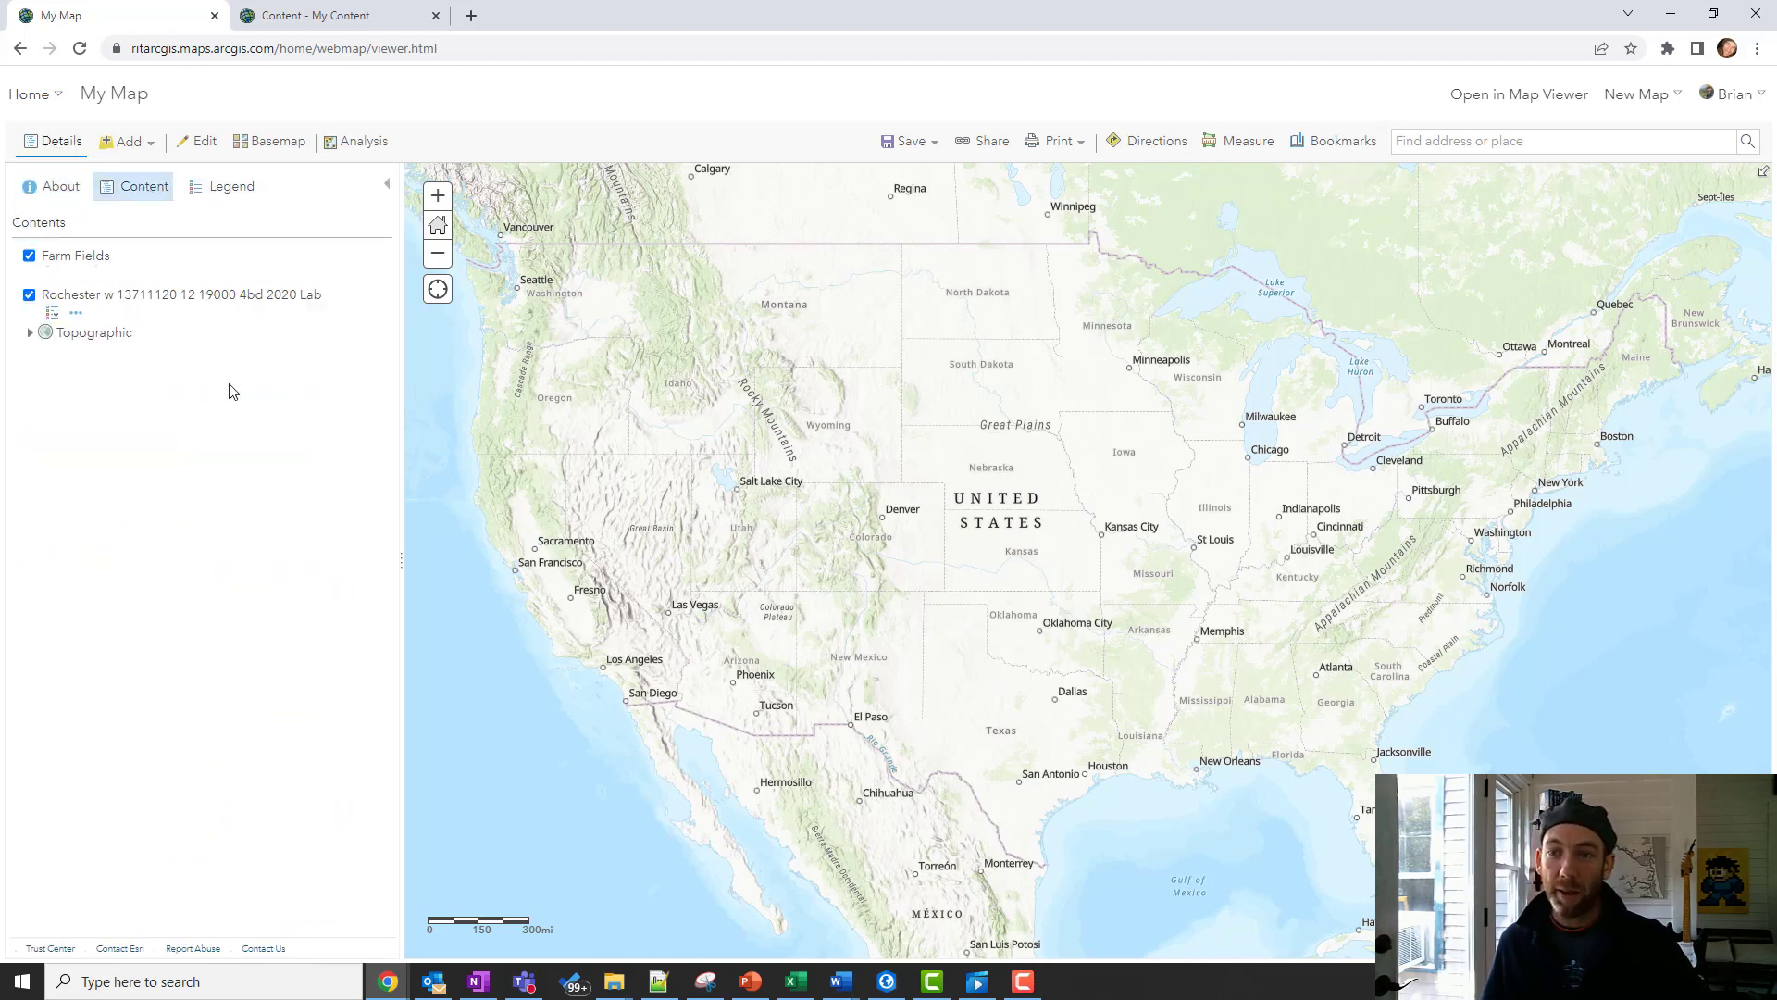
pyautogui.click(77, 314)
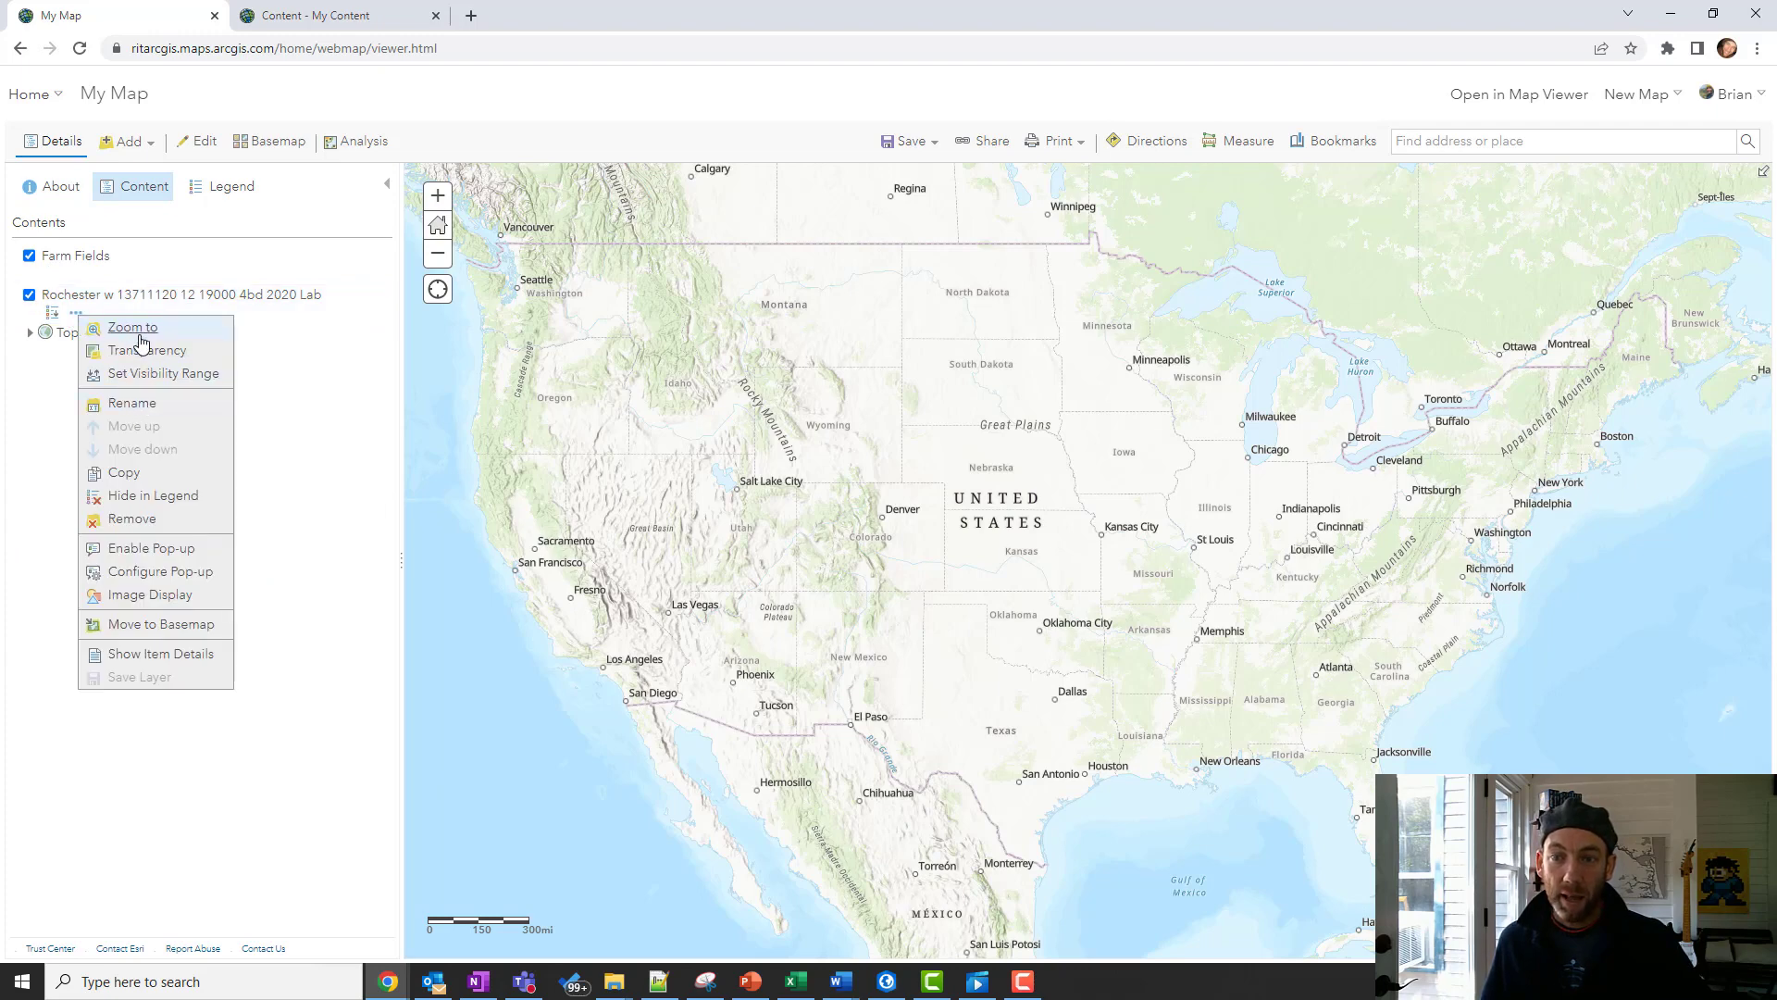
pyautogui.click(267, 371)
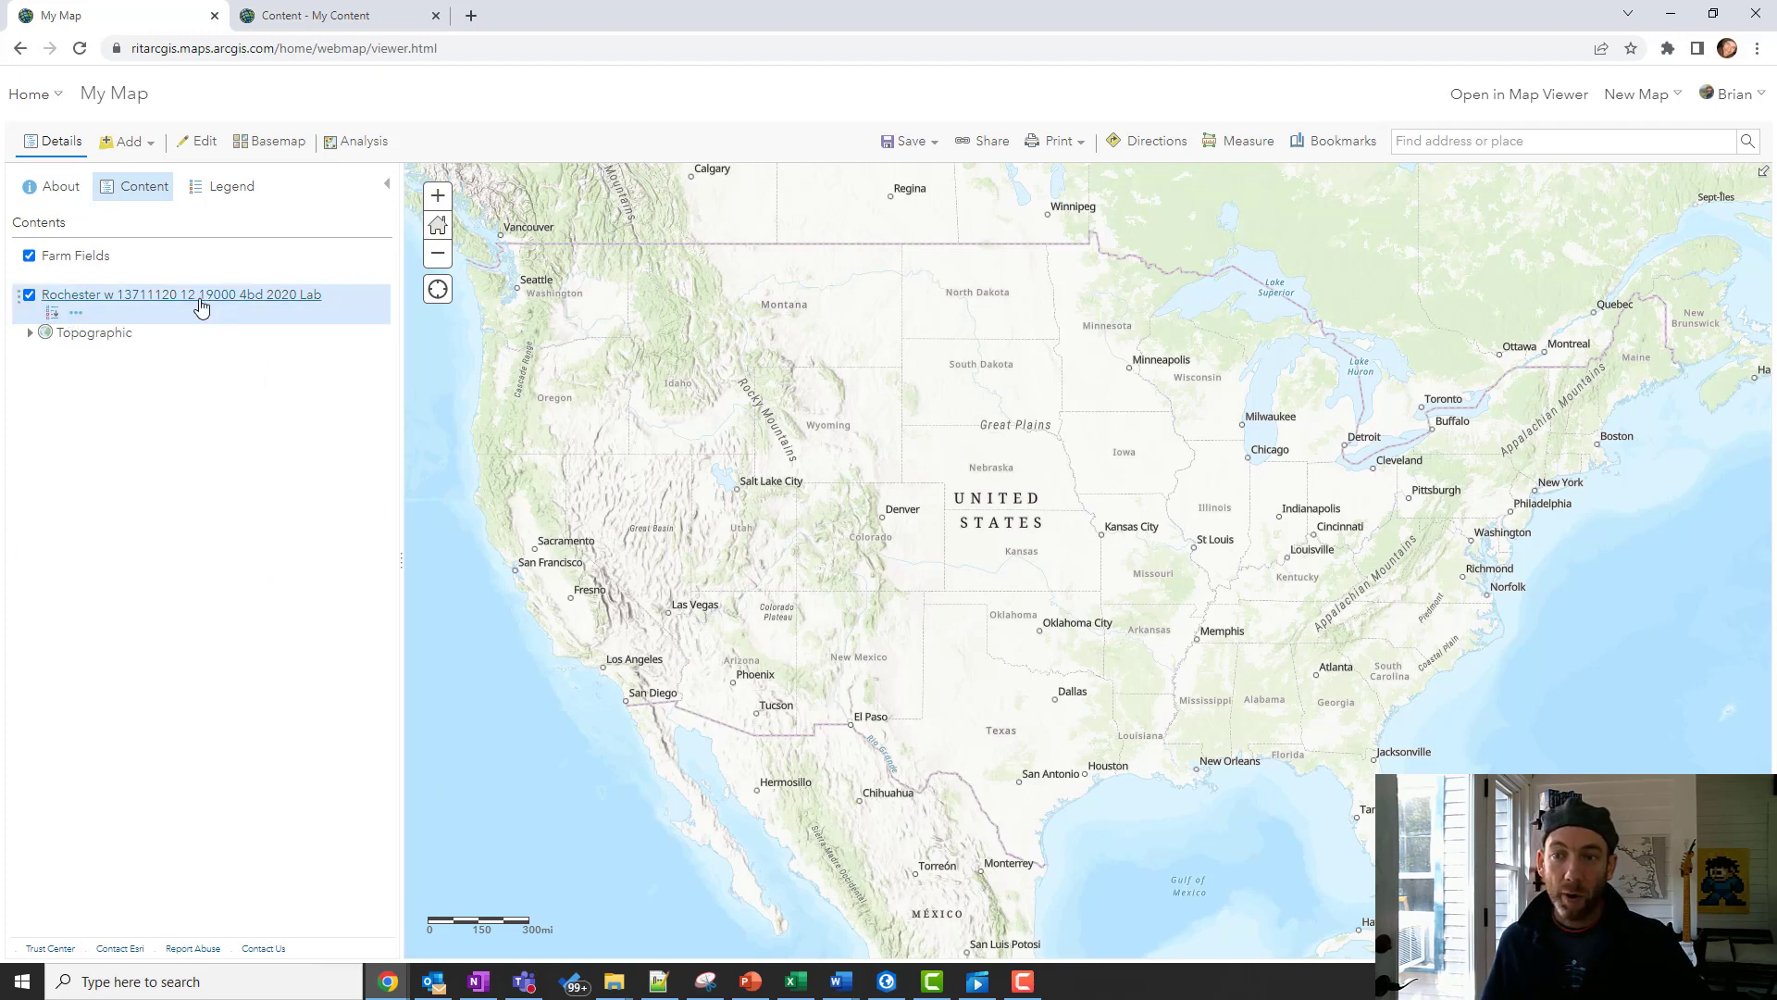
pyautogui.click(81, 317)
pyautogui.click(130, 333)
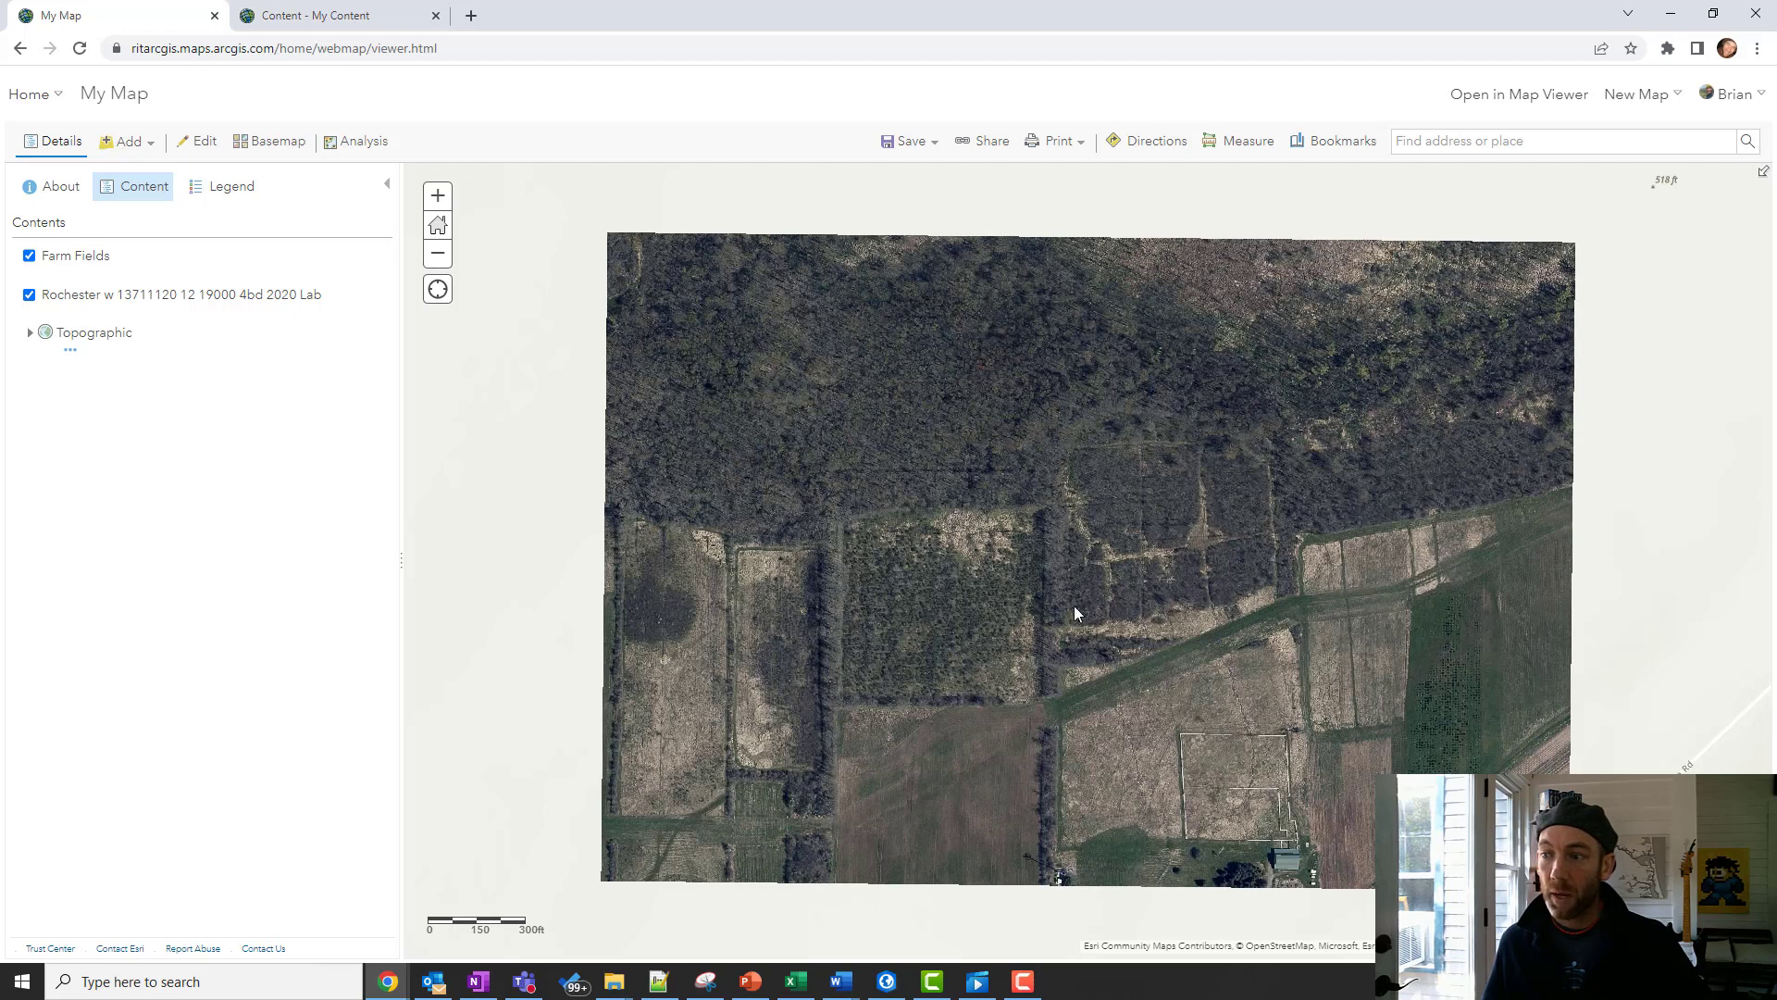
pyautogui.moveTo(1074, 613); pyautogui.dragTo(1056, 589)
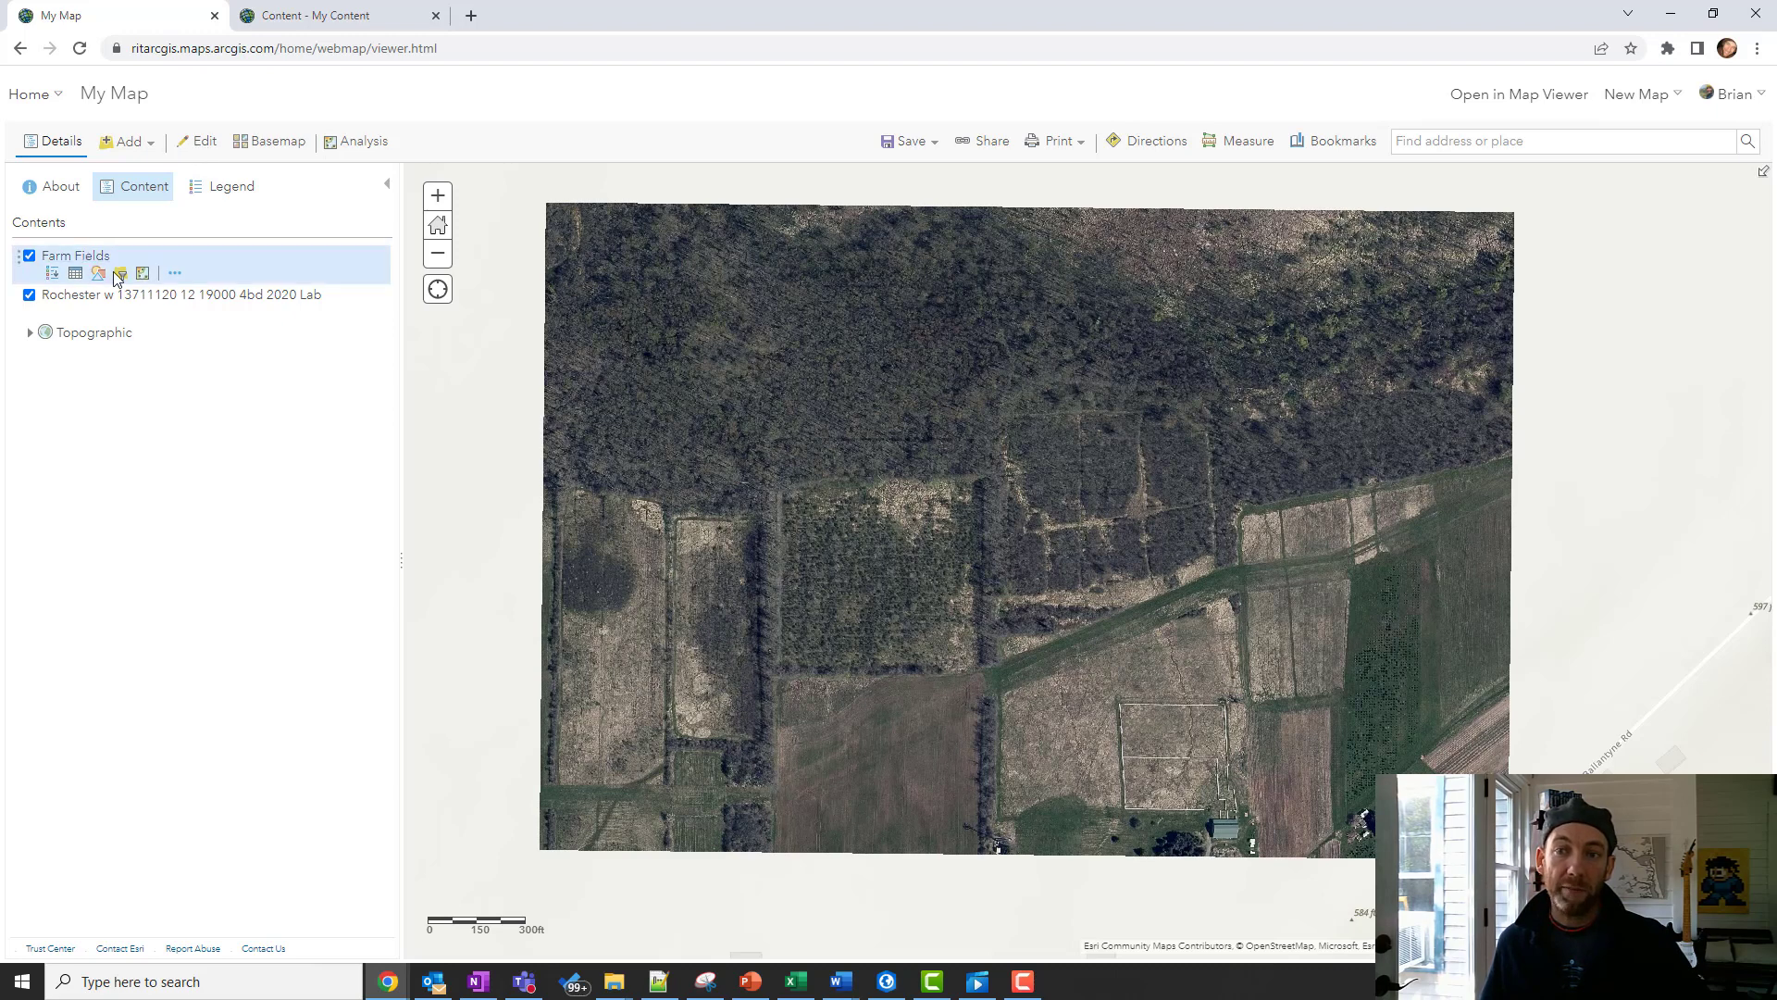
# - Digitize a Farm_Fields polygon around the near-square tree-covered field in the middle of the imagery and set its ID to 1
pyautogui.click(196, 144)
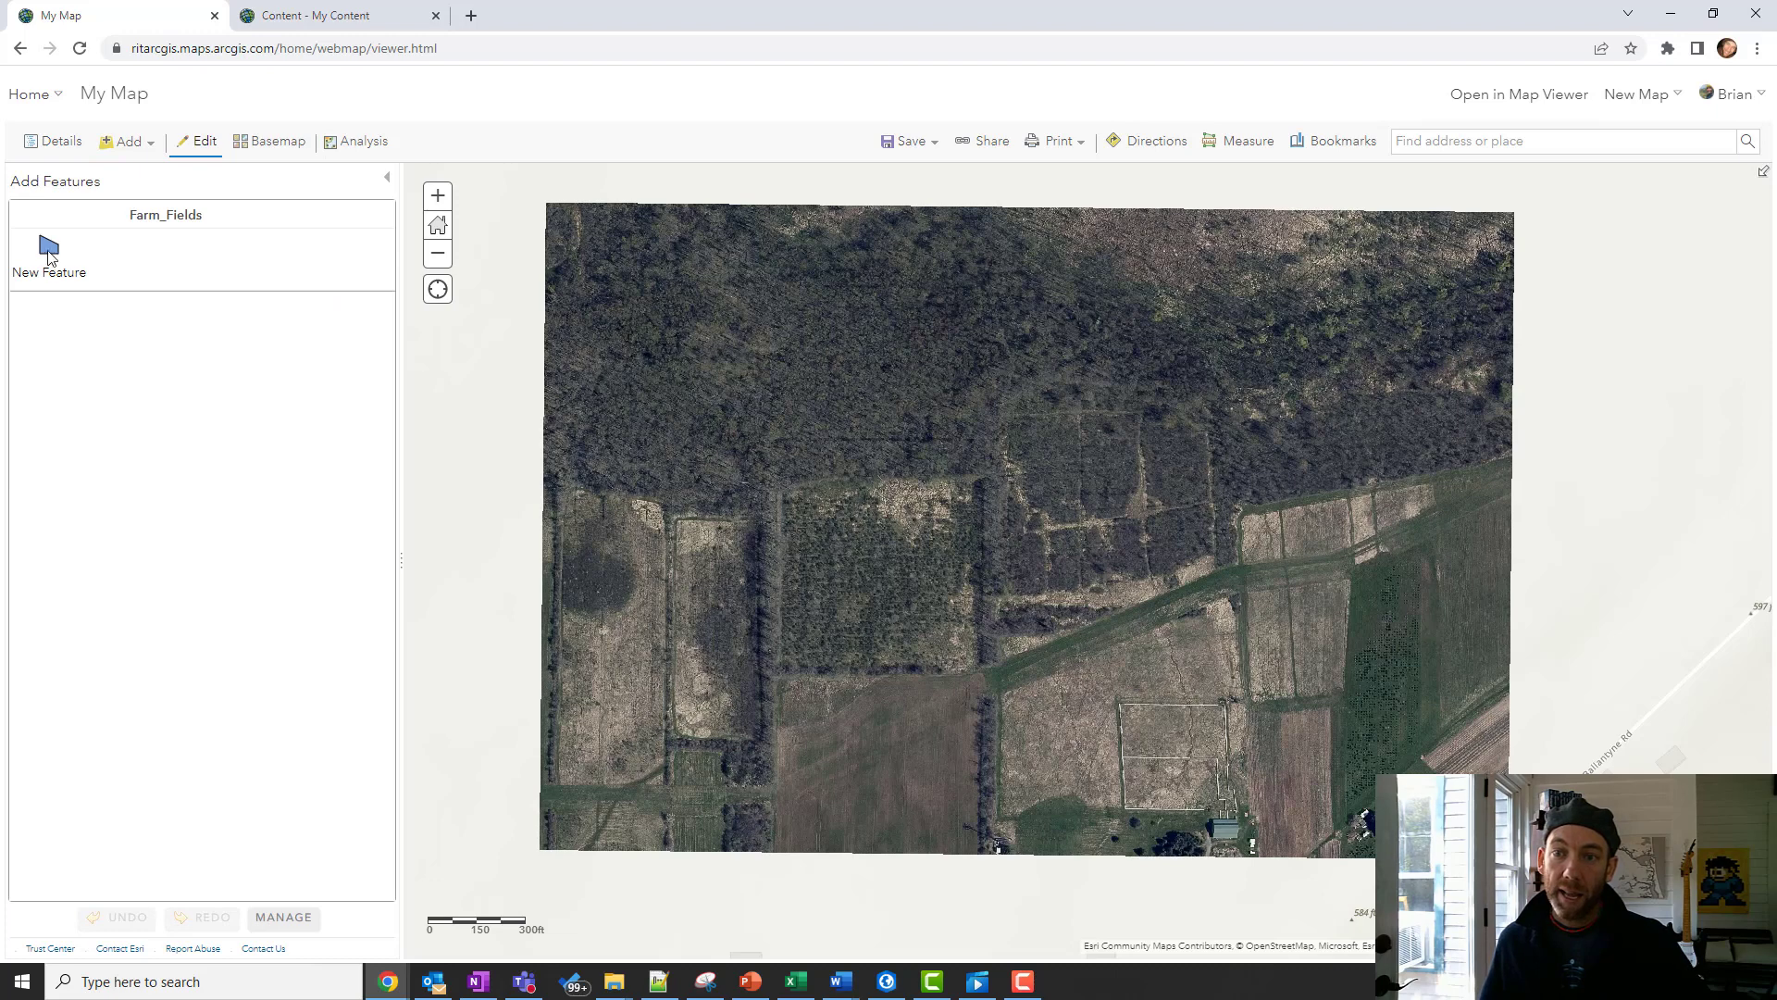
pyautogui.click(50, 254)
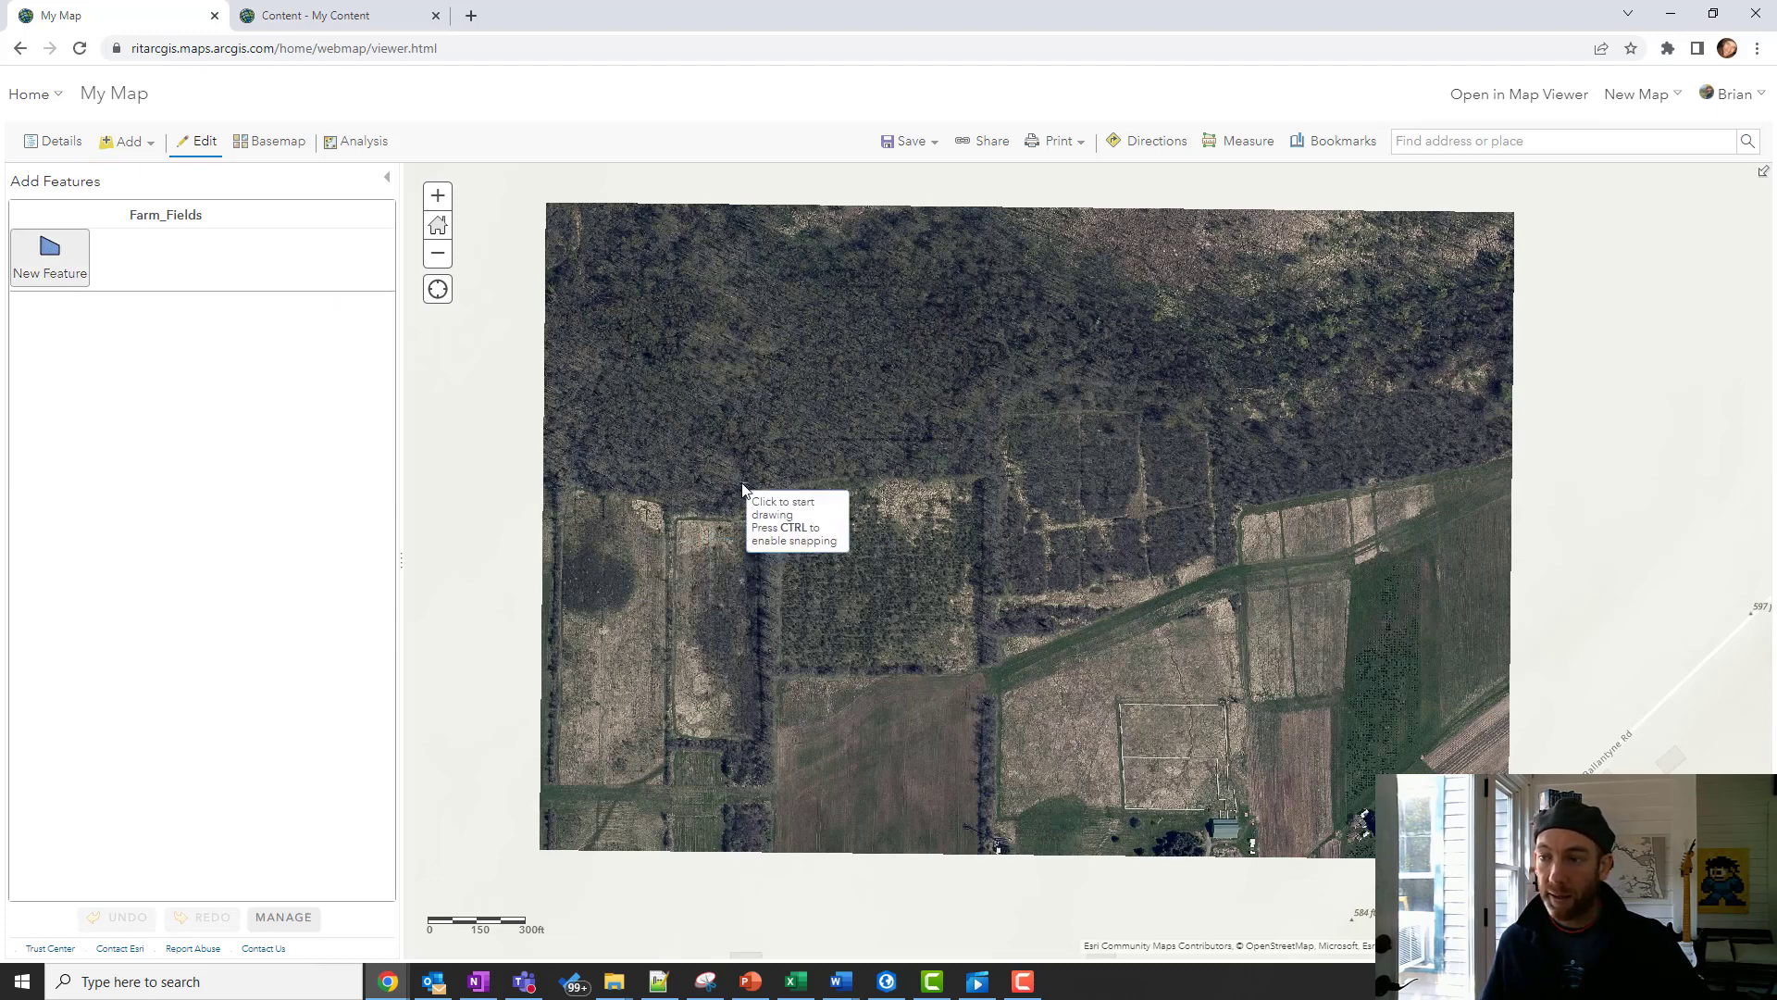
pyautogui.click(778, 486)
pyautogui.click(781, 674)
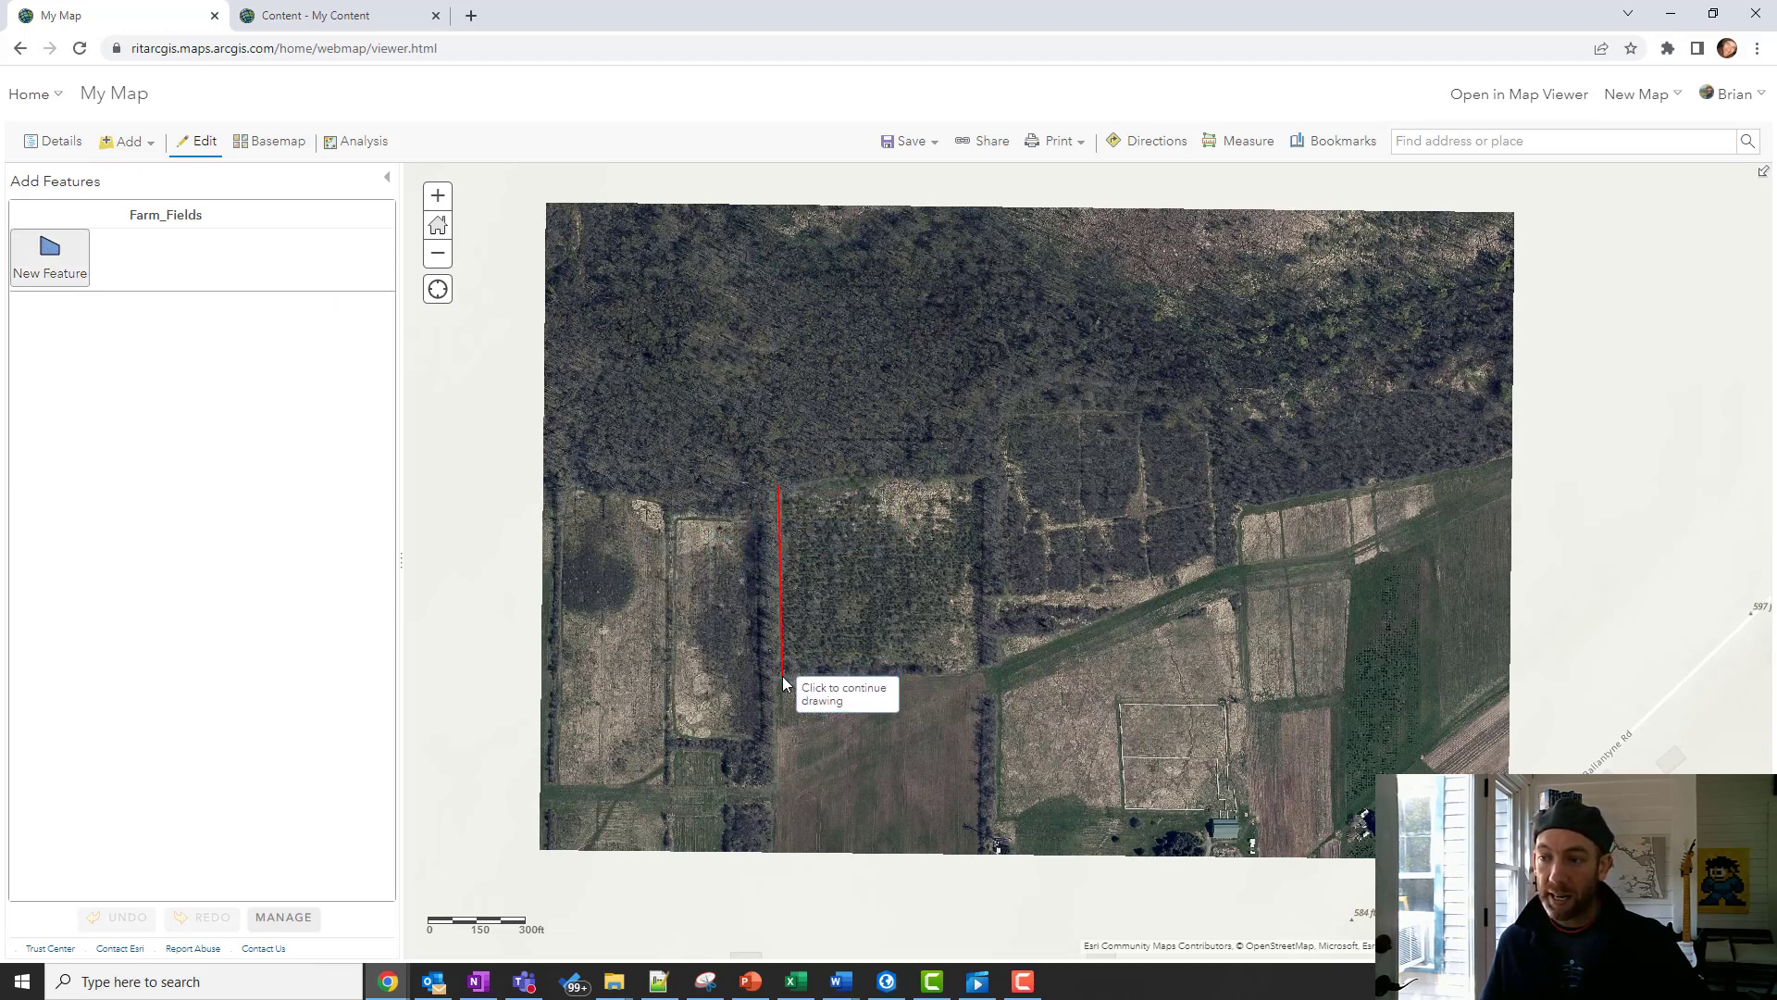
pyautogui.click(966, 675)
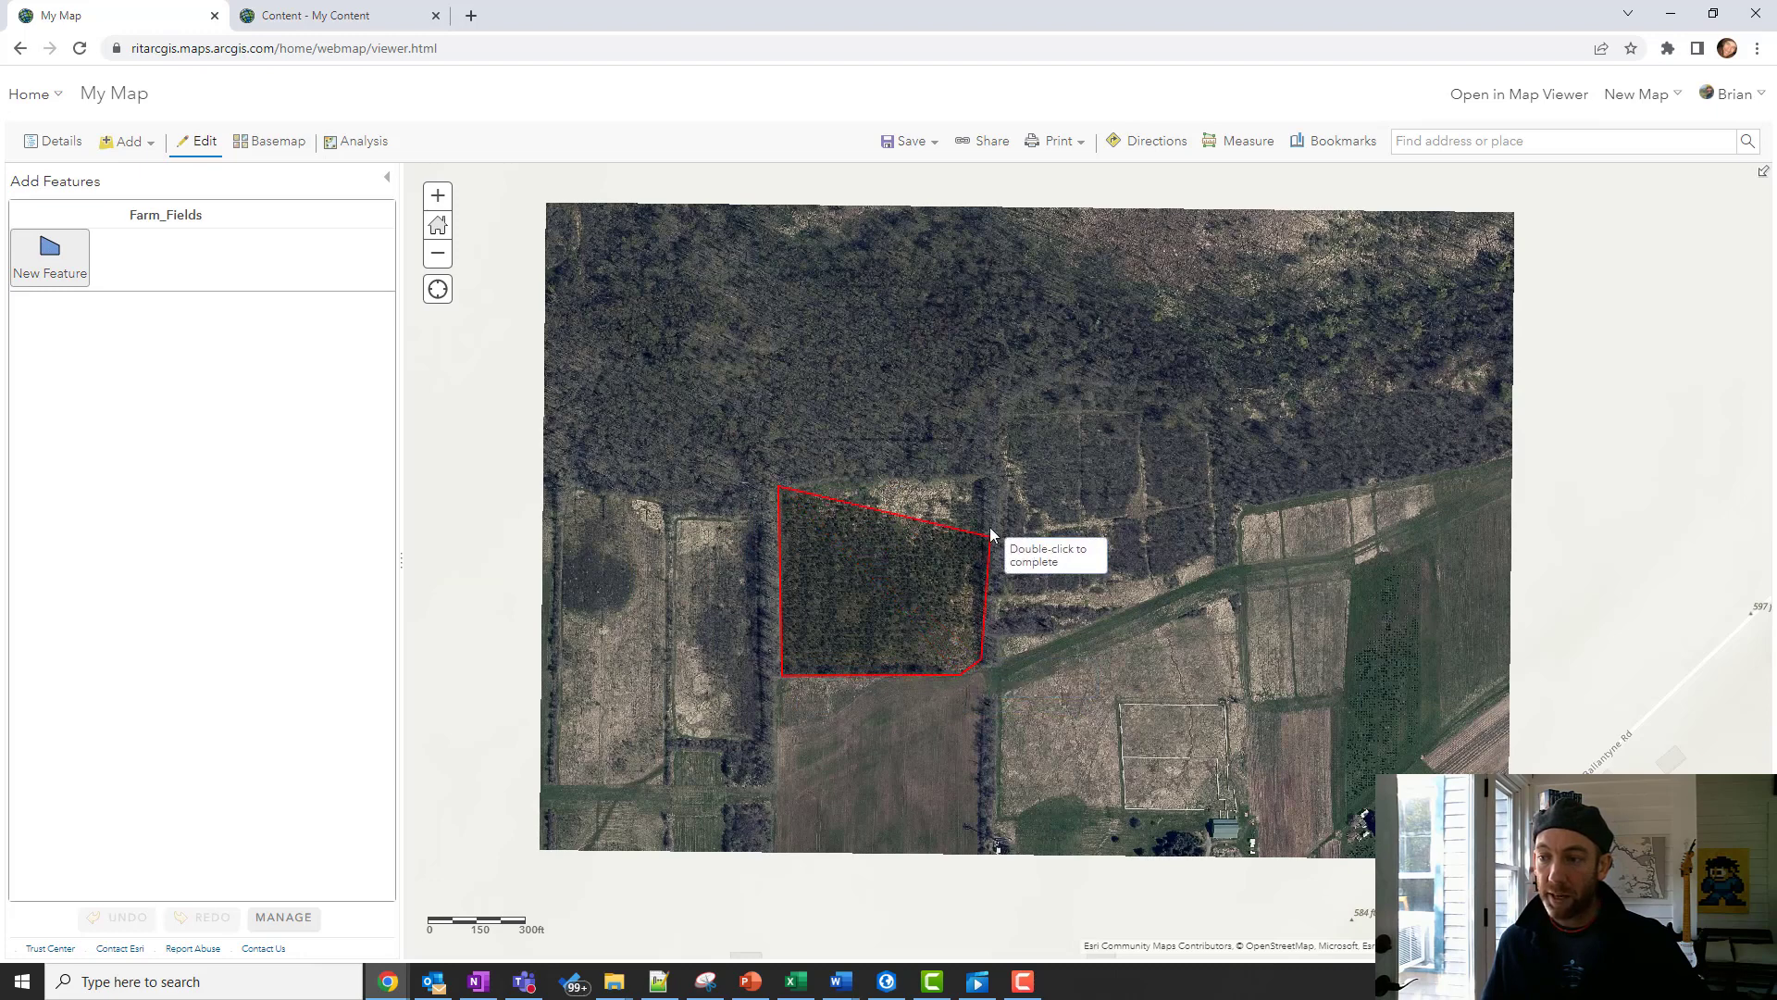
pyautogui.doubleClick(983, 482)
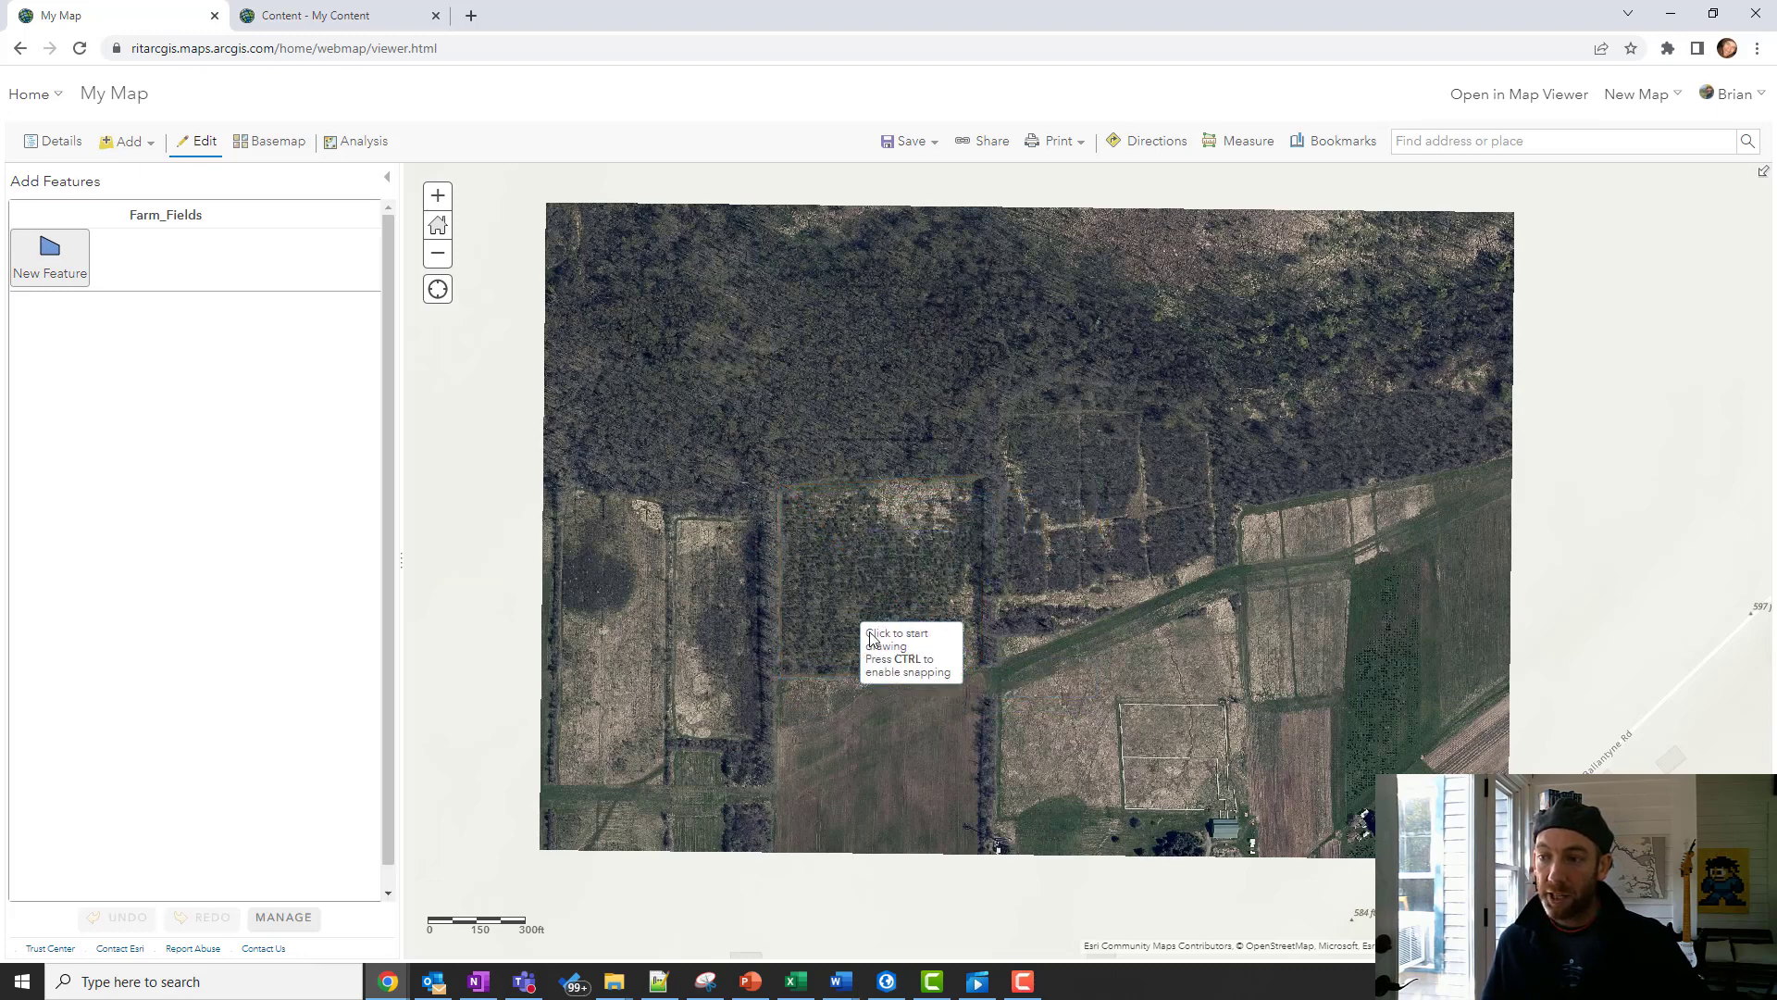
pyautogui.click(968, 403)
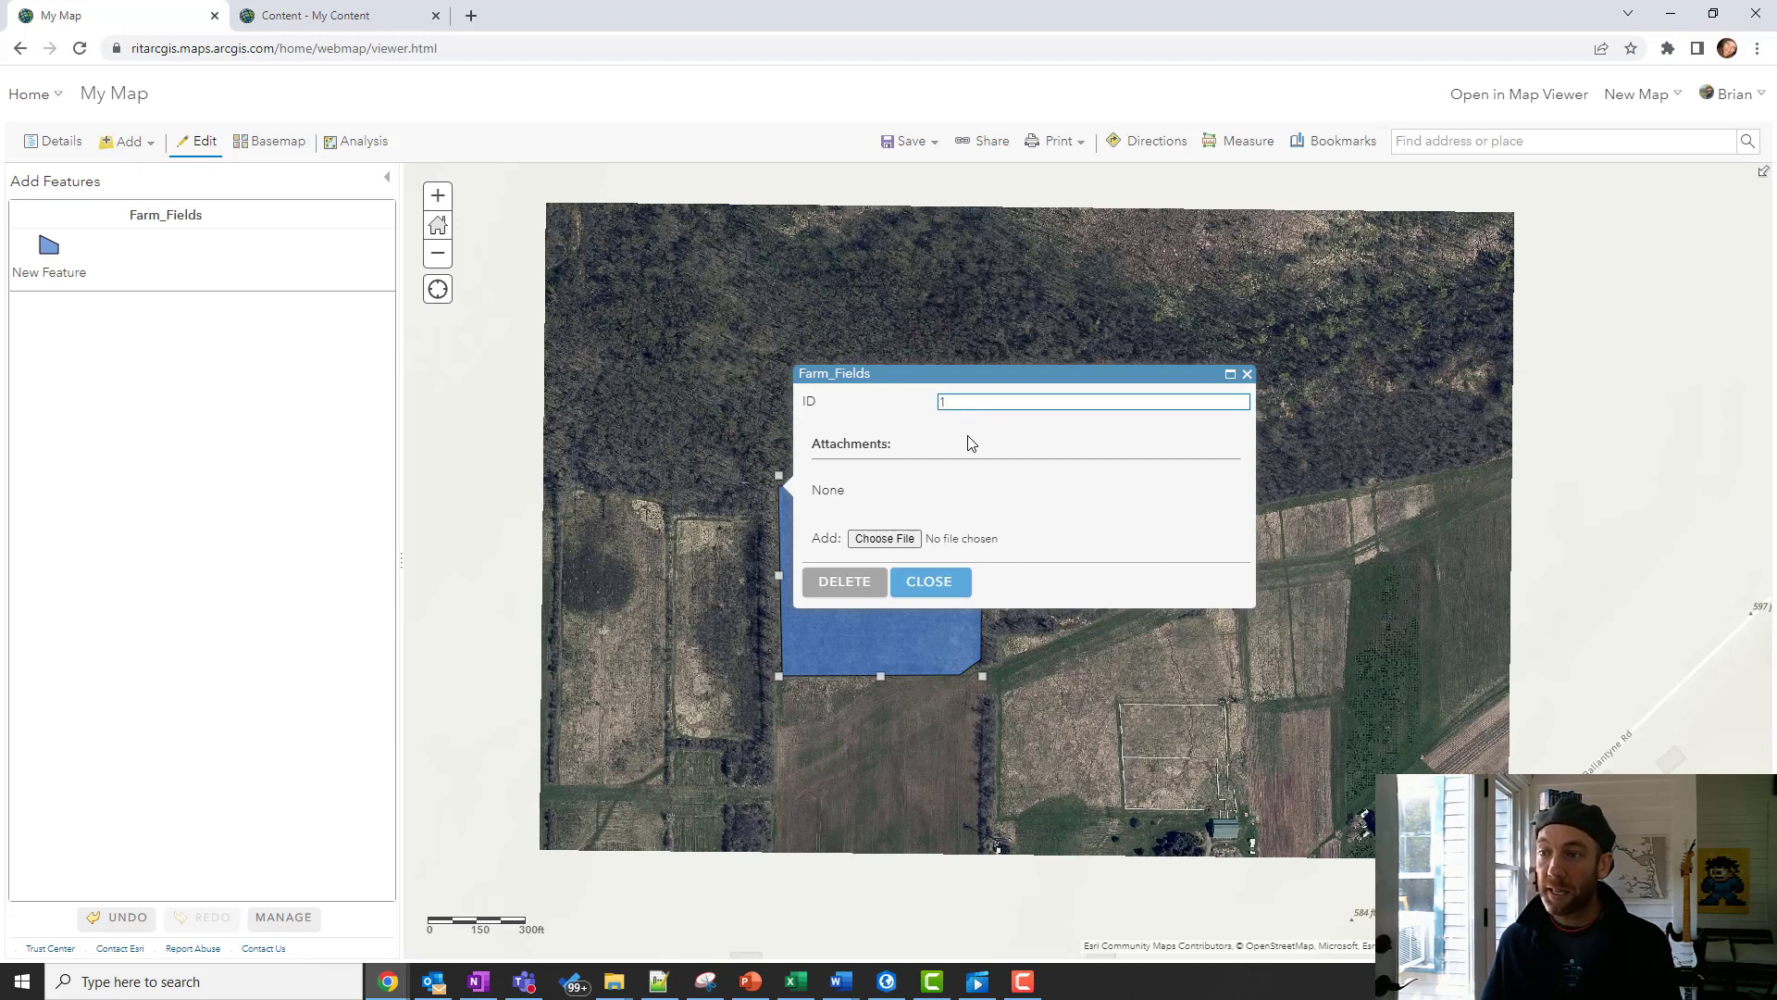
pyautogui.click(935, 583)
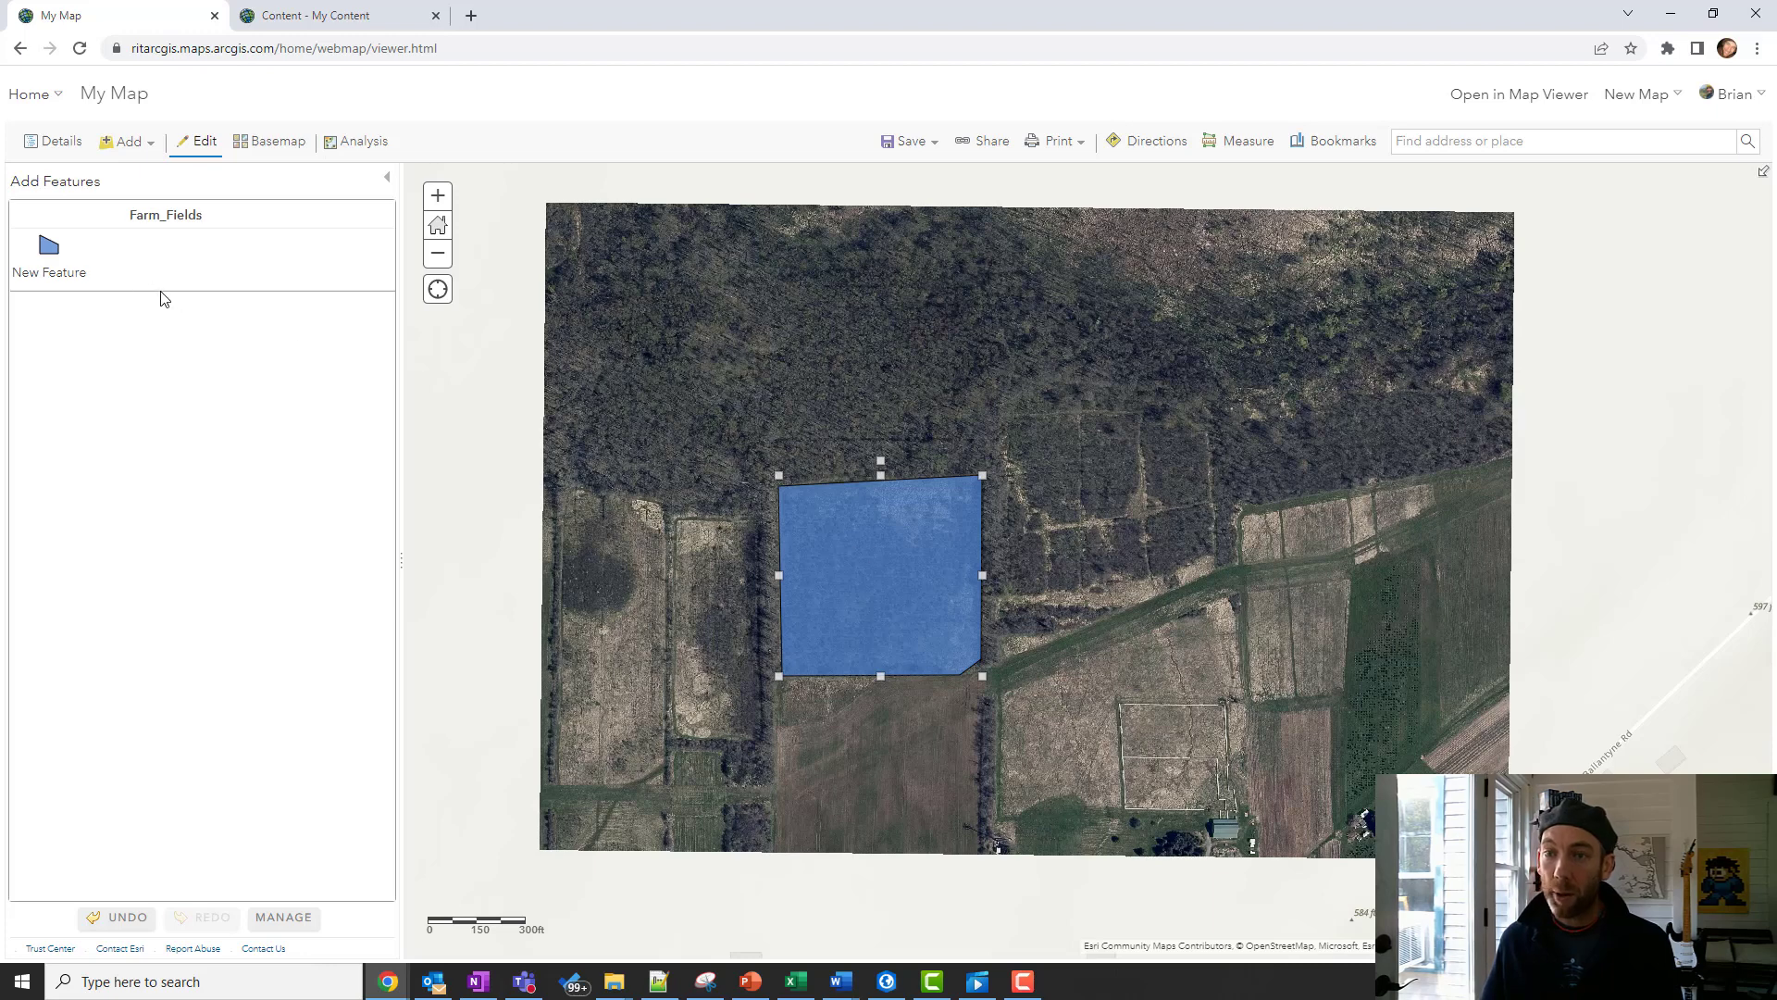
# - Digitize a Farm_Fields polygon around the narrow field just west of the first polygon and set its ID to 2
pyautogui.click(51, 256)
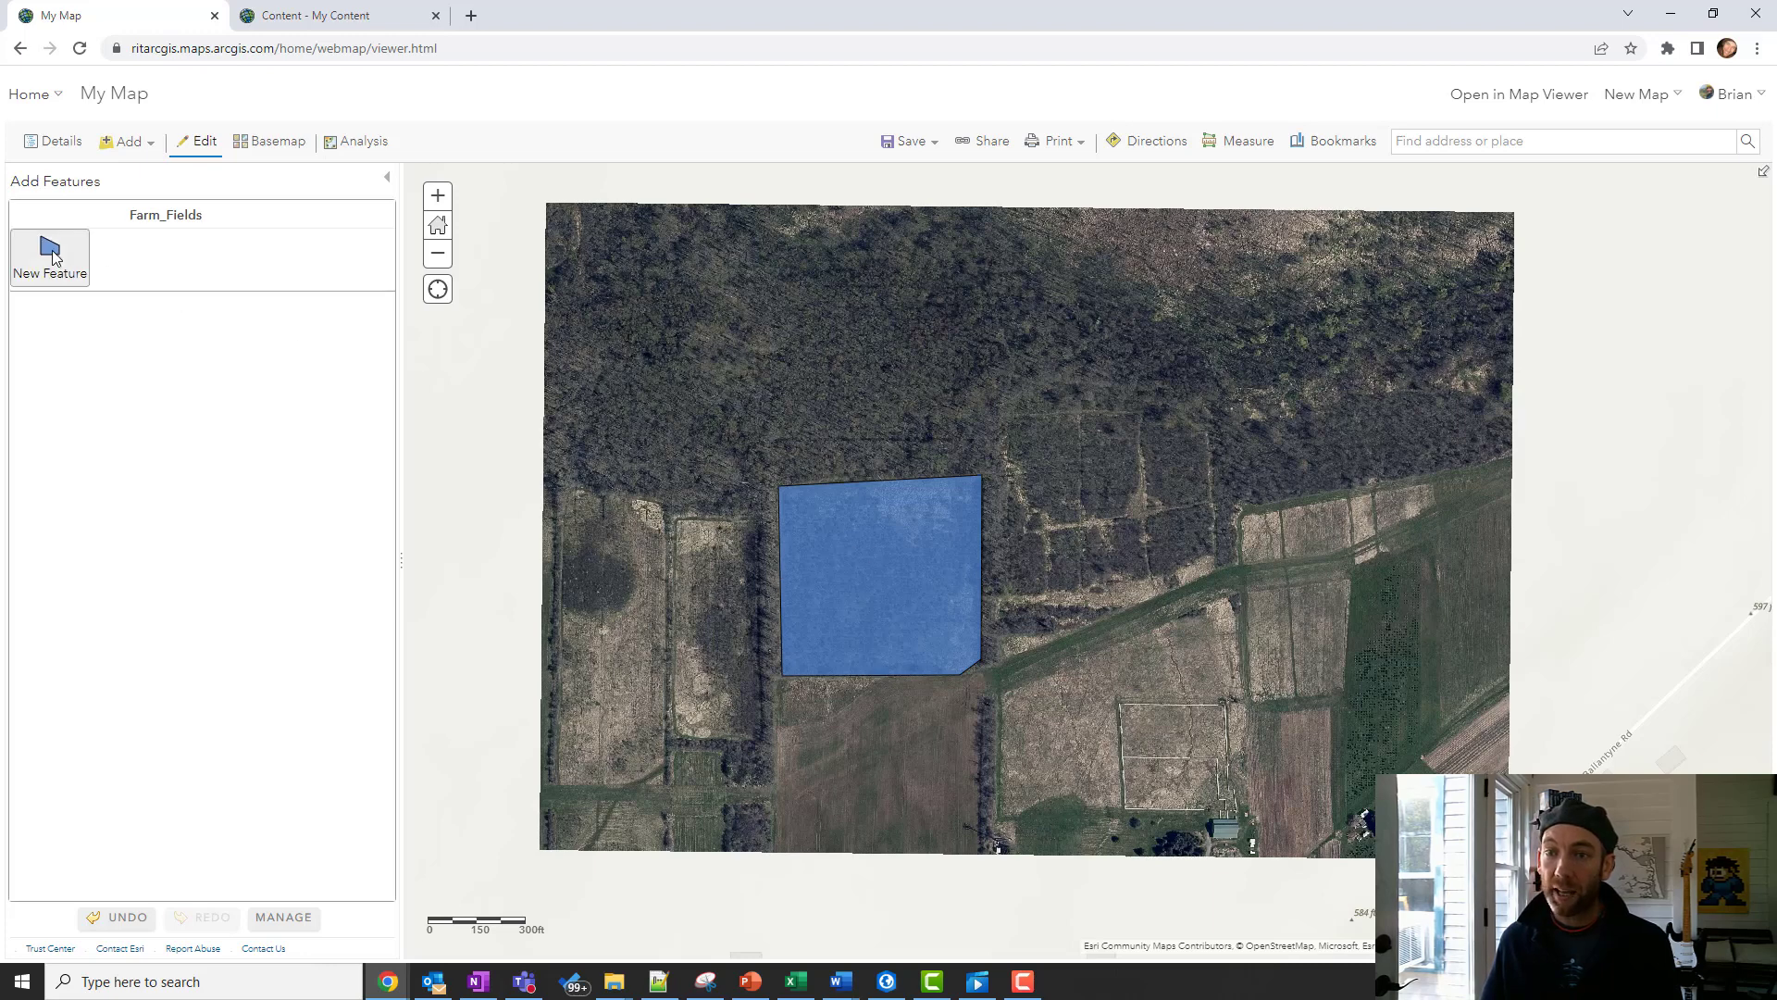
pyautogui.click(672, 517)
pyautogui.click(673, 737)
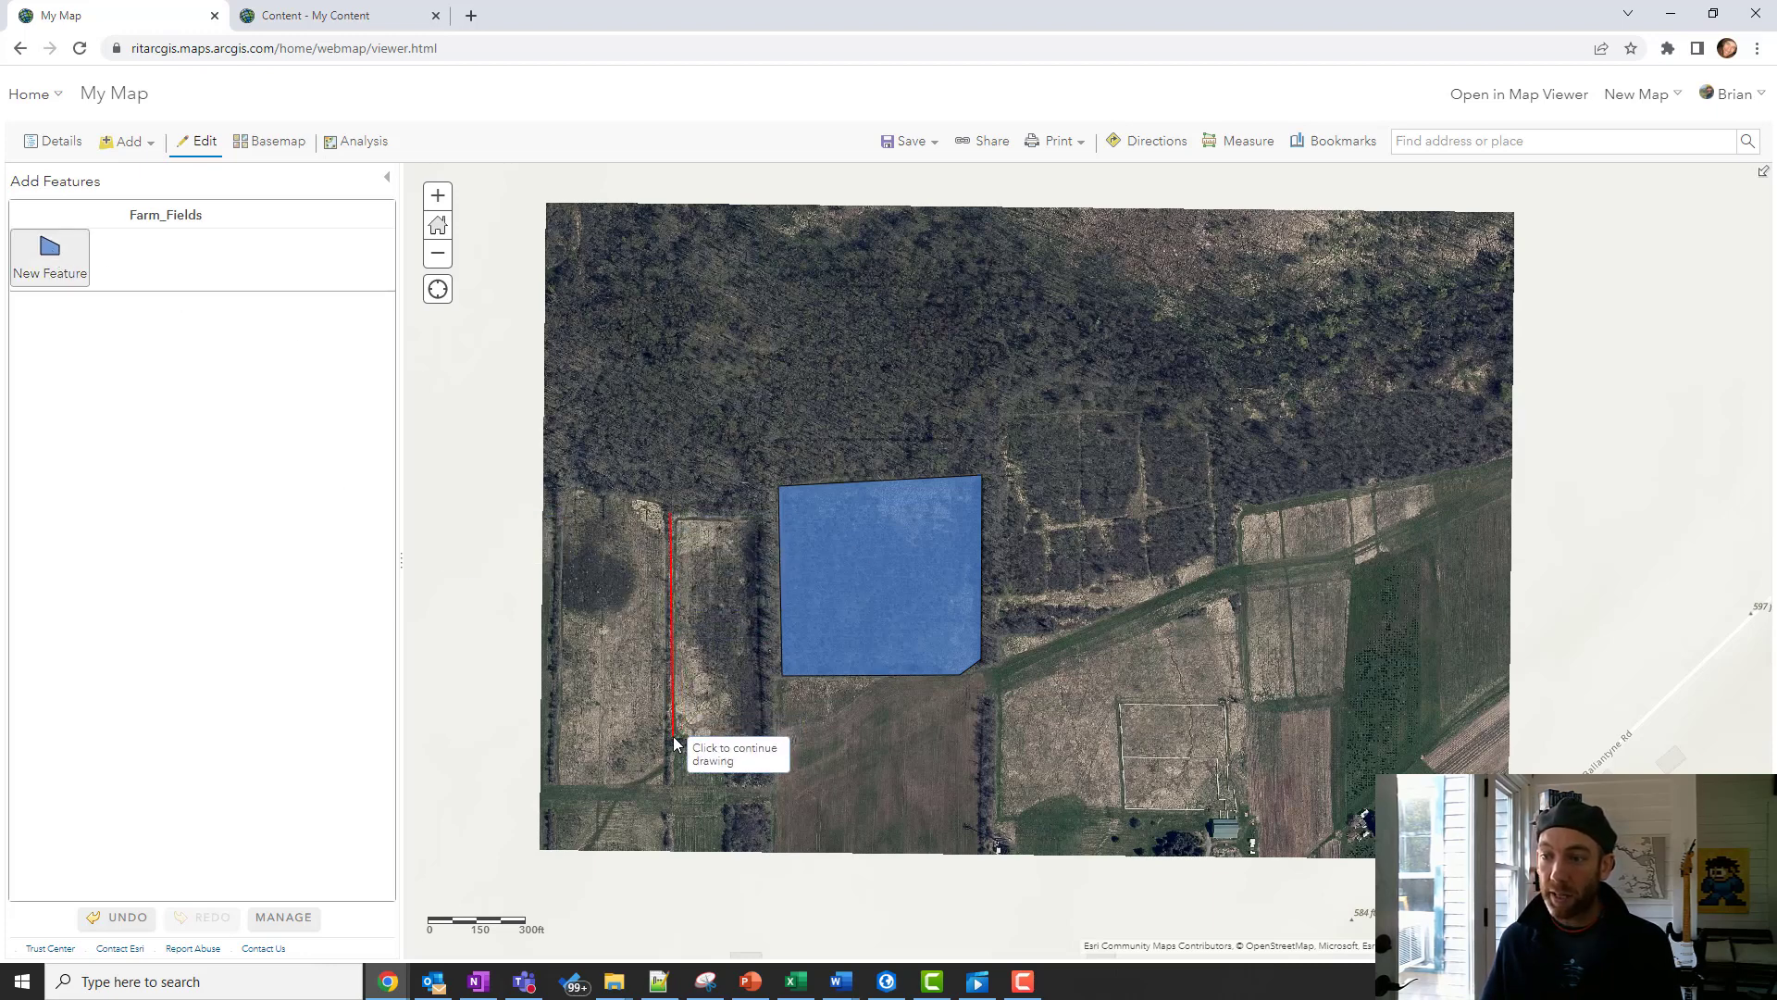
pyautogui.click(757, 740)
pyautogui.doubleClick(769, 502)
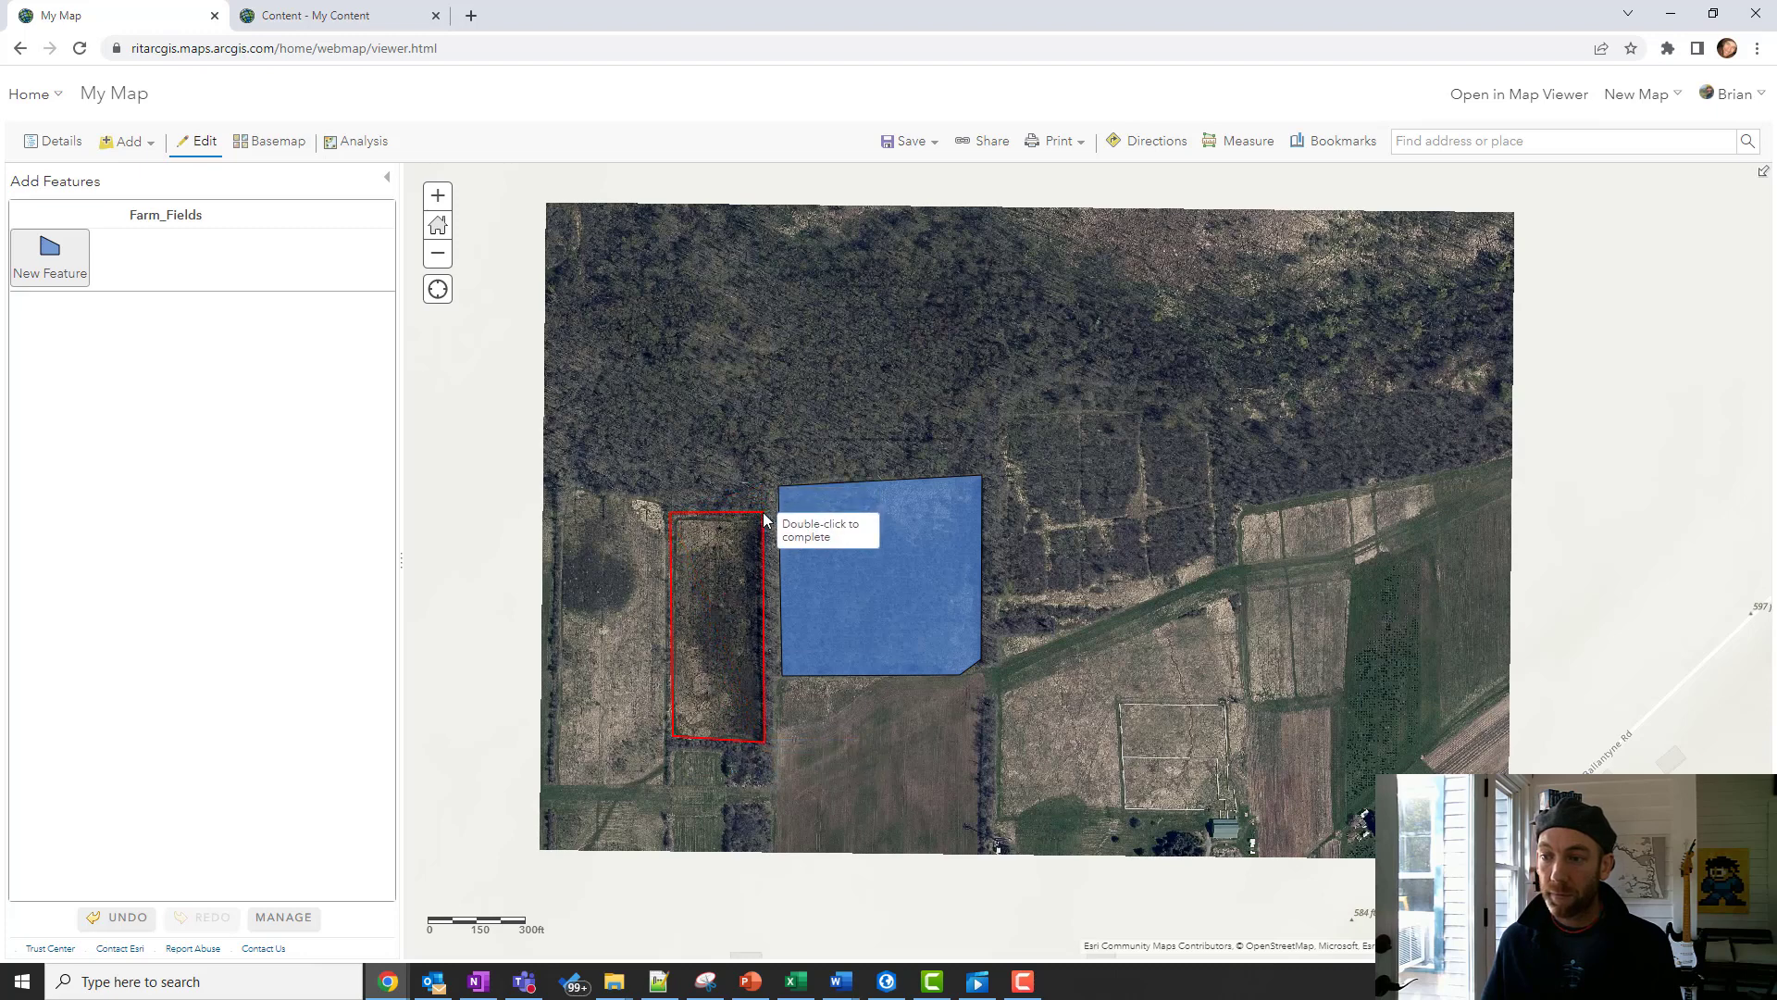
pyautogui.click(902, 426)
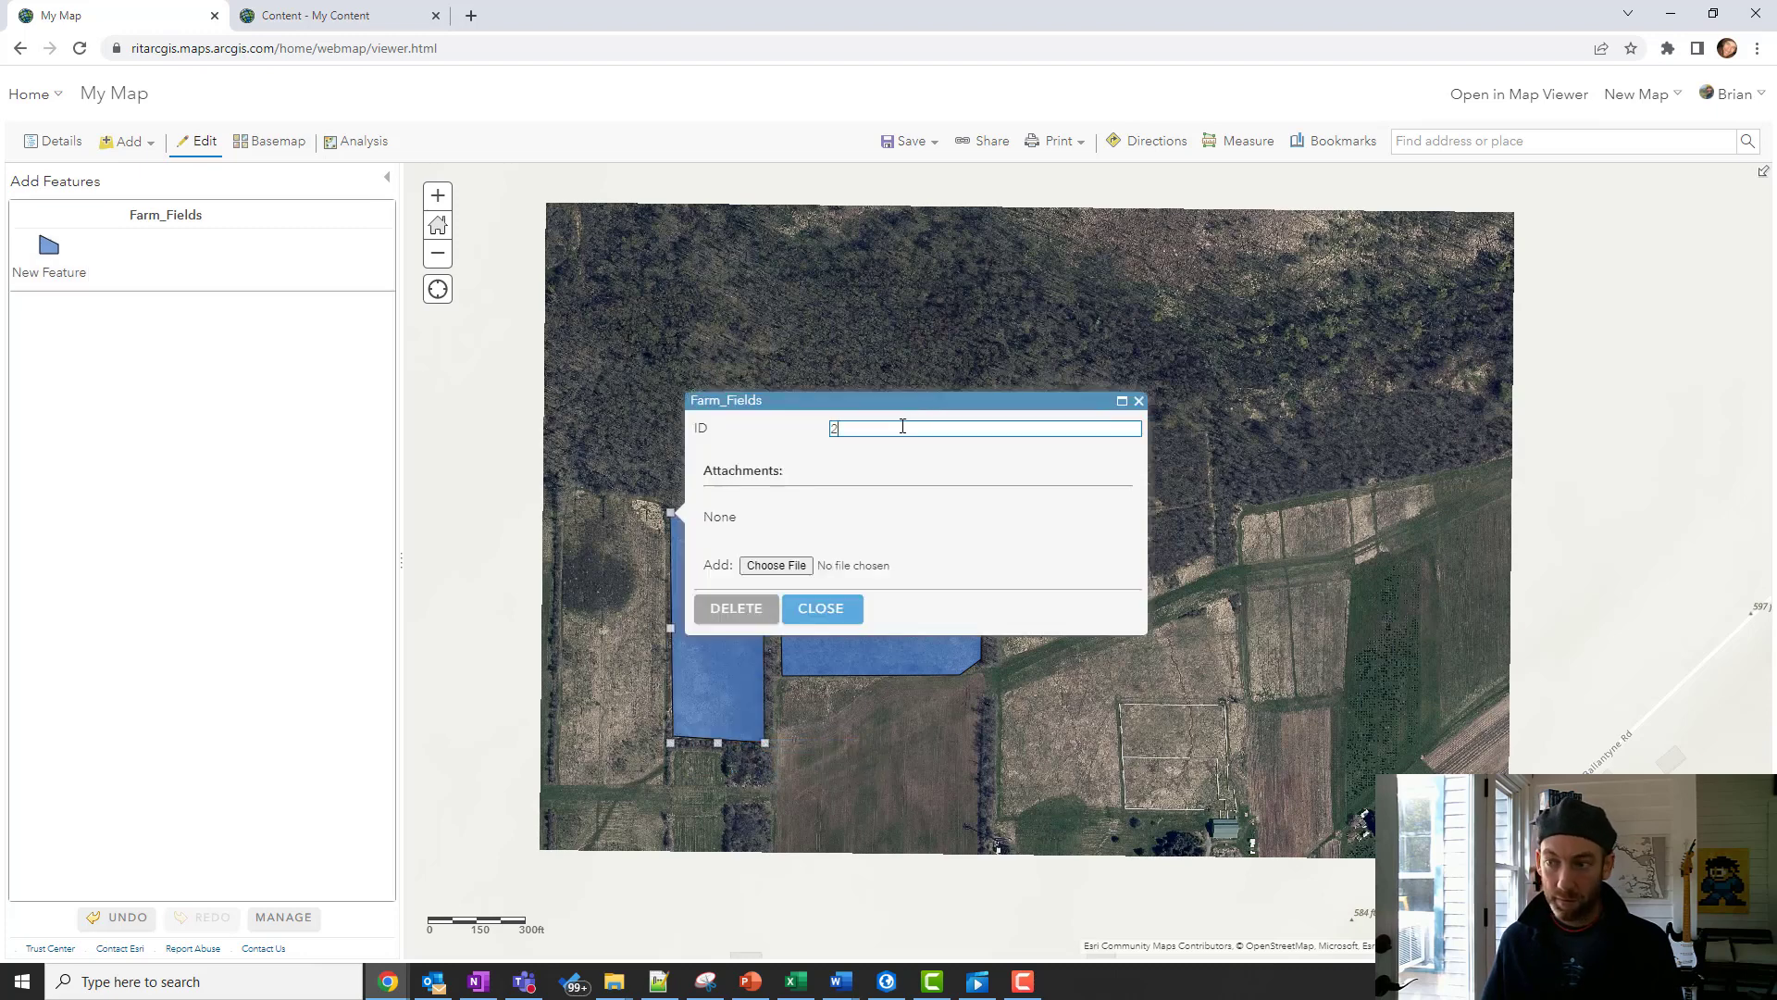
pyautogui.click(820, 608)
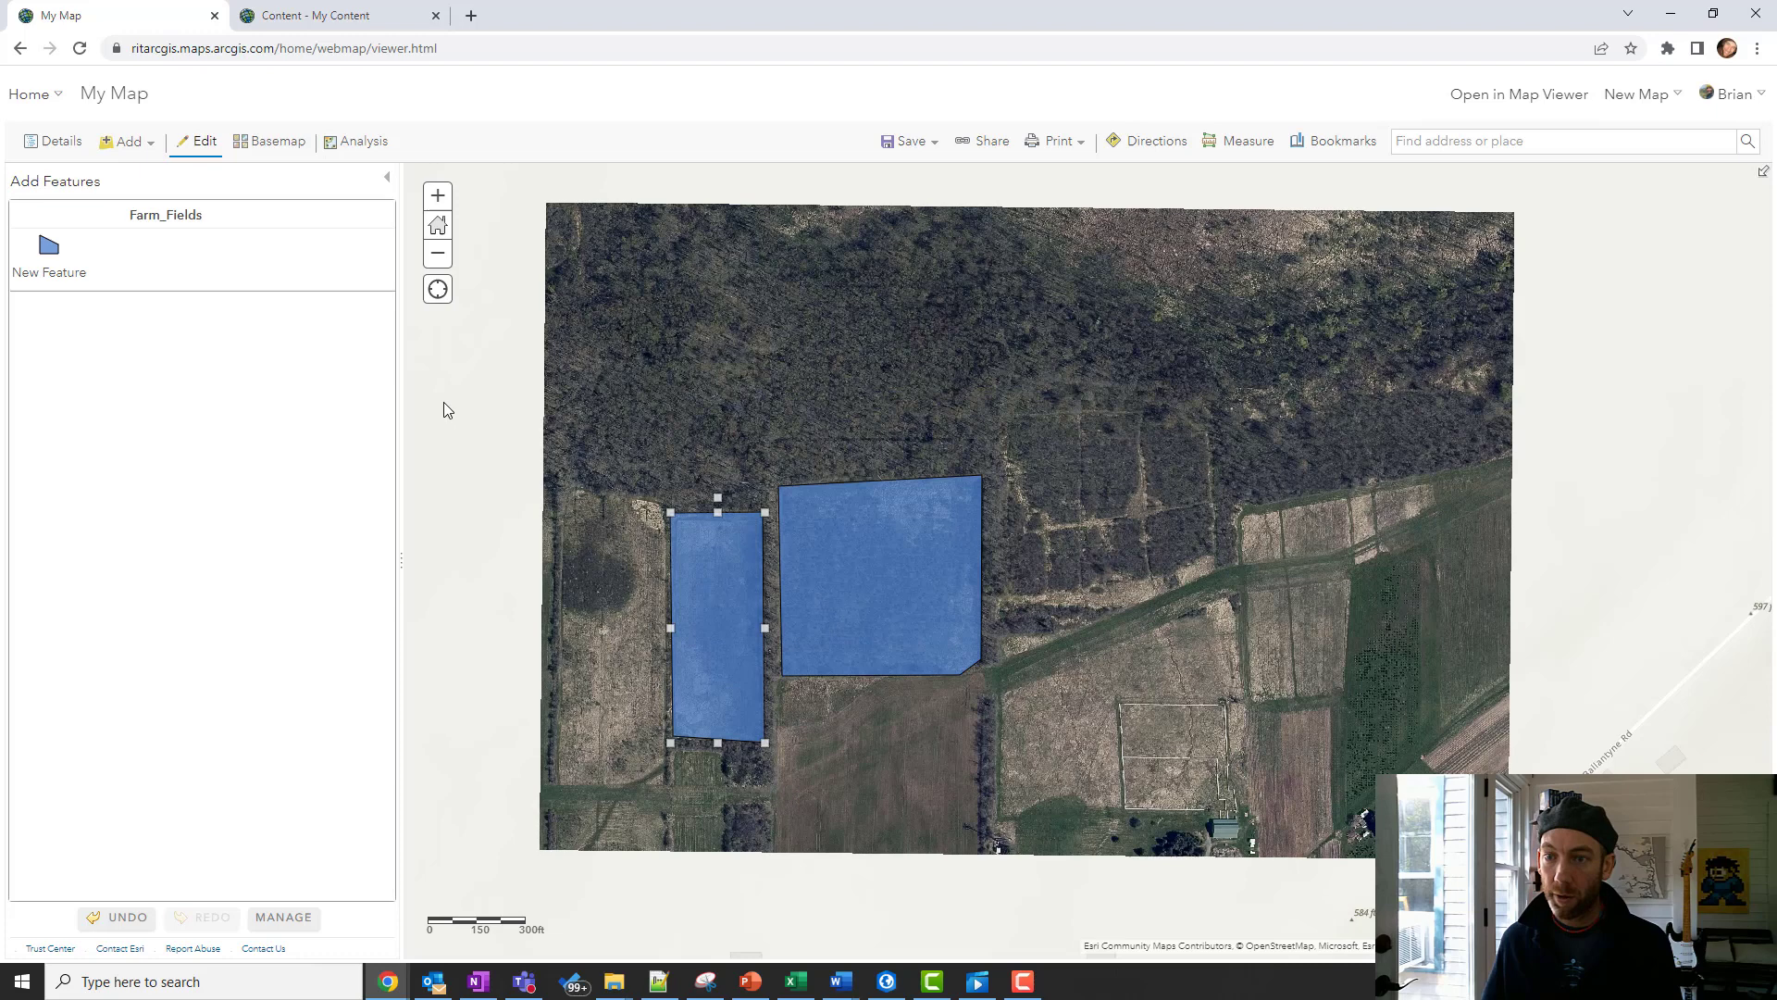
# - Digitize a Farm_Fields polygon around the slant-topped field southeast of the first polygon, below the diagonal track, and set its ID to 3
pyautogui.click(50, 259)
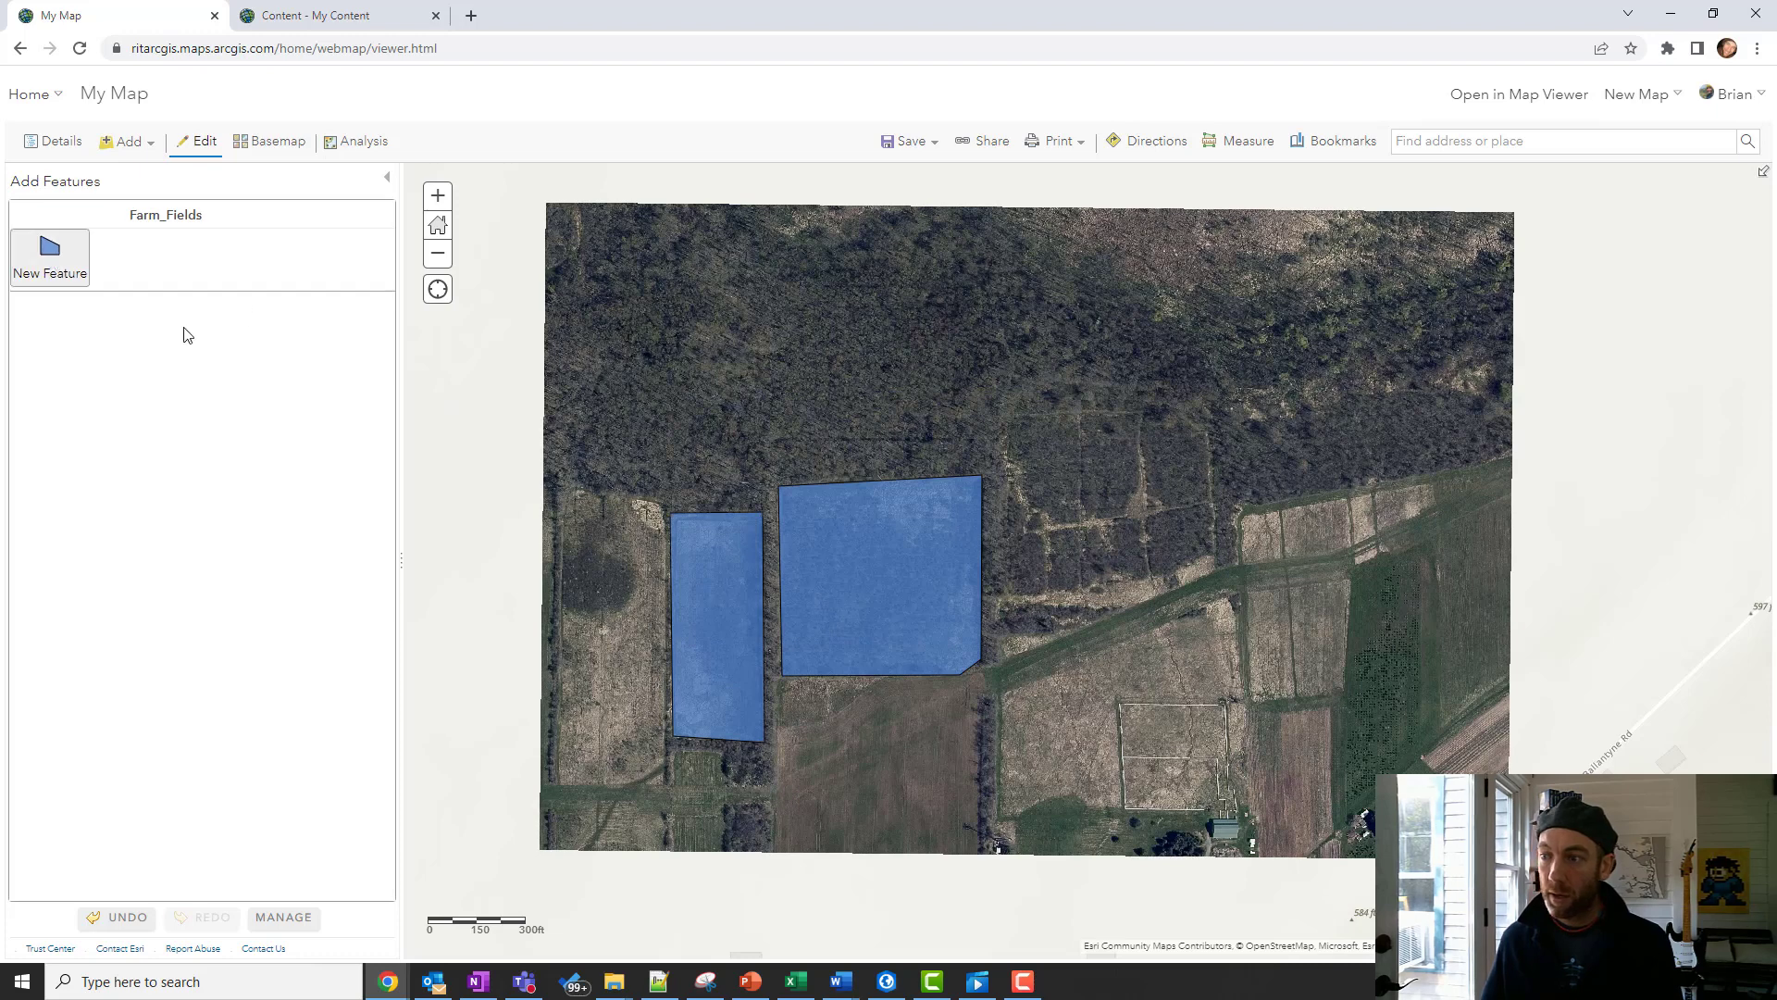
pyautogui.click(999, 678)
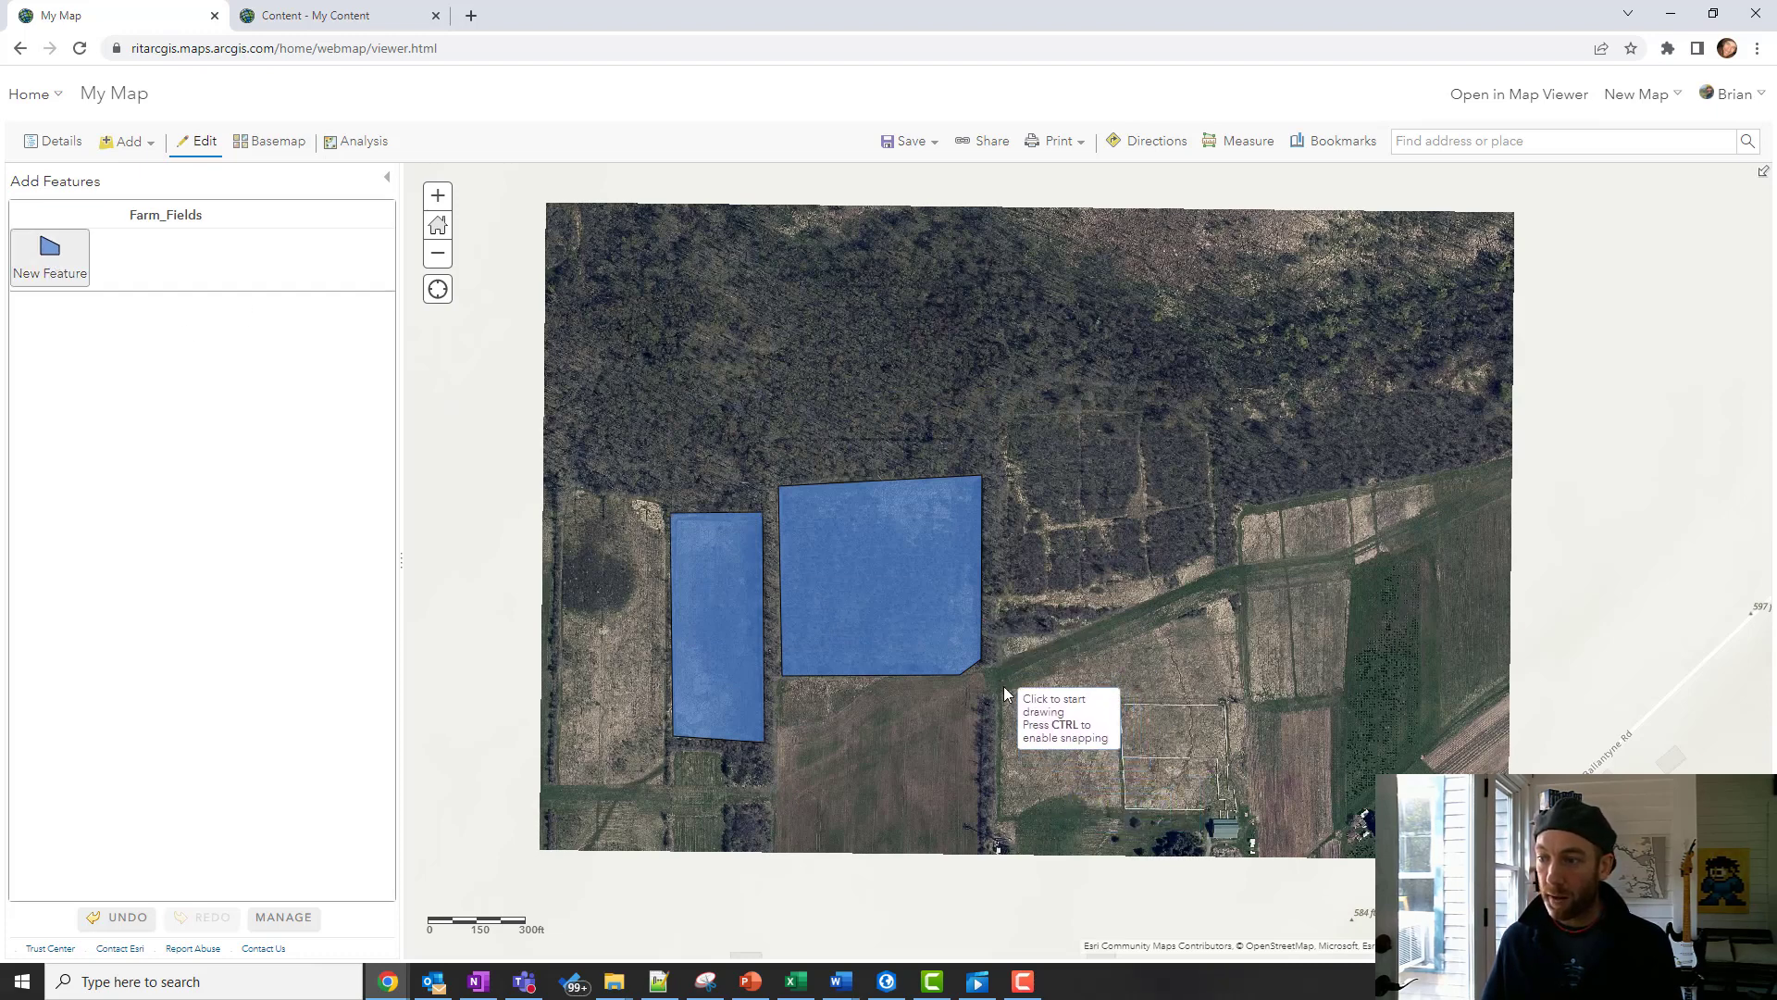
pyautogui.click(997, 823)
pyautogui.click(1239, 820)
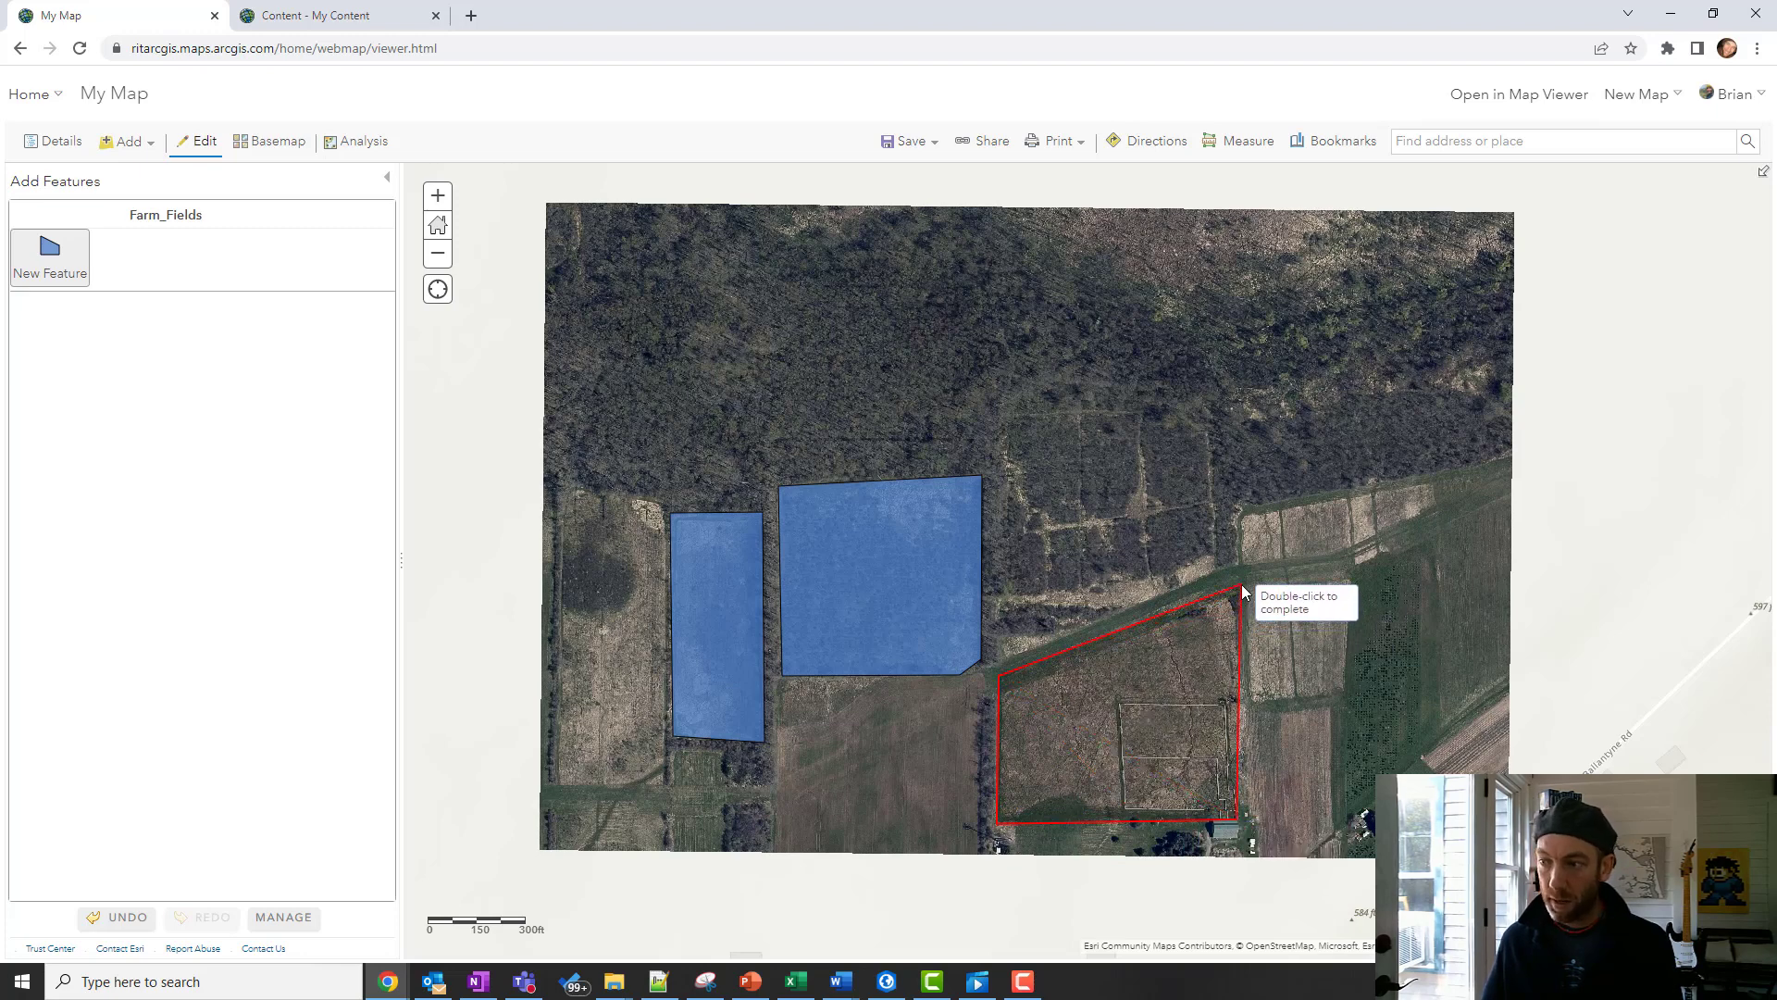
pyautogui.doubleClick(1243, 591)
pyautogui.click(1184, 593)
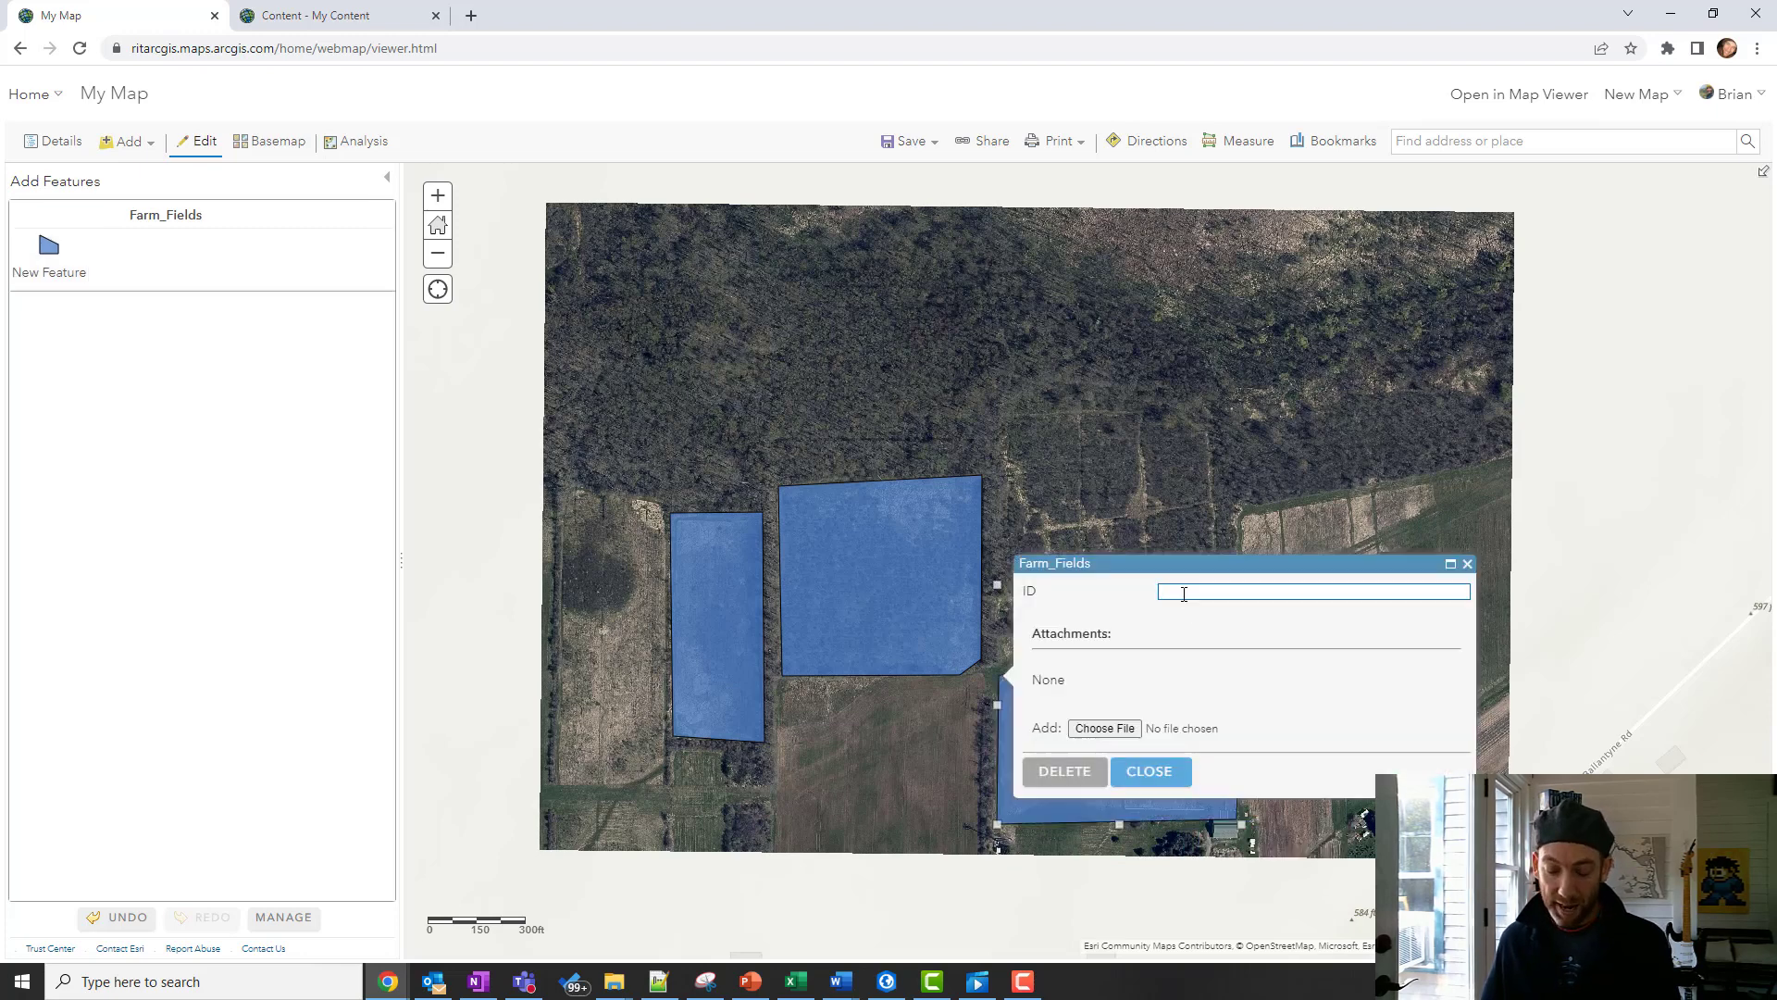
pyautogui.write('3')
pyautogui.click(1148, 771)
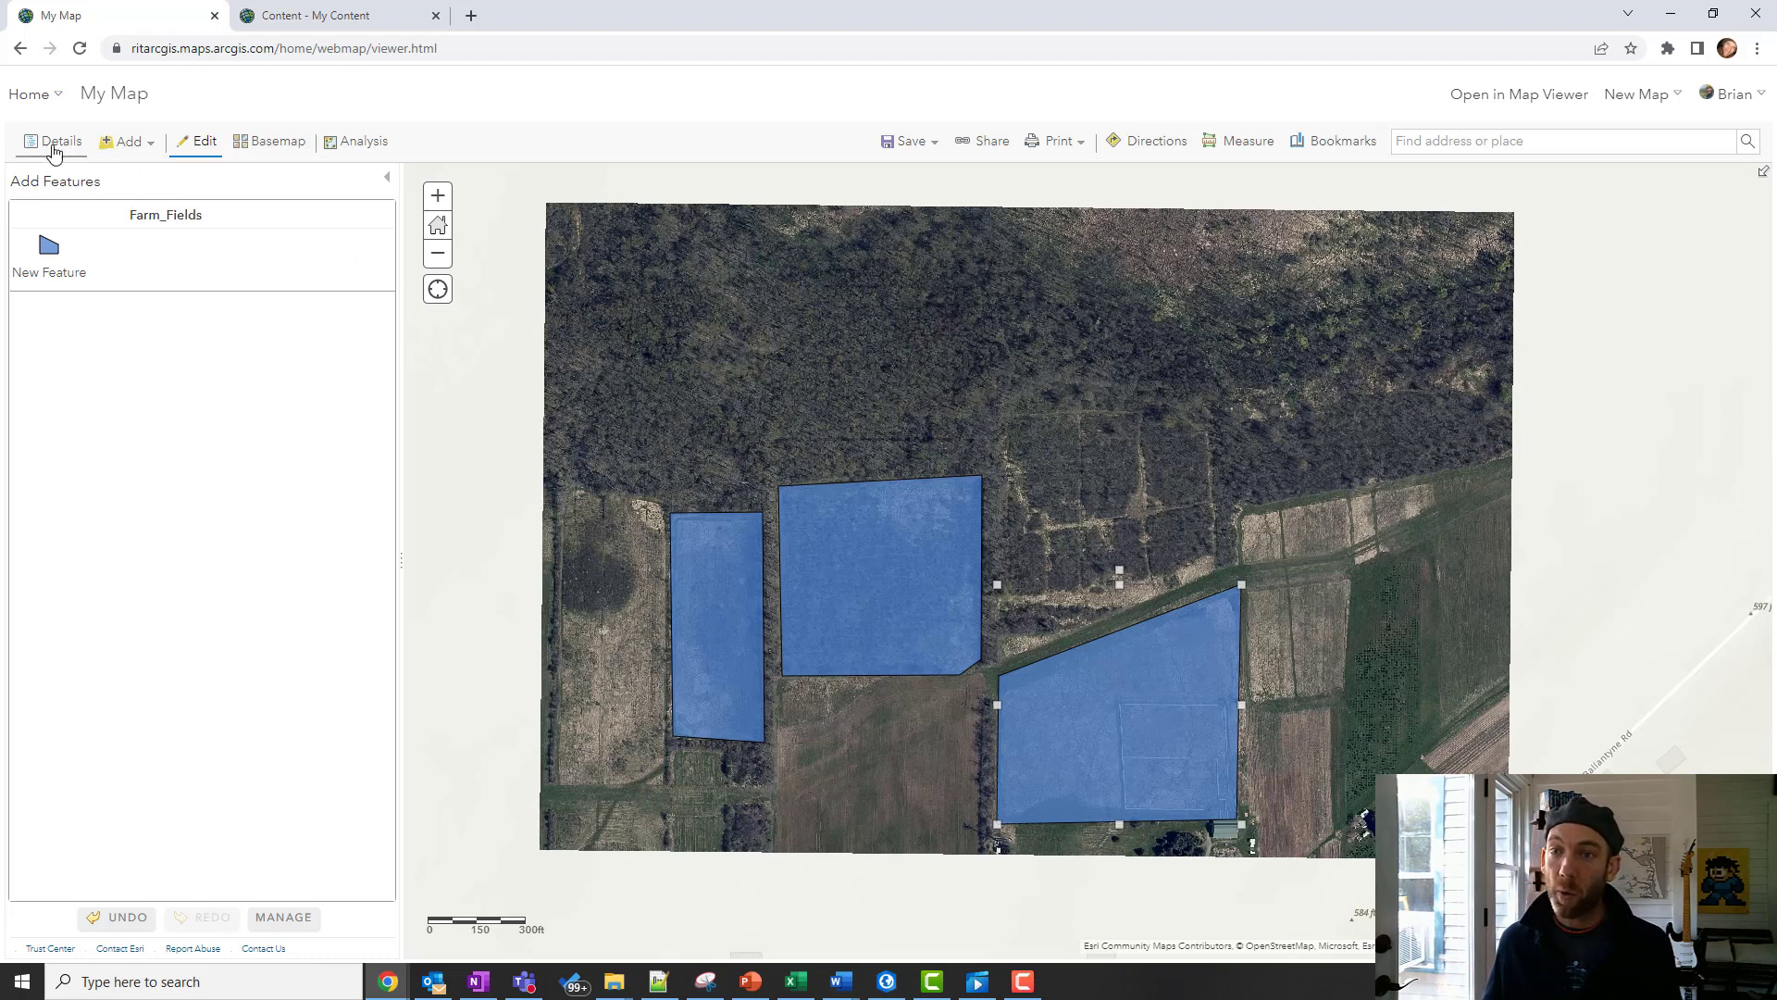
# - Add the Join_Features_to_Fields layer from My Content and hide the Farm Fields and Rochester imagery layers
pyautogui.click(53, 146)
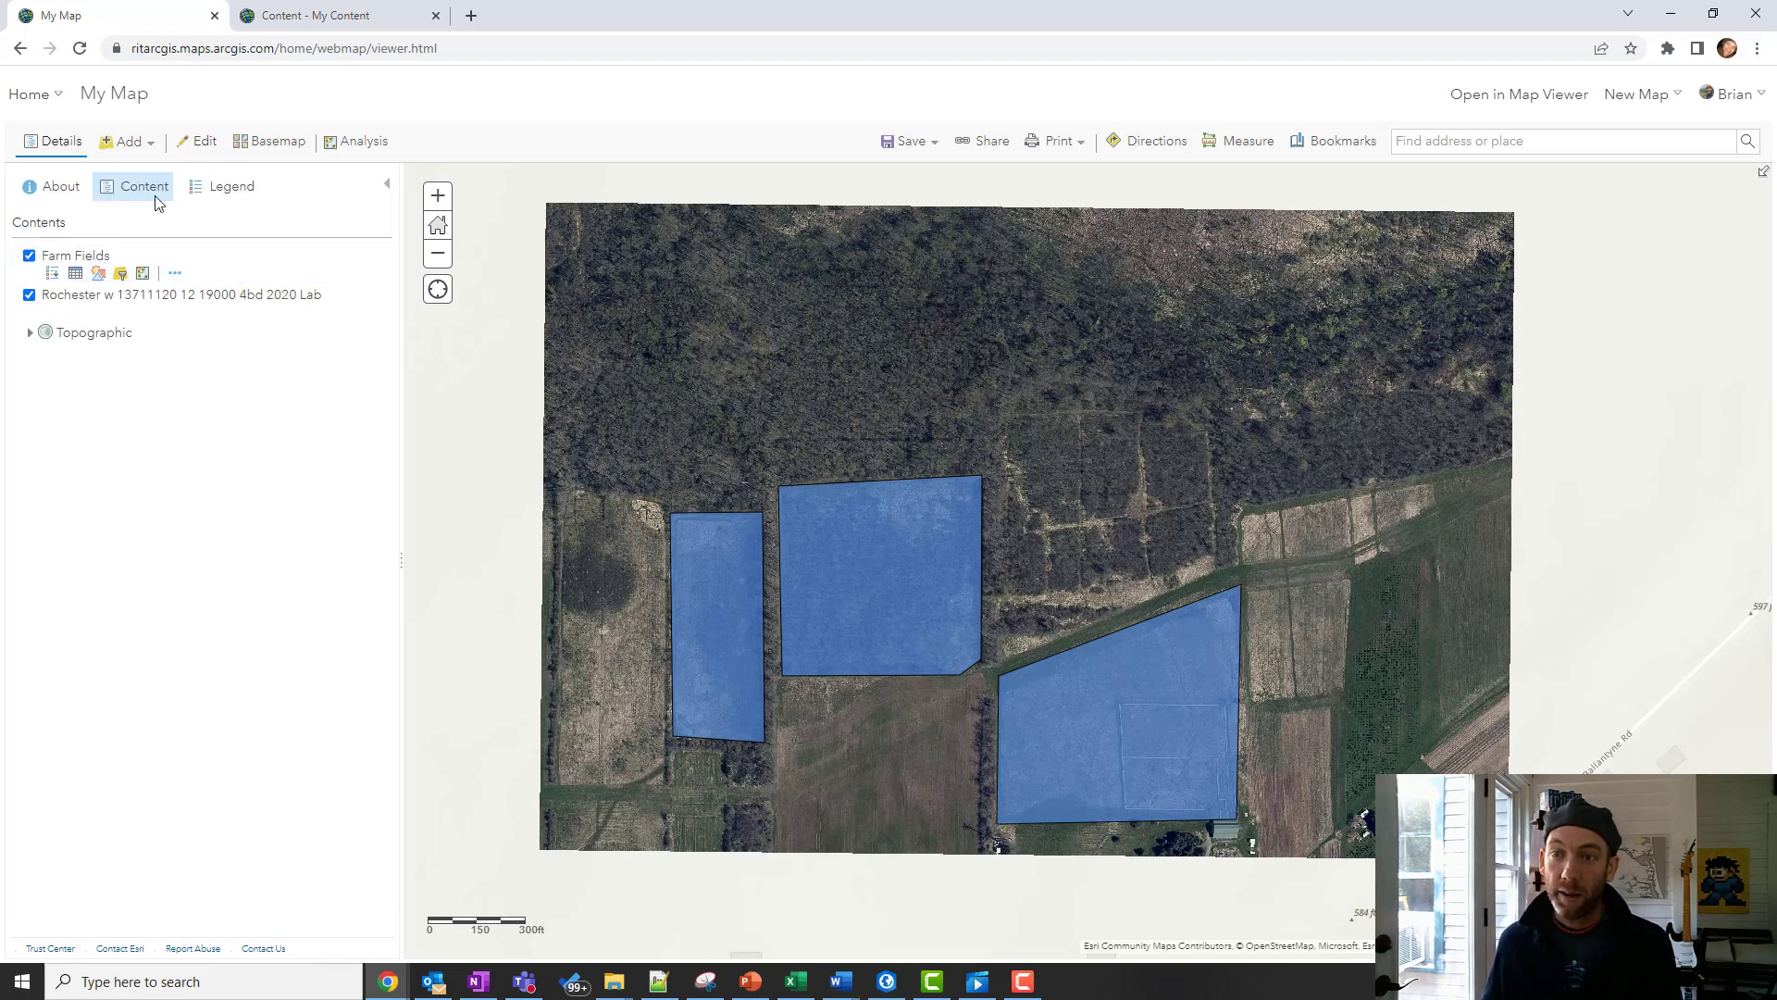
pyautogui.click(122, 144)
pyautogui.click(147, 174)
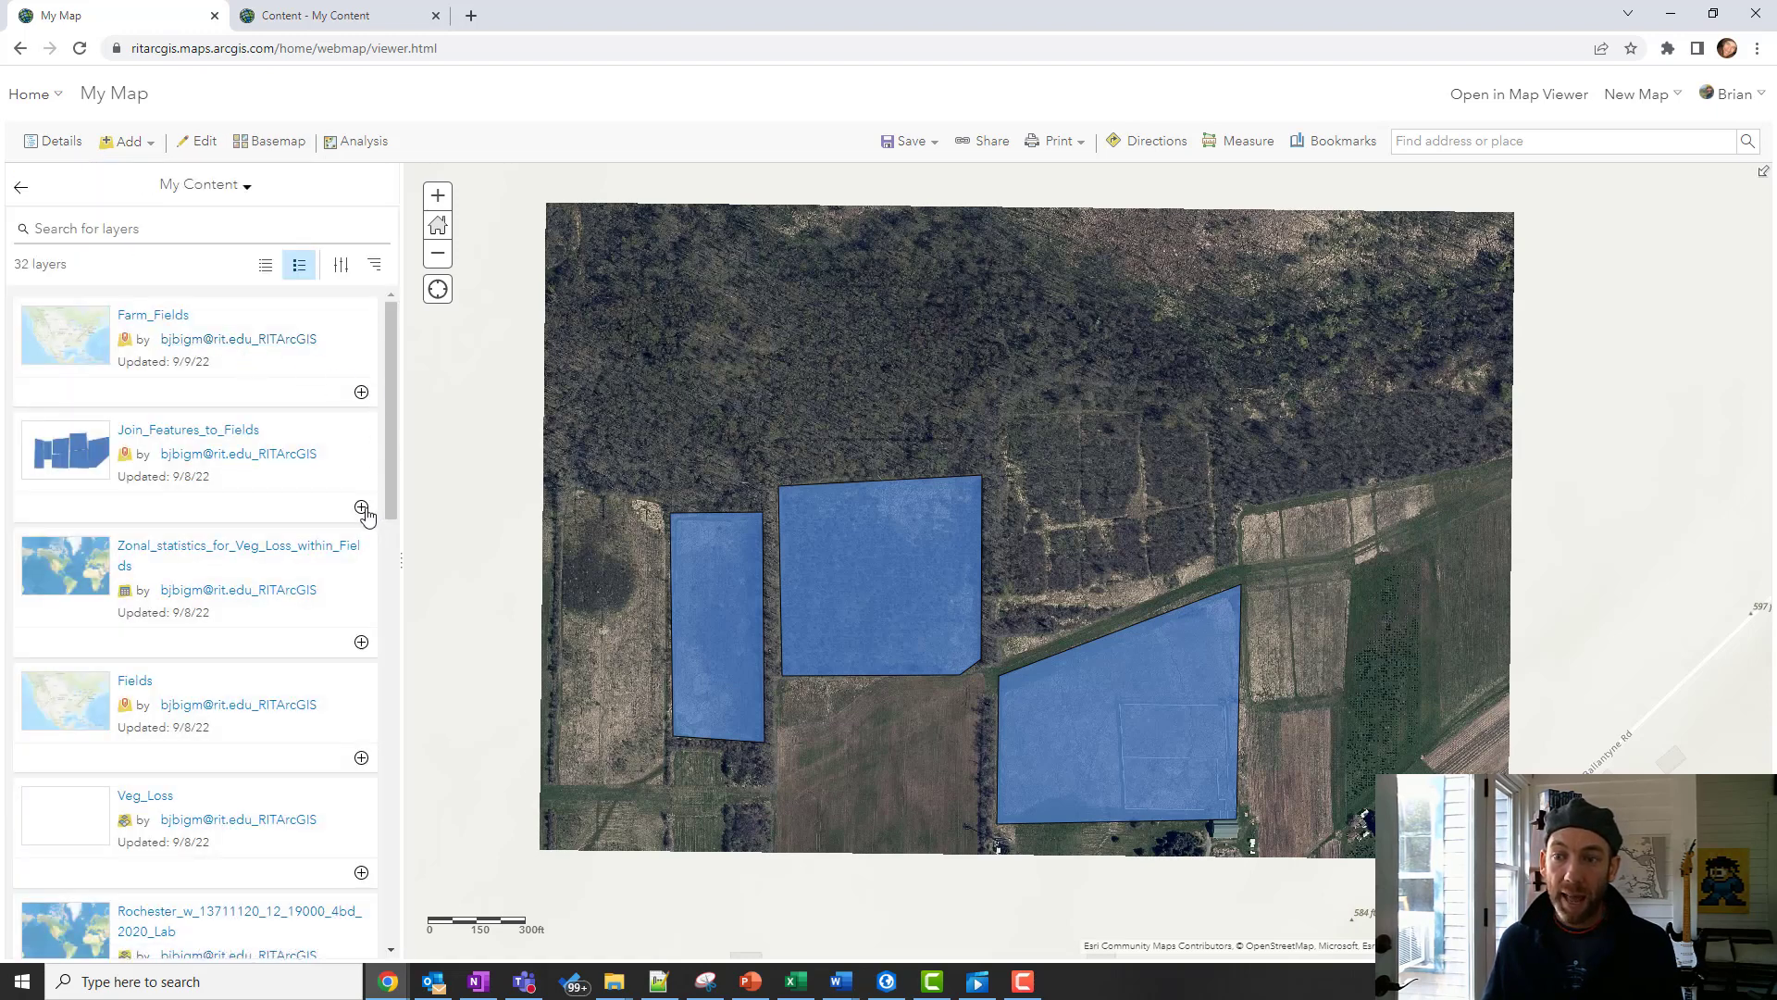
pyautogui.click(361, 508)
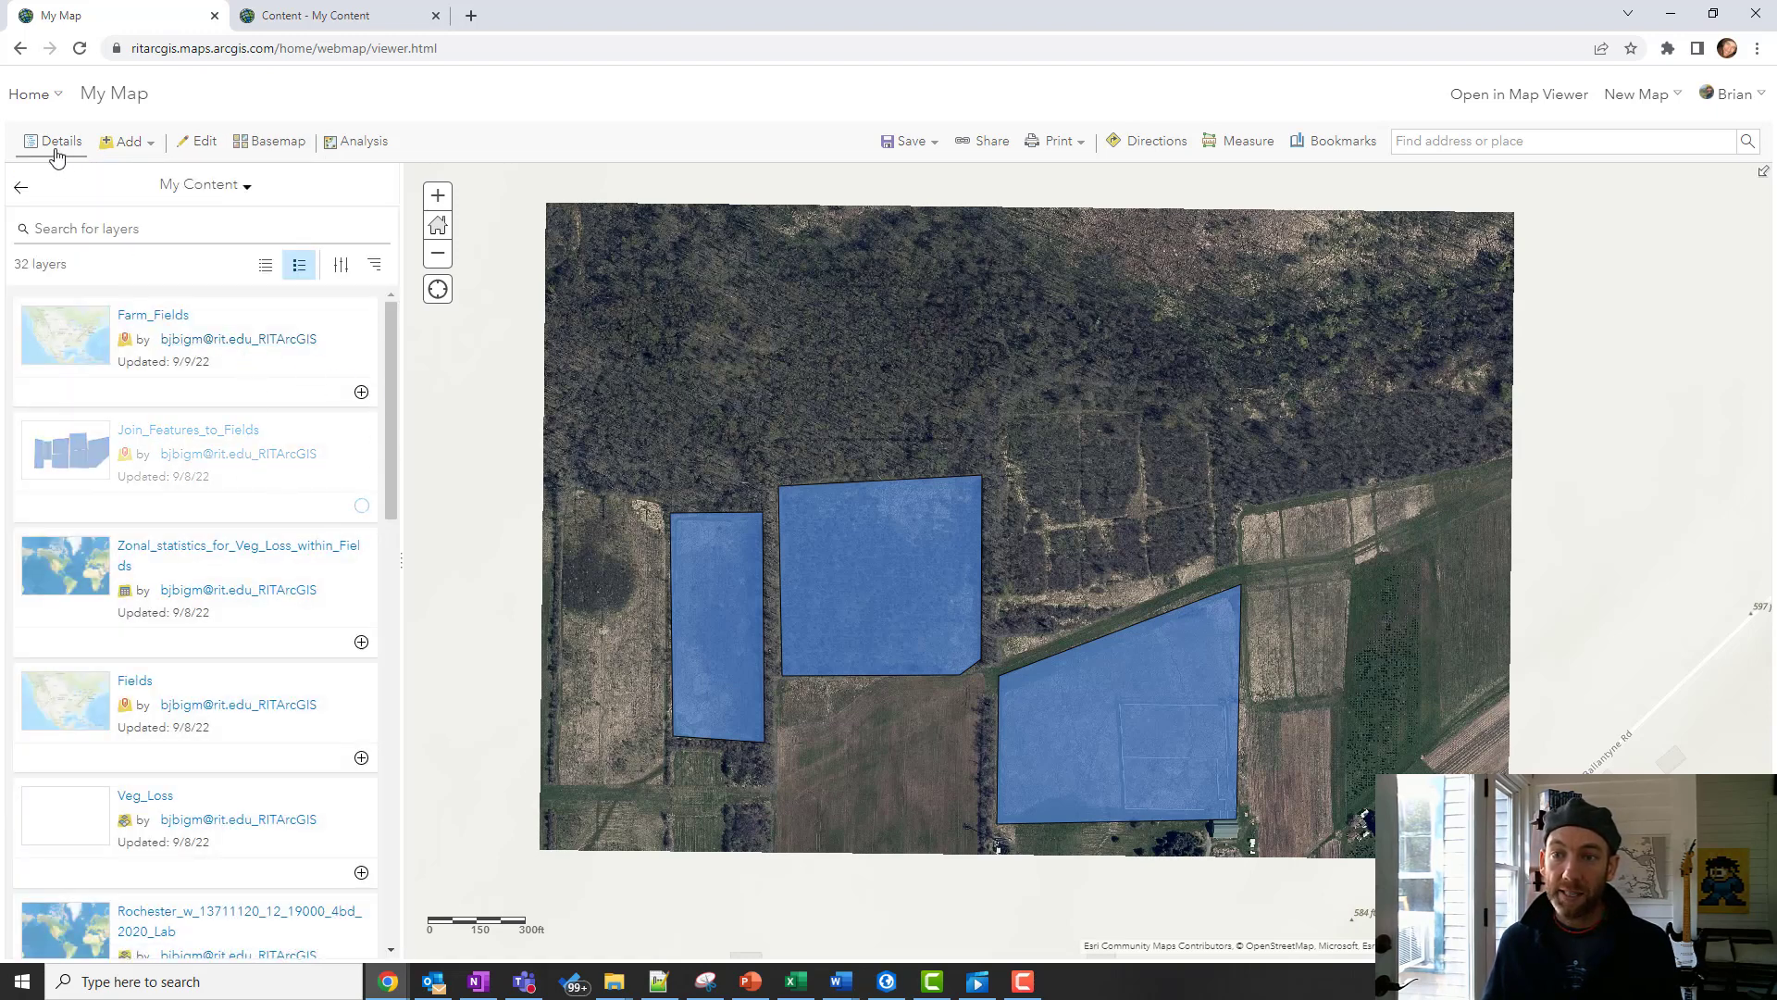
pyautogui.click(52, 143)
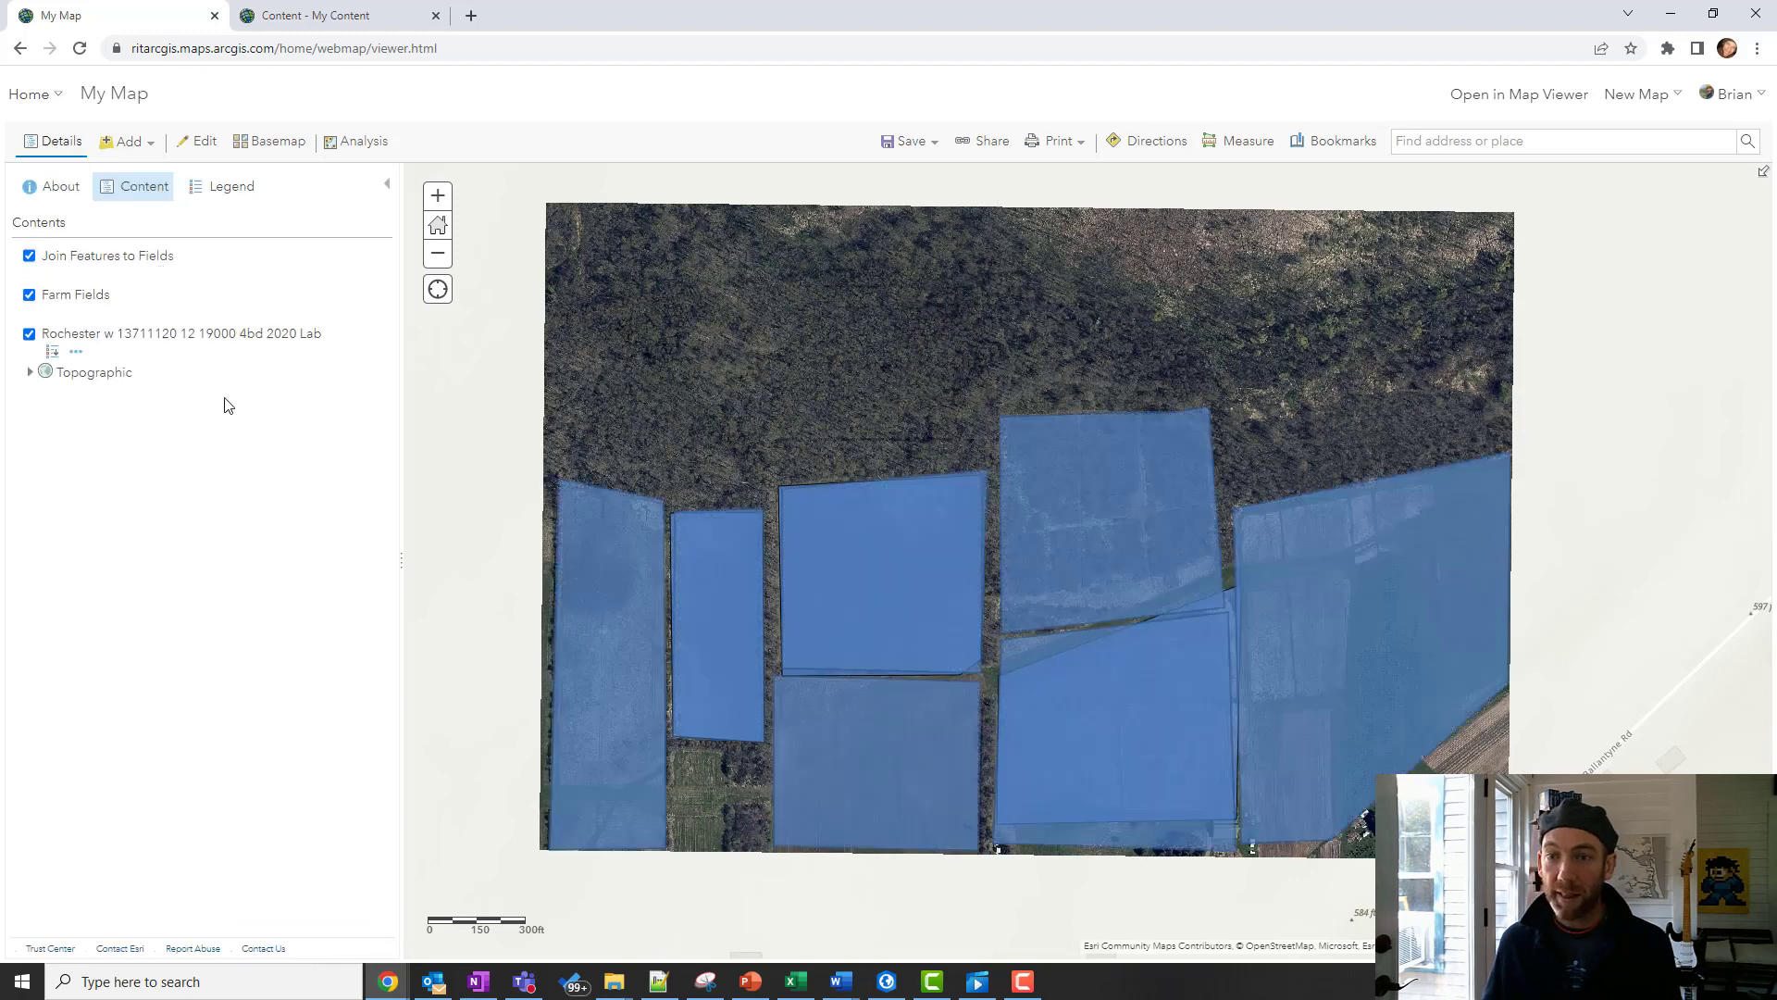
pyautogui.click(29, 294)
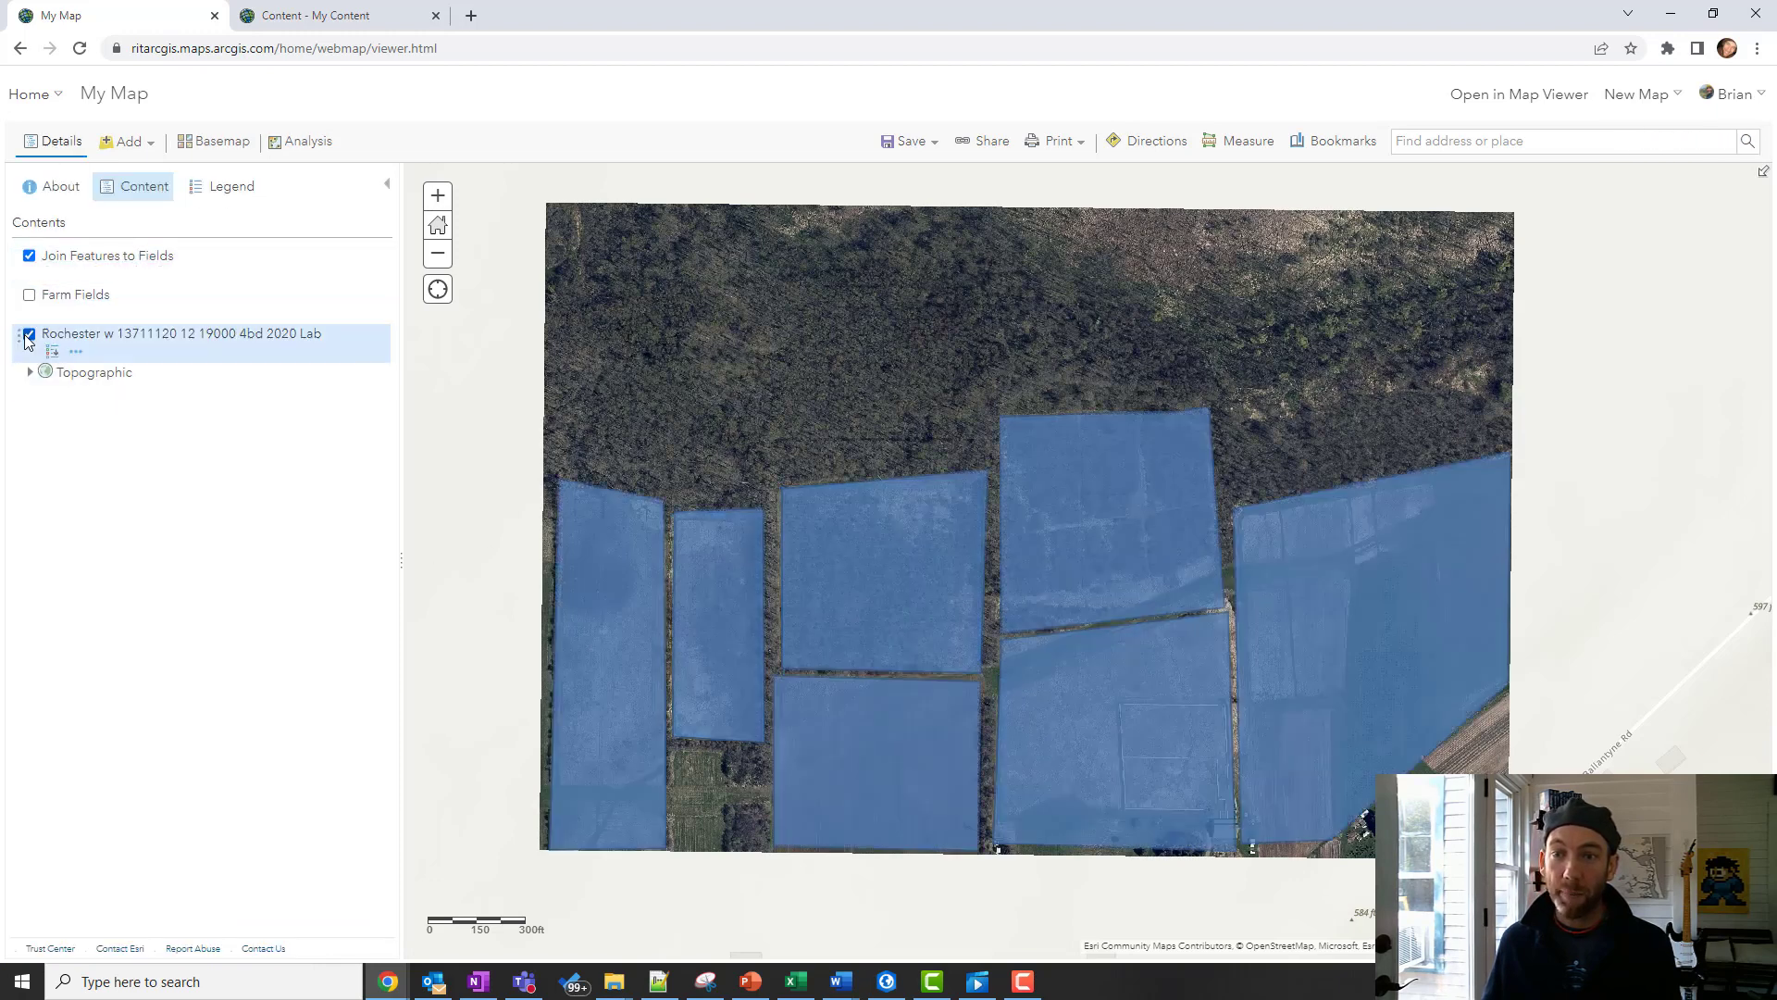
pyautogui.click(29, 334)
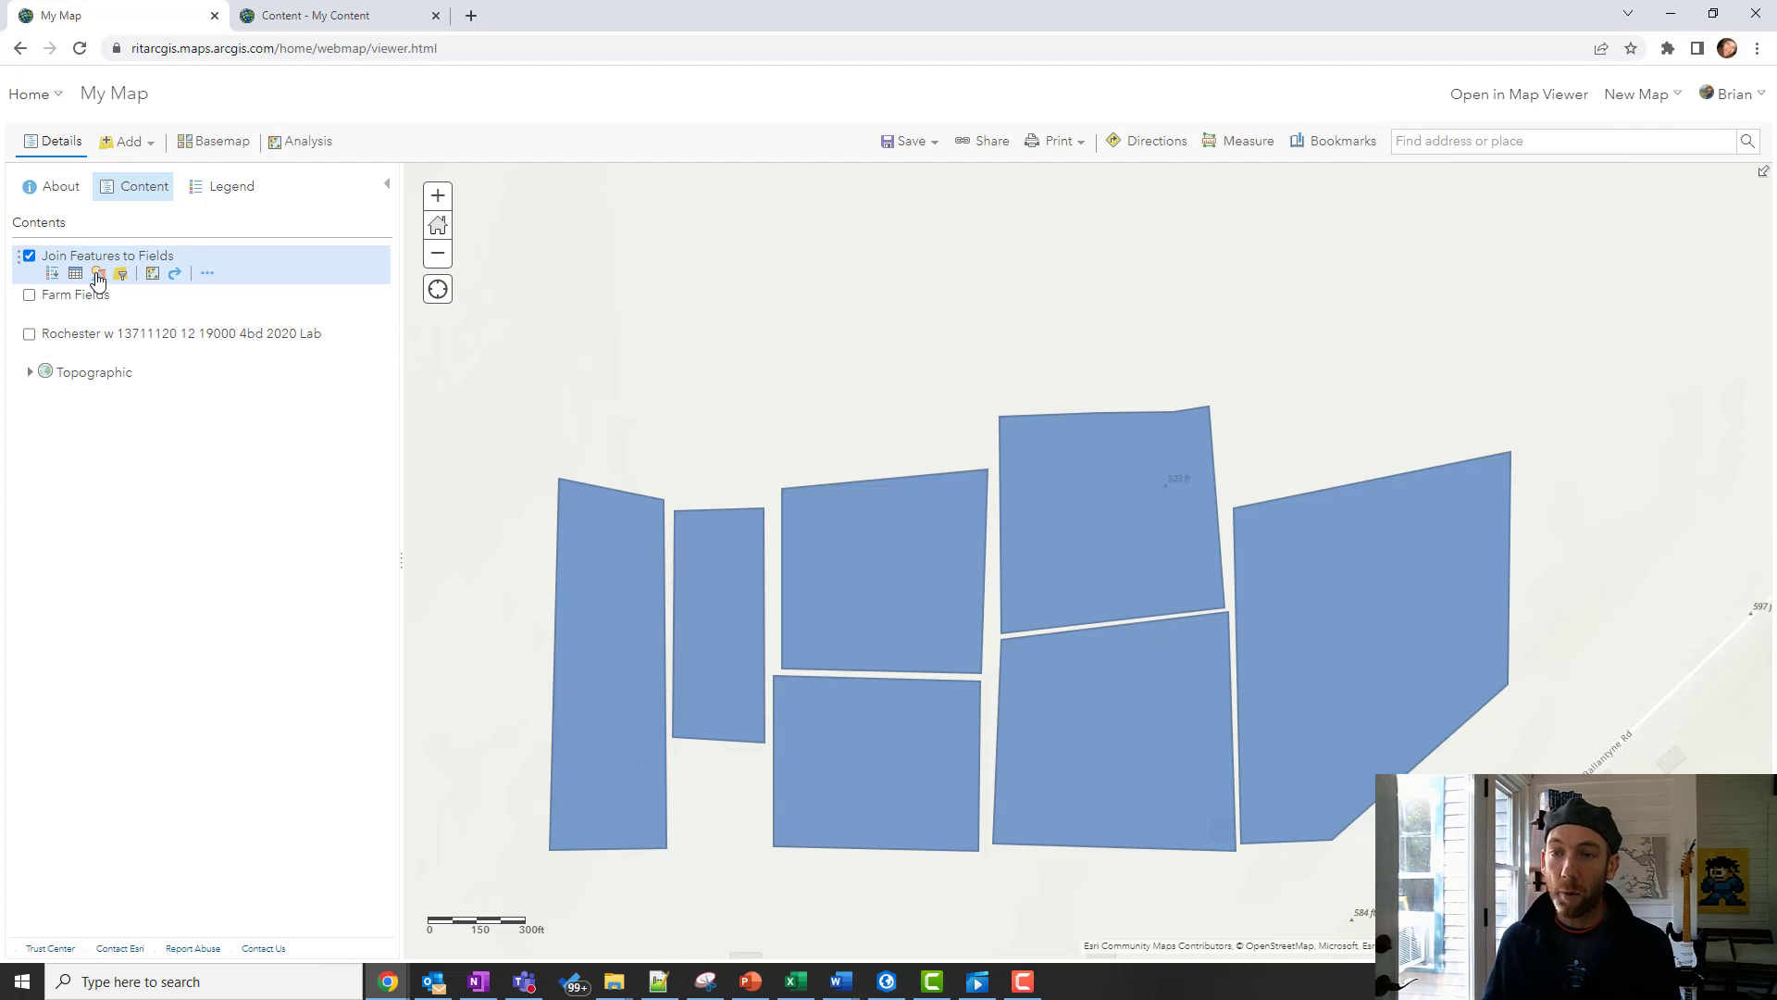
# - Style the Join Features to Fields layer by MEAN using Counts and Amounts (Color) with a pale-yellow-to-dark-red color ramp
pyautogui.click(98, 275)
pyautogui.click(248, 282)
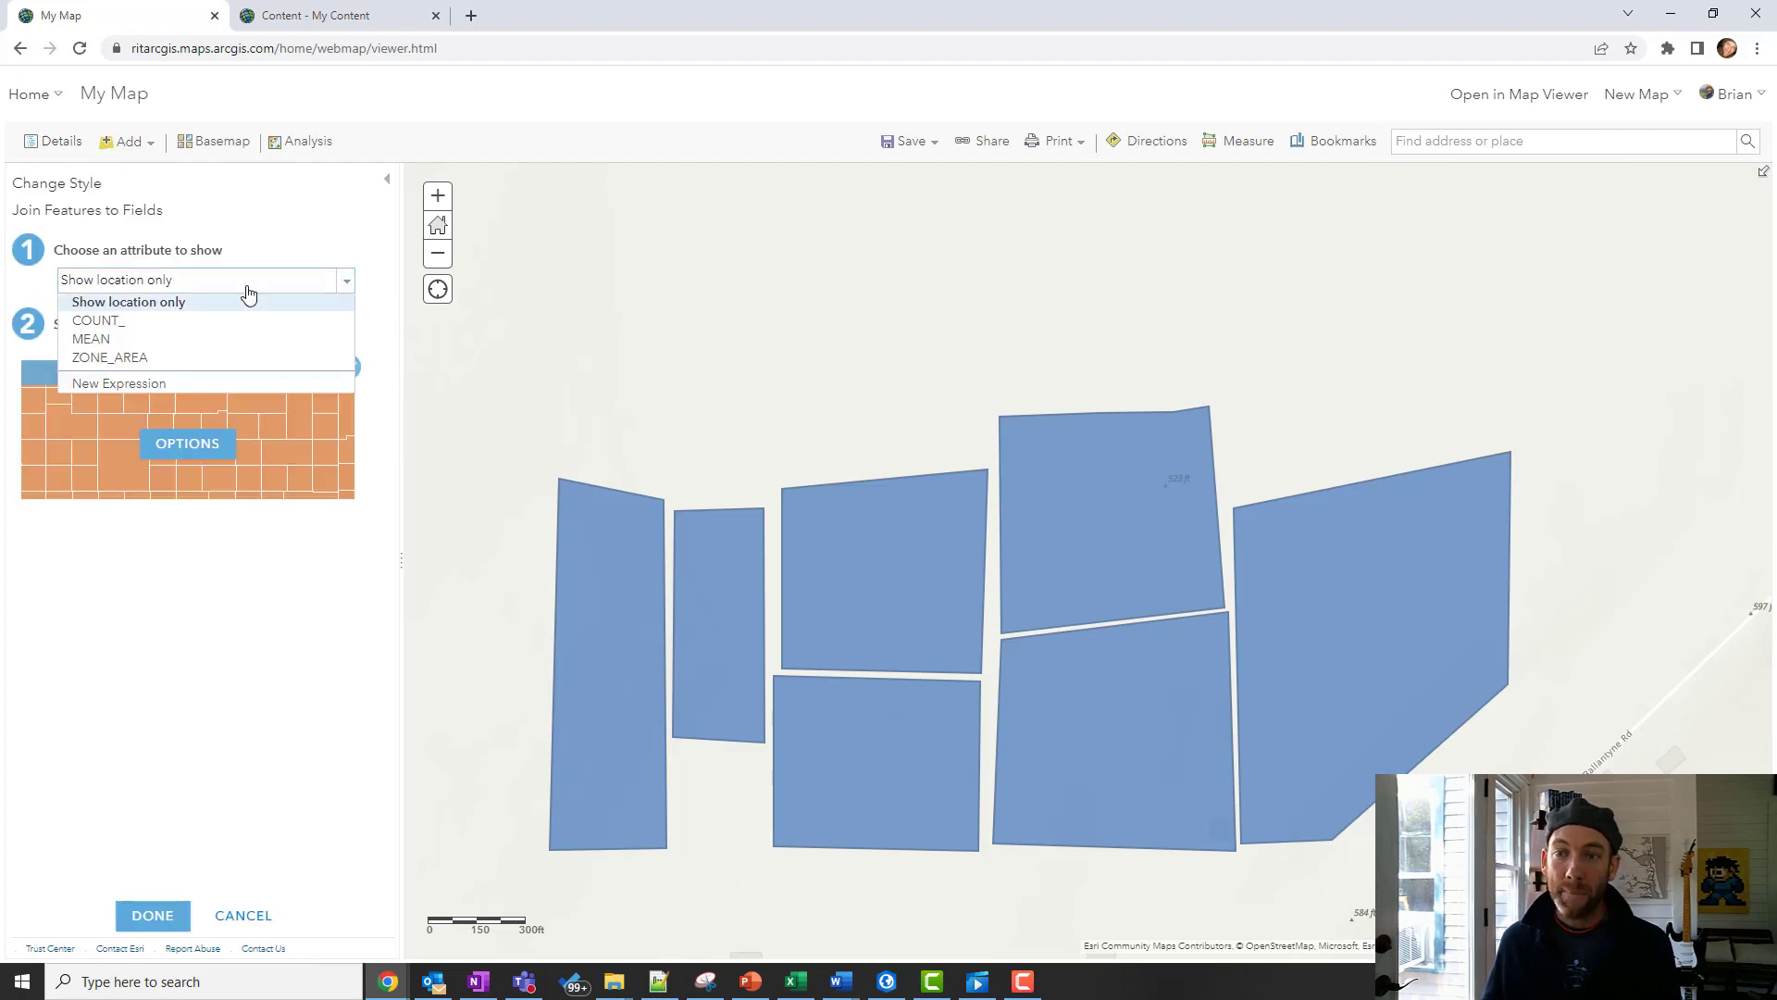
pyautogui.click(138, 344)
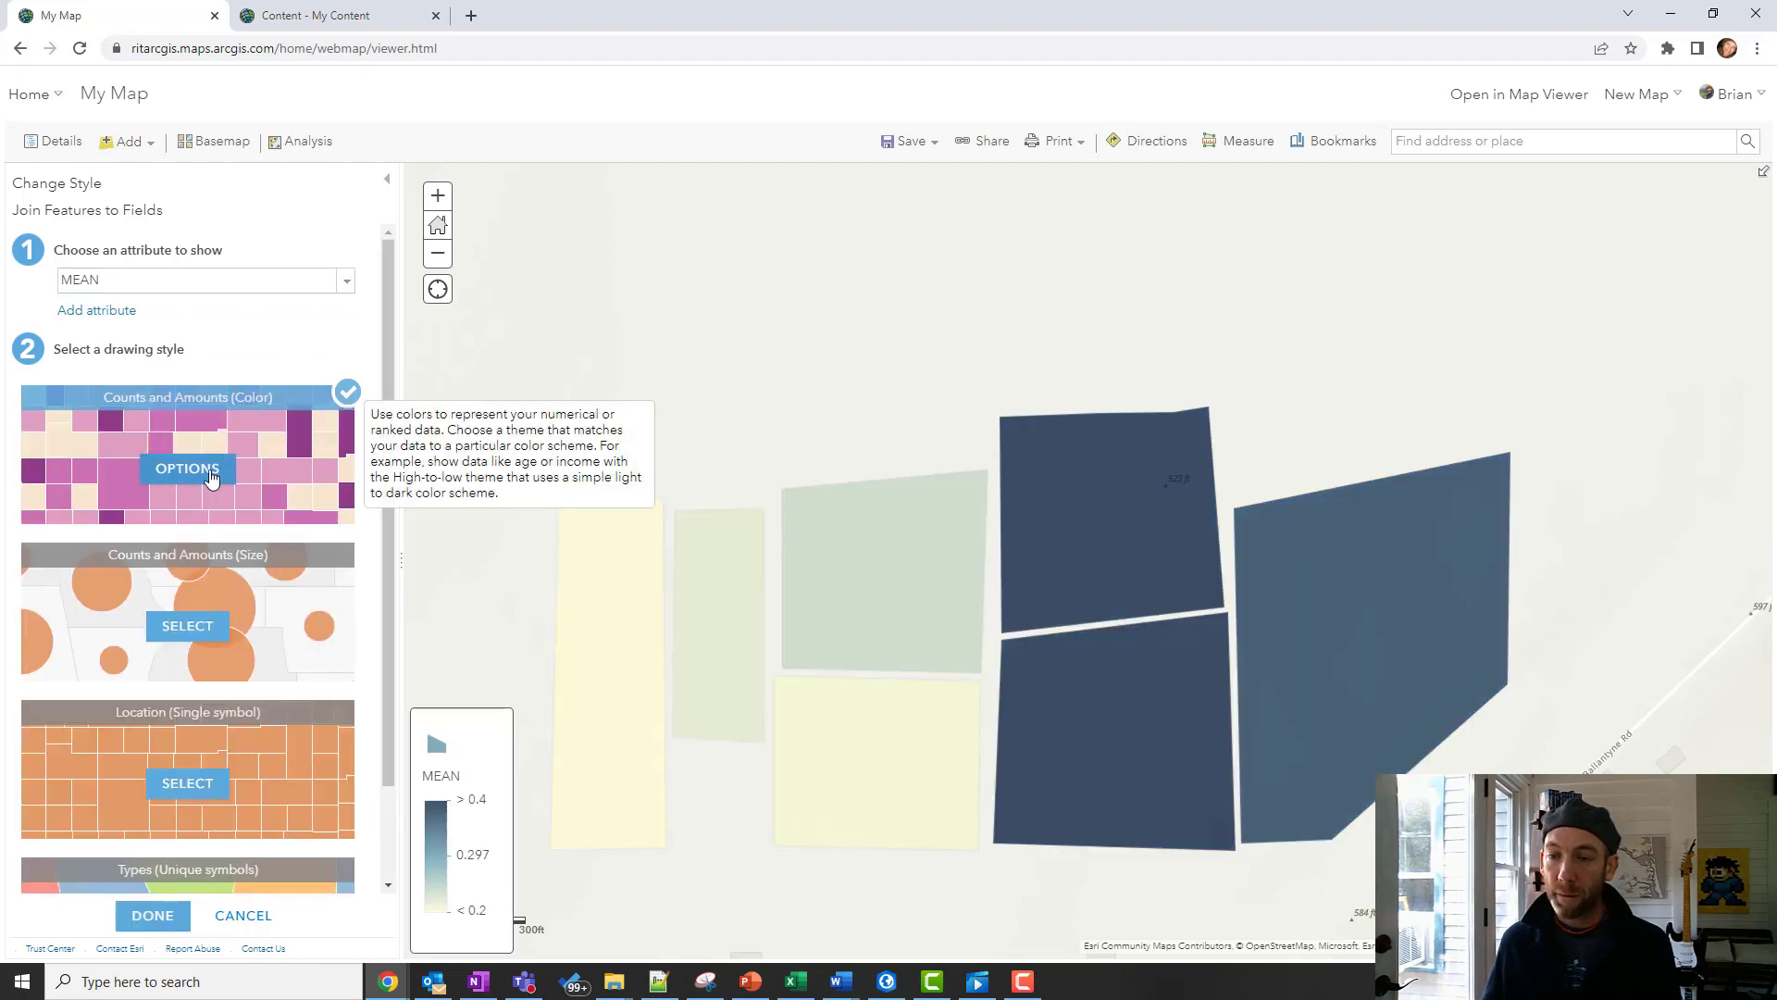
pyautogui.click(211, 476)
pyautogui.click(366, 390)
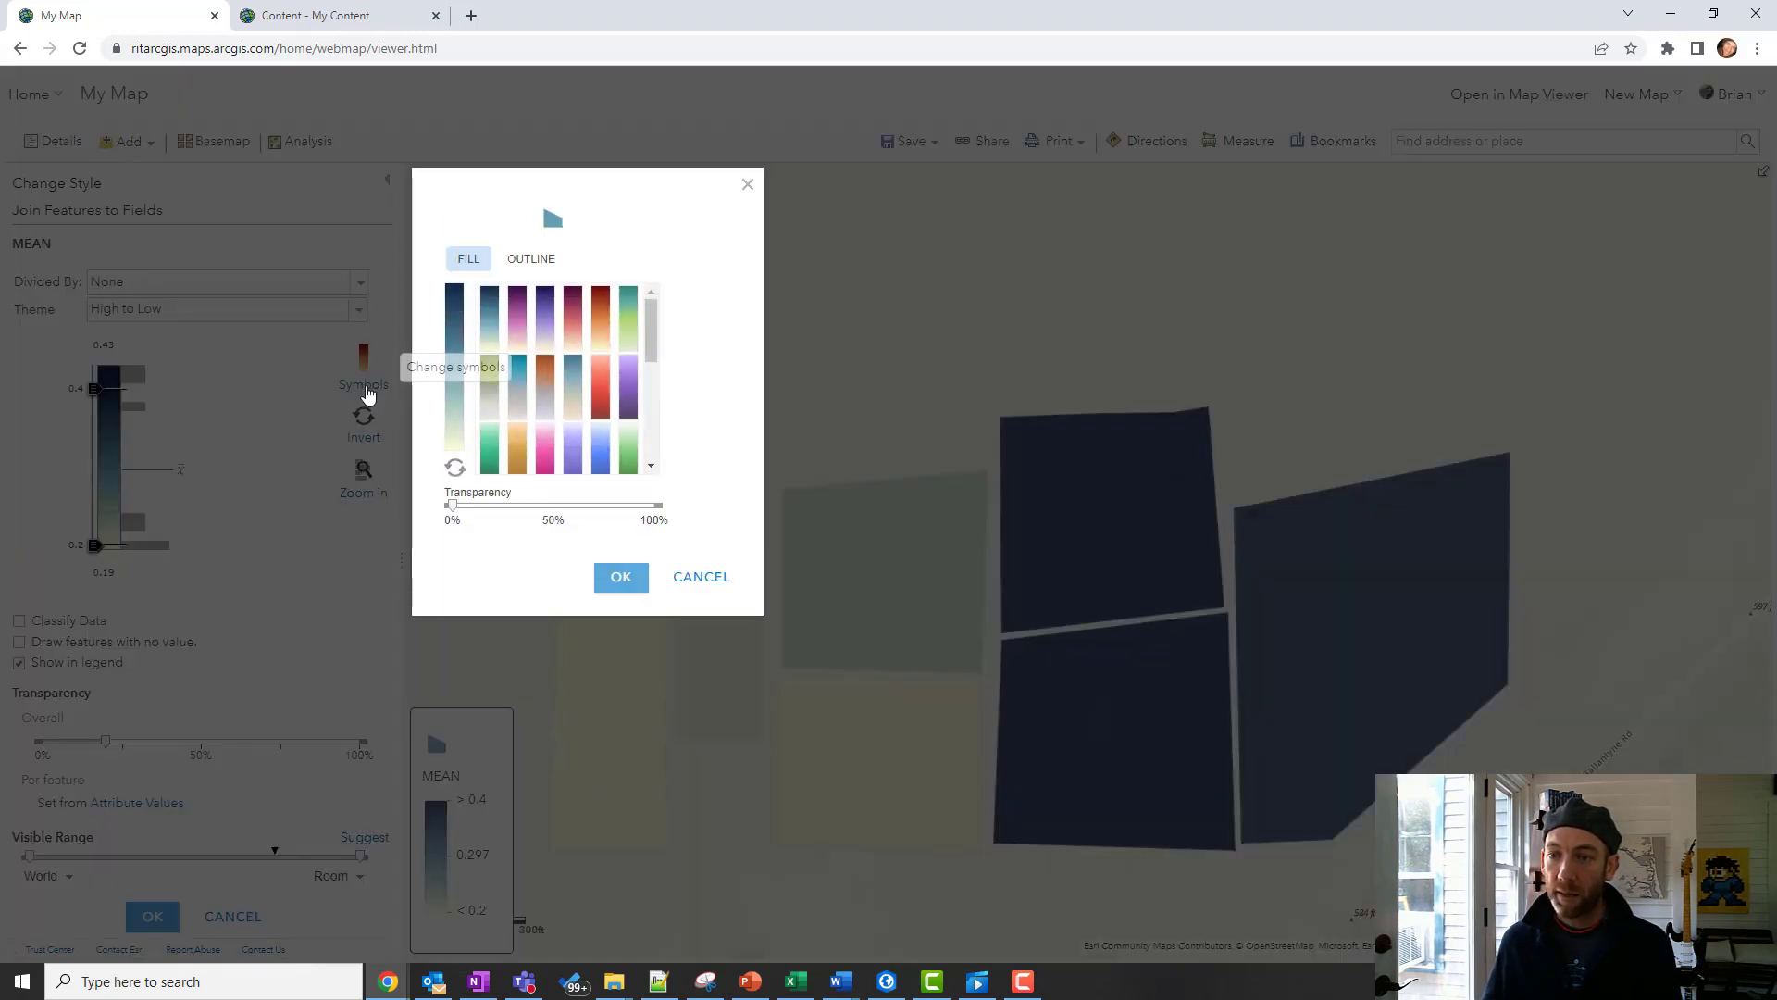
pyautogui.click(621, 577)
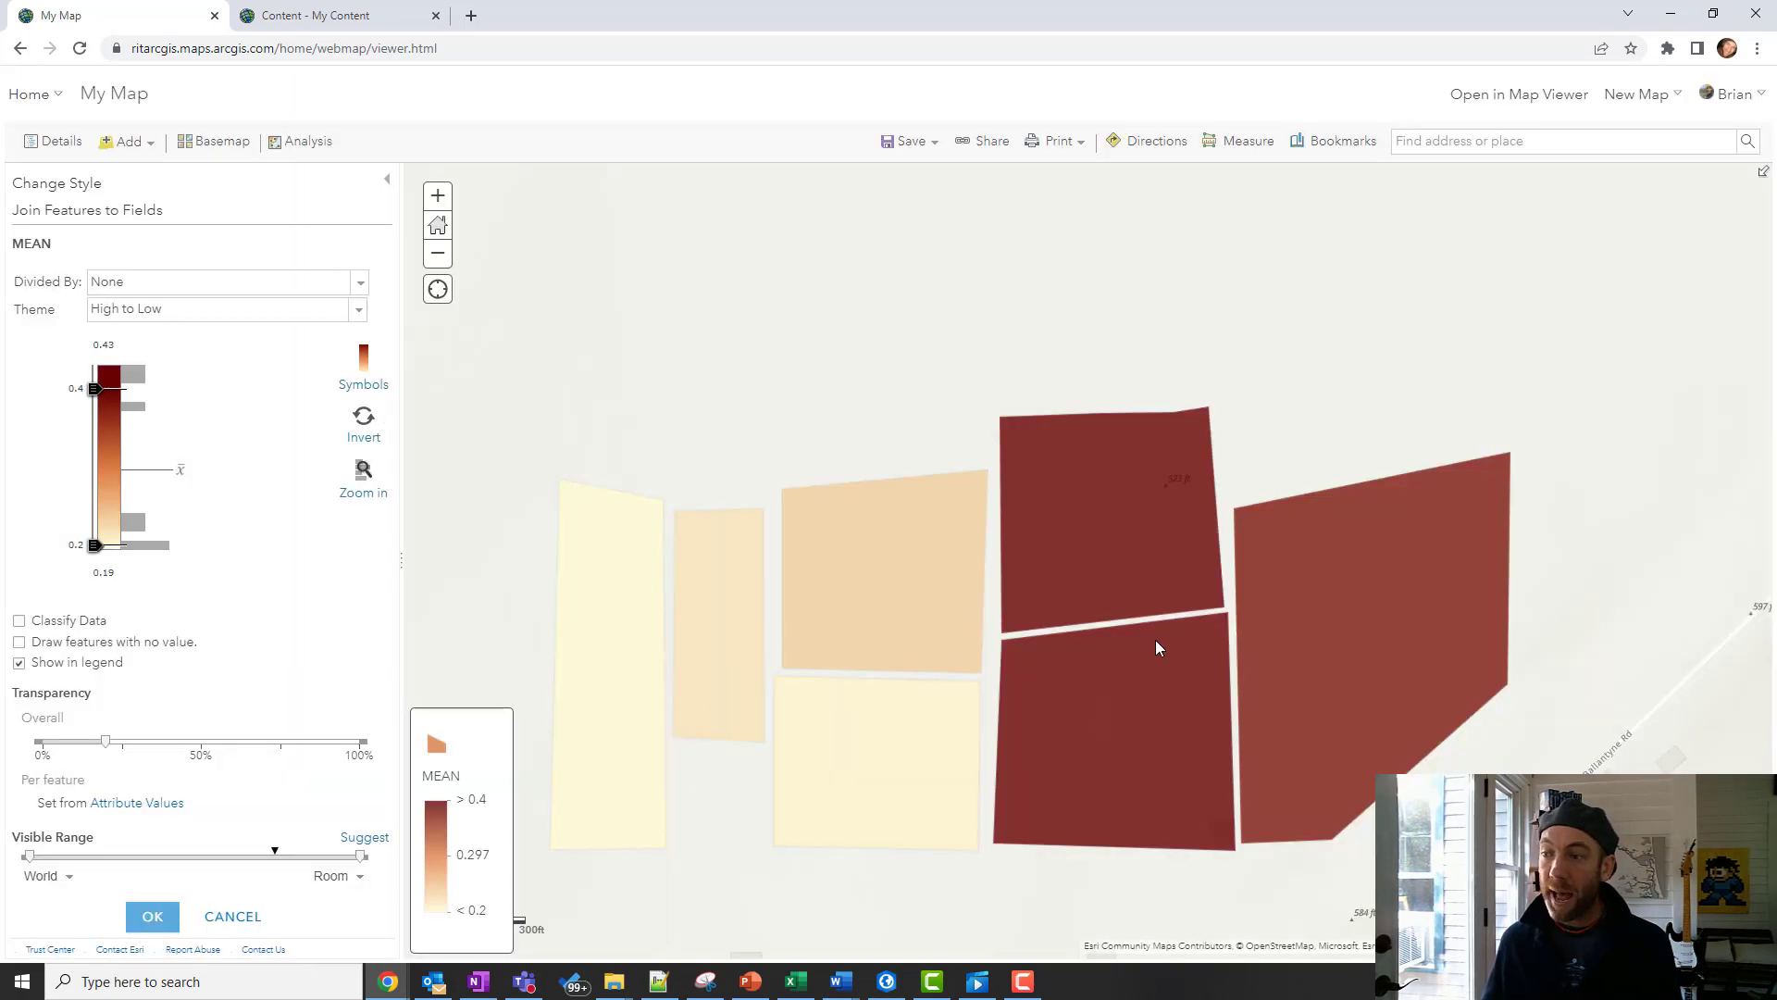